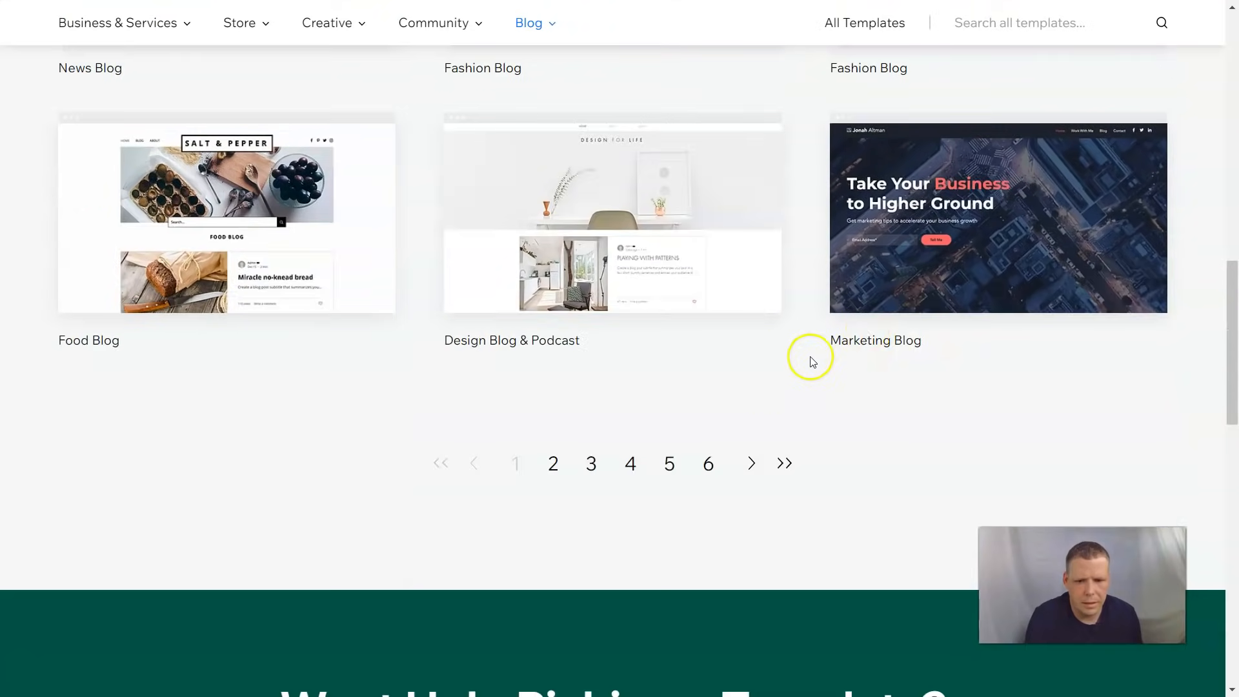
# Step: Go to page 4 of the blog templates and preview the Walkaway business blog template
pyautogui.click(630, 464)
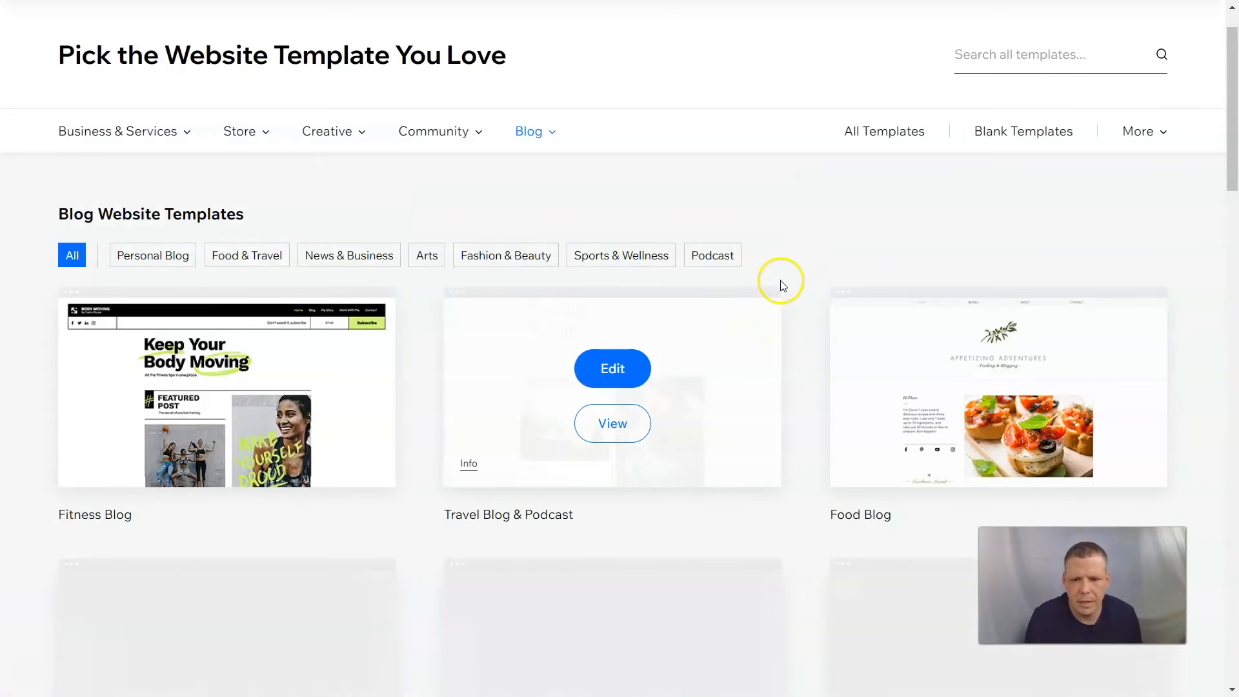
pyautogui.scroll(-1, 788, 271)
pyautogui.scroll(-1, 793, 263)
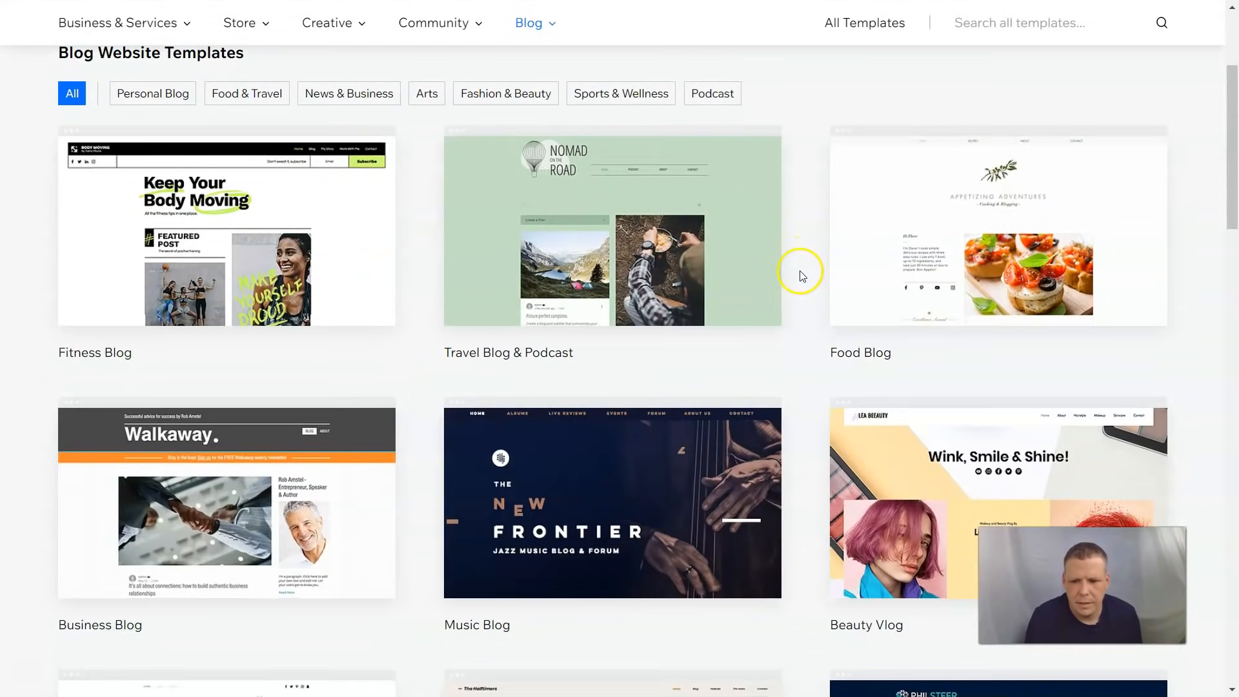
pyautogui.scroll(-2, 802, 276)
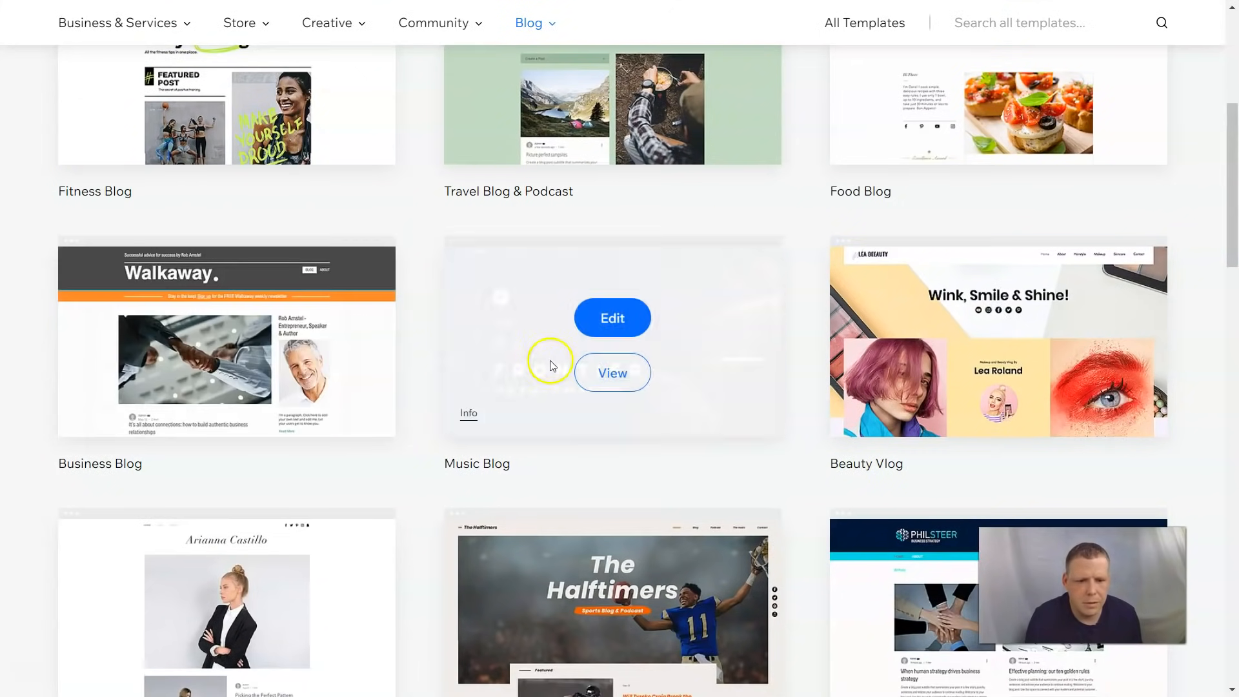
pyautogui.click(238, 374)
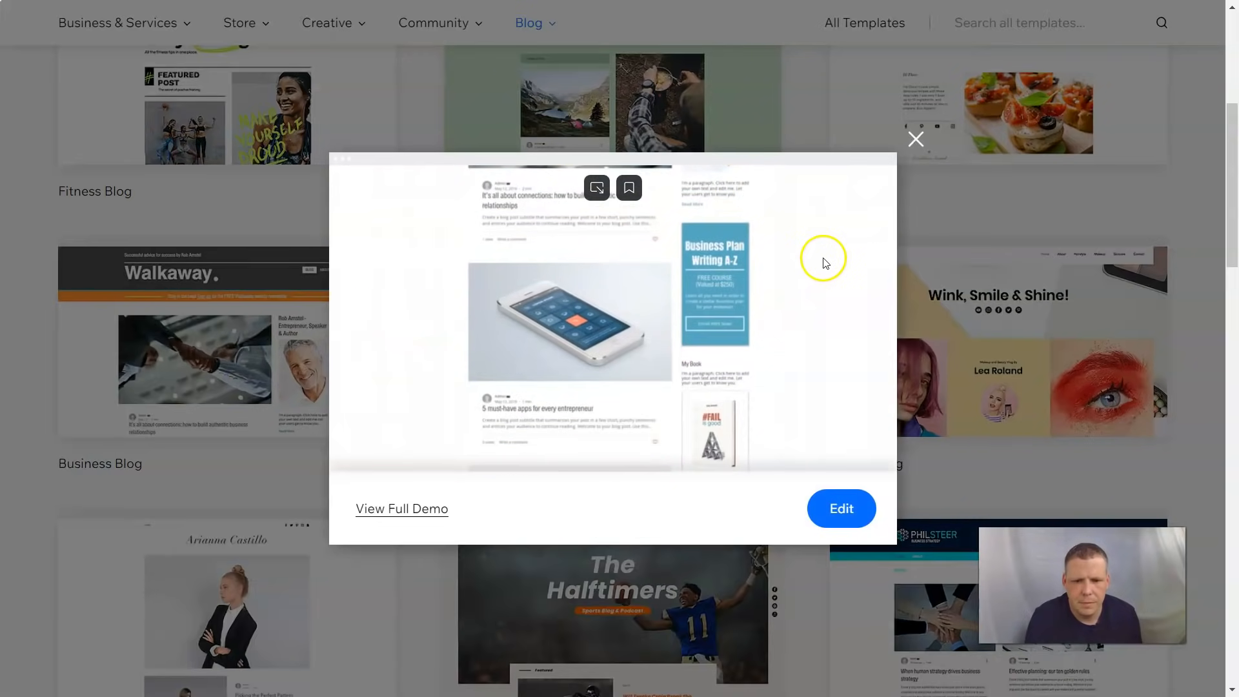
pyautogui.click(910, 141)
# Step: Look through the remaining blog templates on page 4 and those on page 3
pyautogui.scroll(-3, 735, 277)
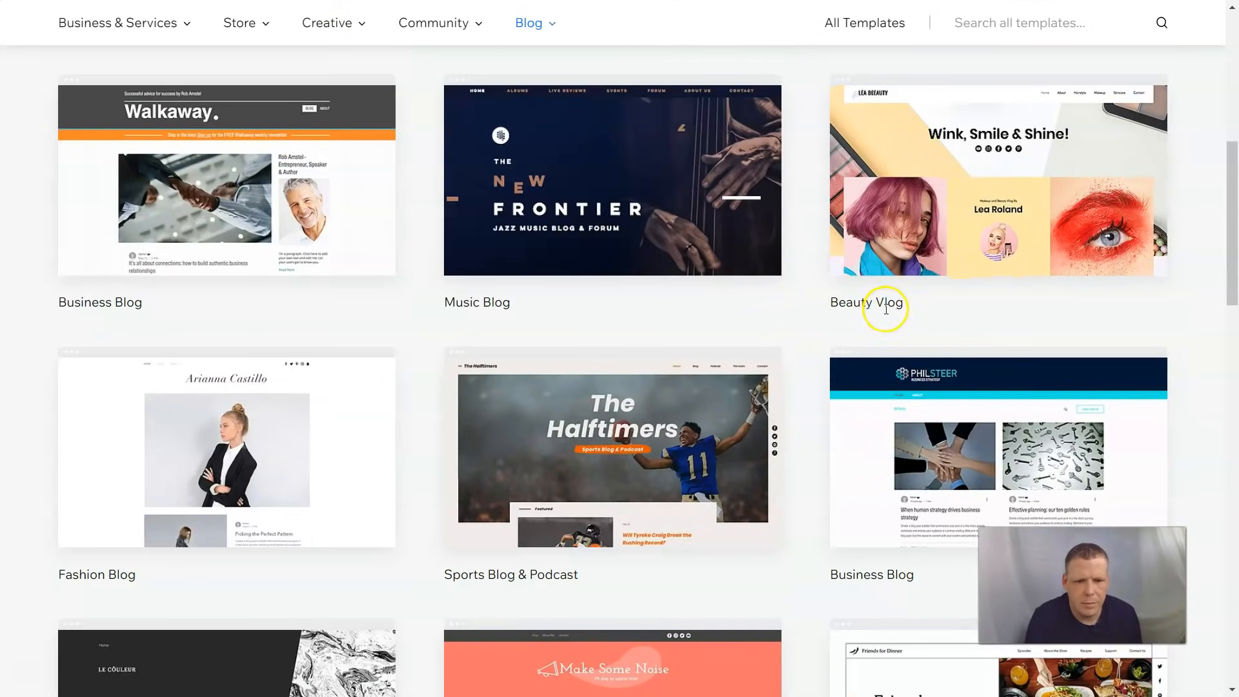
pyautogui.scroll(-3, 774, 349)
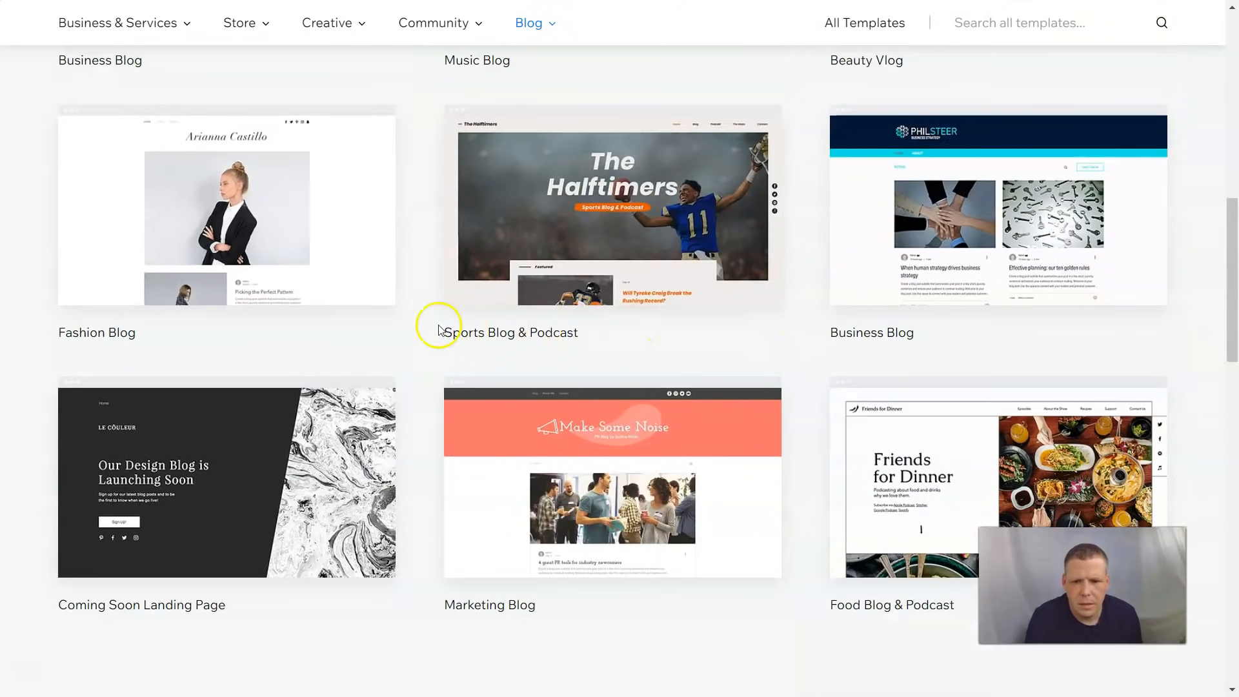
pyautogui.scroll(-3, 724, 298)
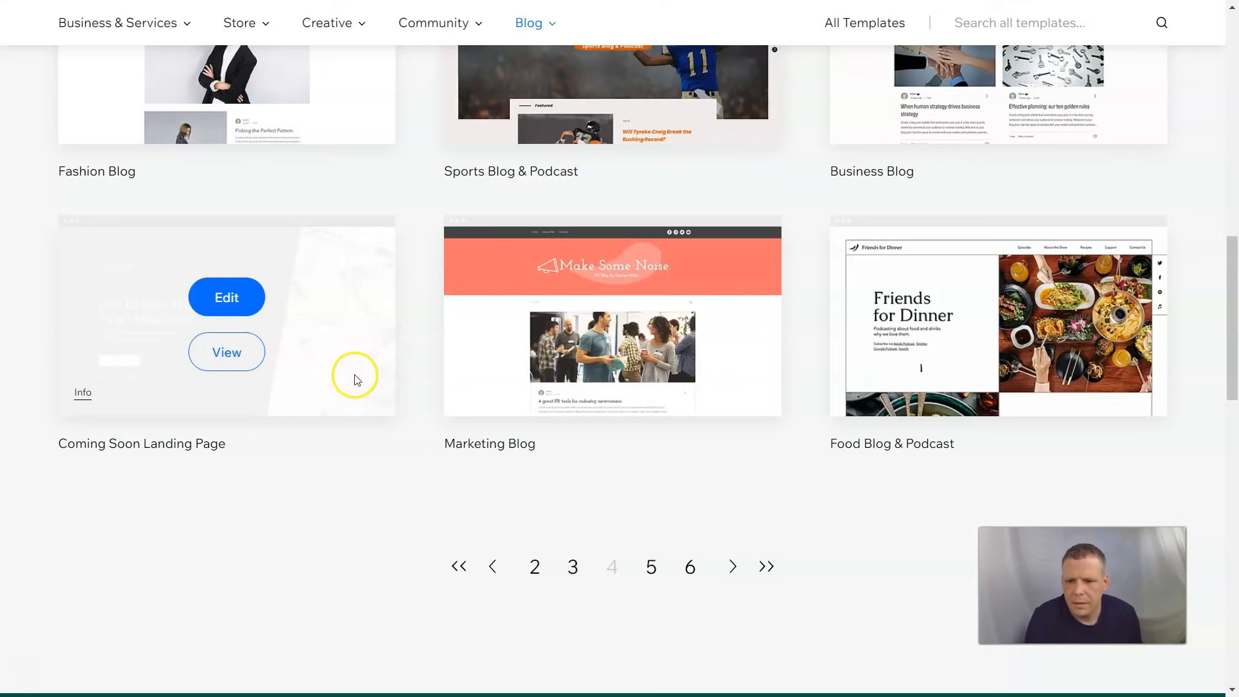
pyautogui.moveTo(646, 420)
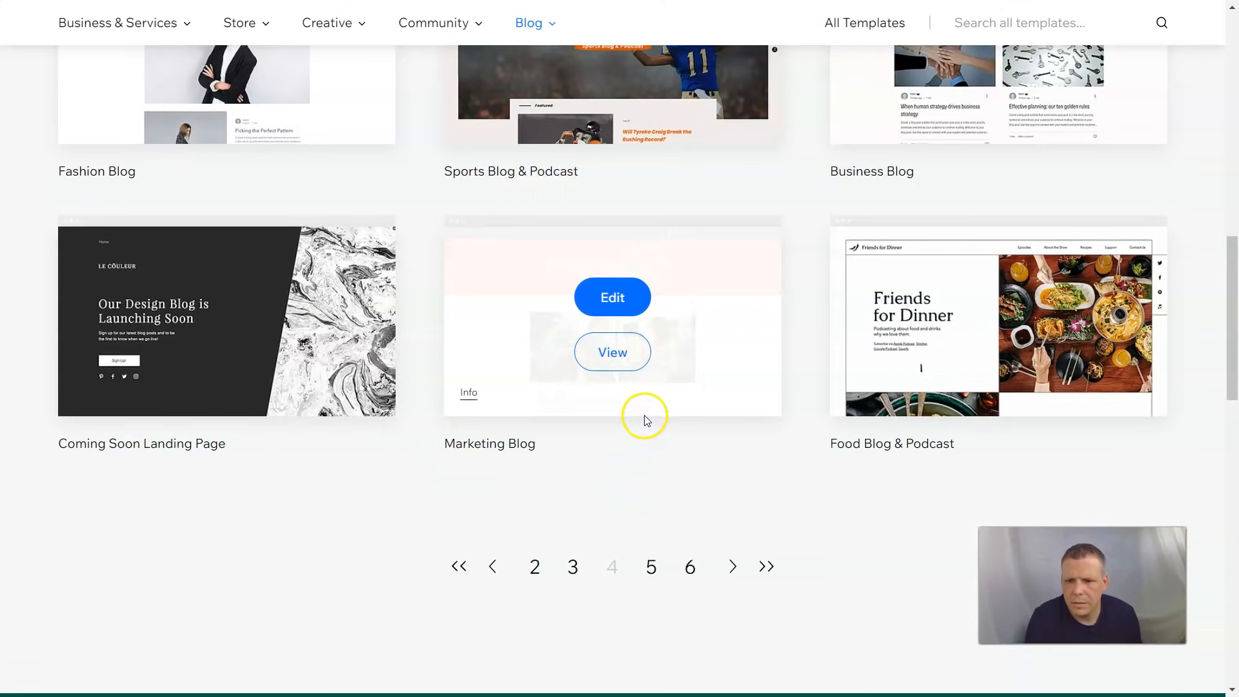
pyautogui.click(571, 565)
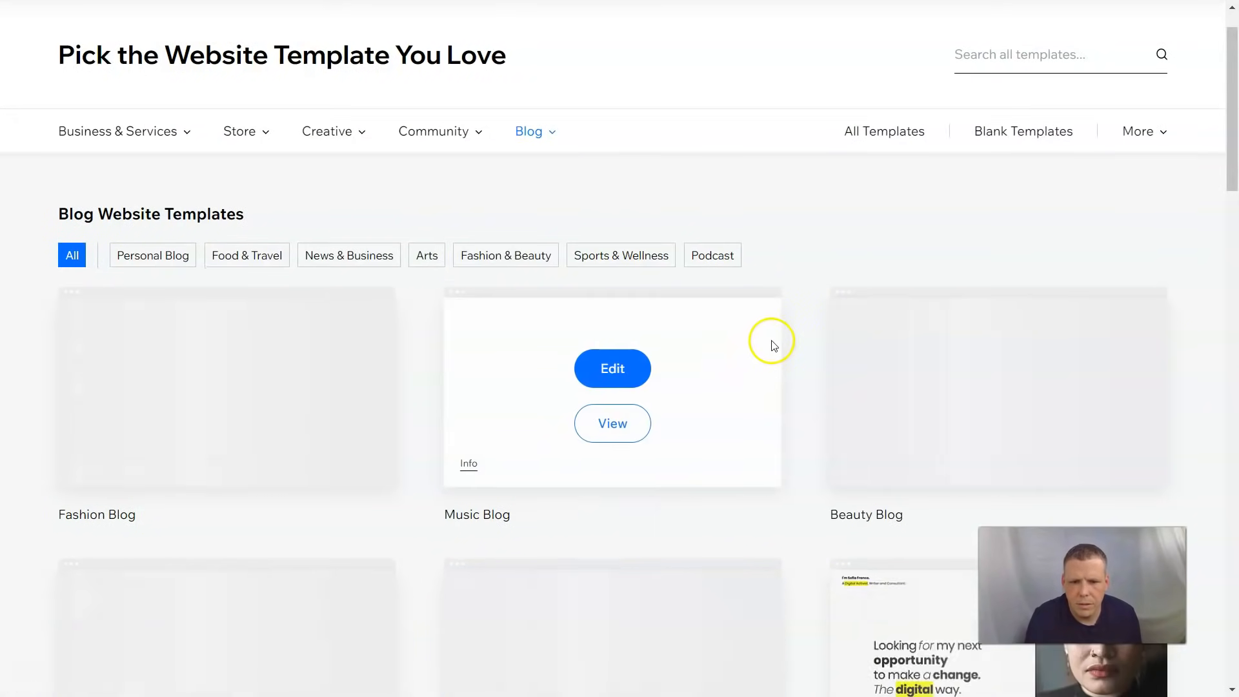
pyautogui.scroll(-1, 787, 254)
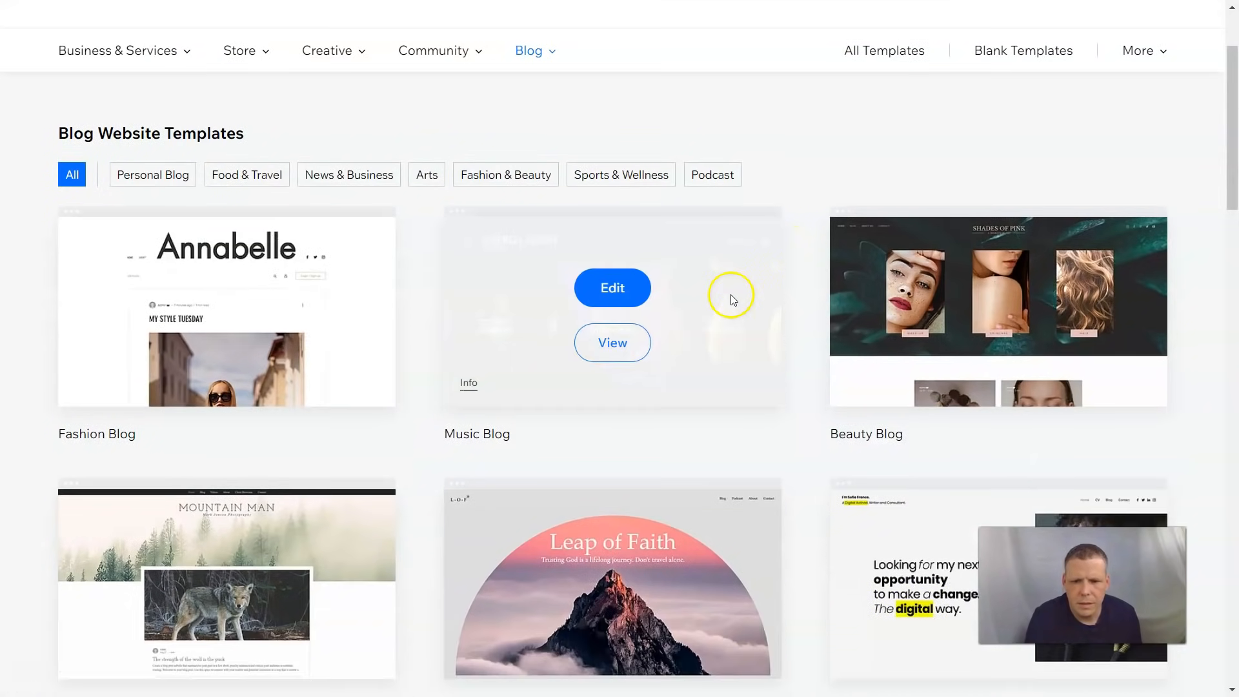
pyautogui.scroll(-2, 730, 373)
pyautogui.scroll(-2, 732, 358)
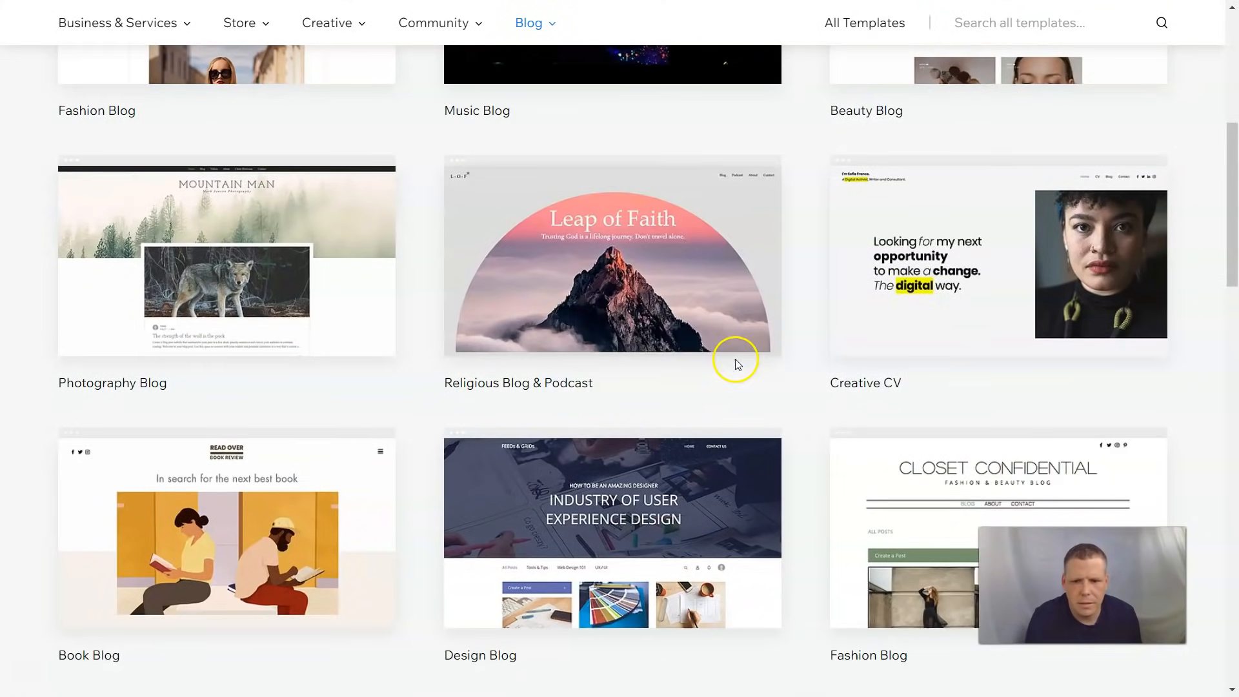
pyautogui.scroll(-2, 676, 418)
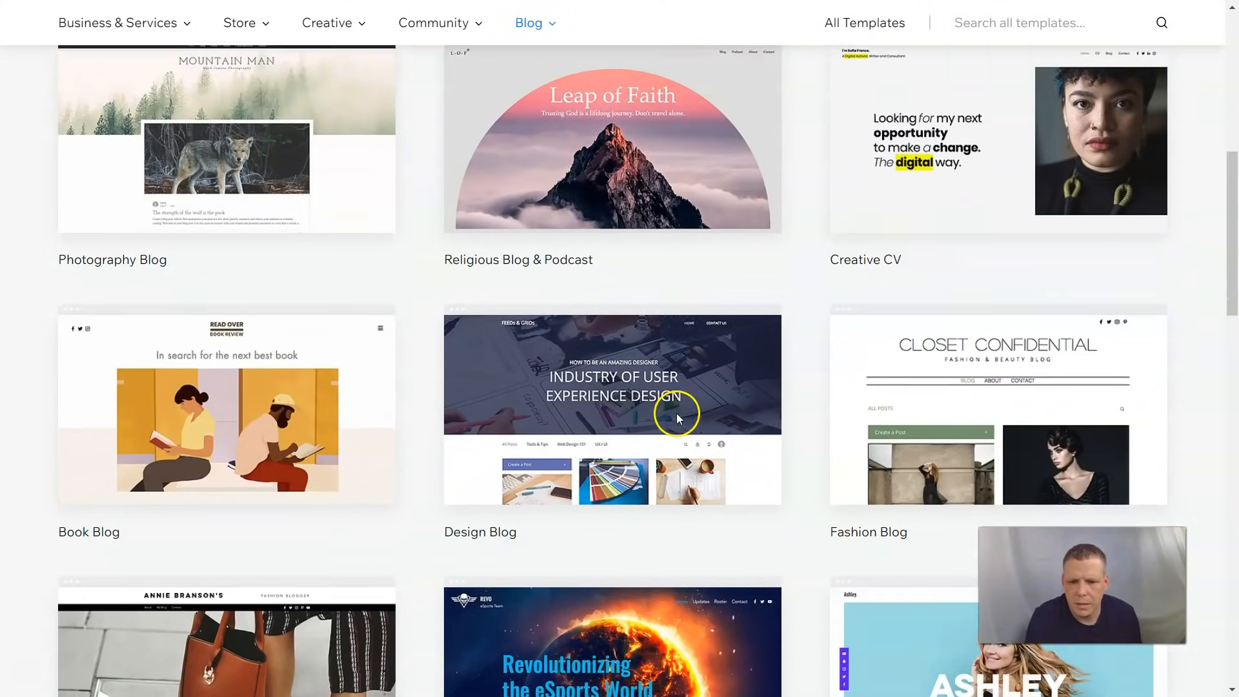
pyautogui.scroll(-3, 786, 465)
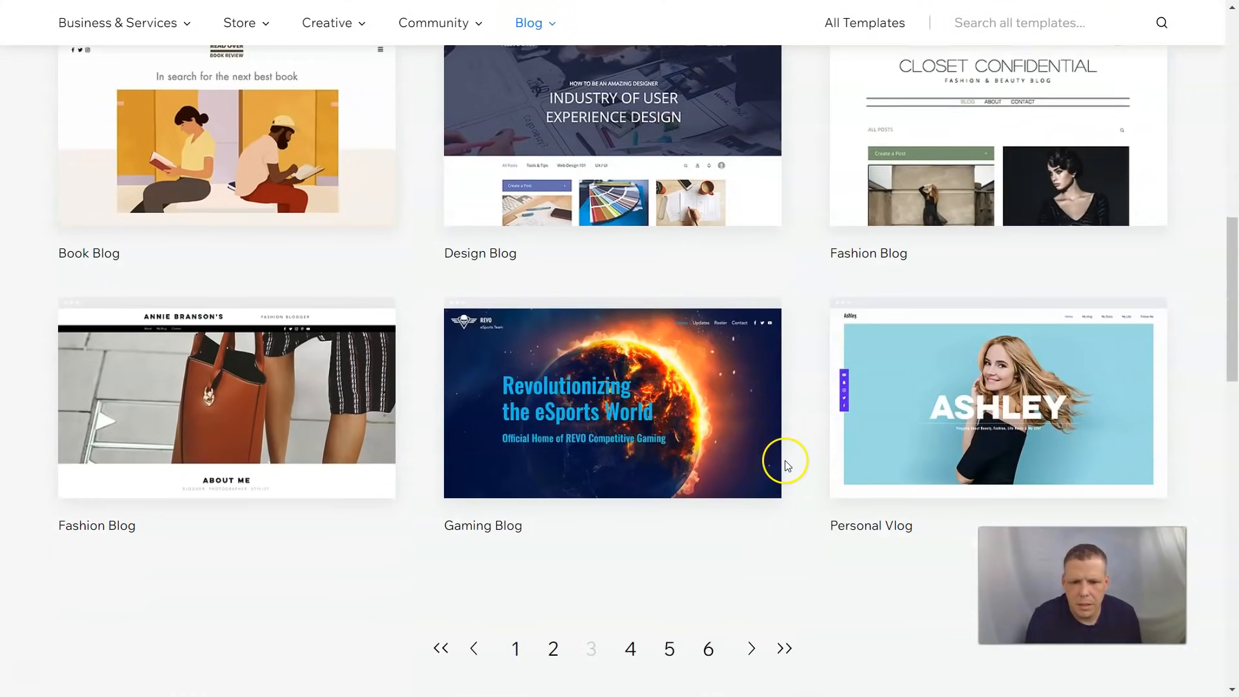
# Step: Preview the Gaming Blog template and open it for editing
pyautogui.moveTo(714, 437)
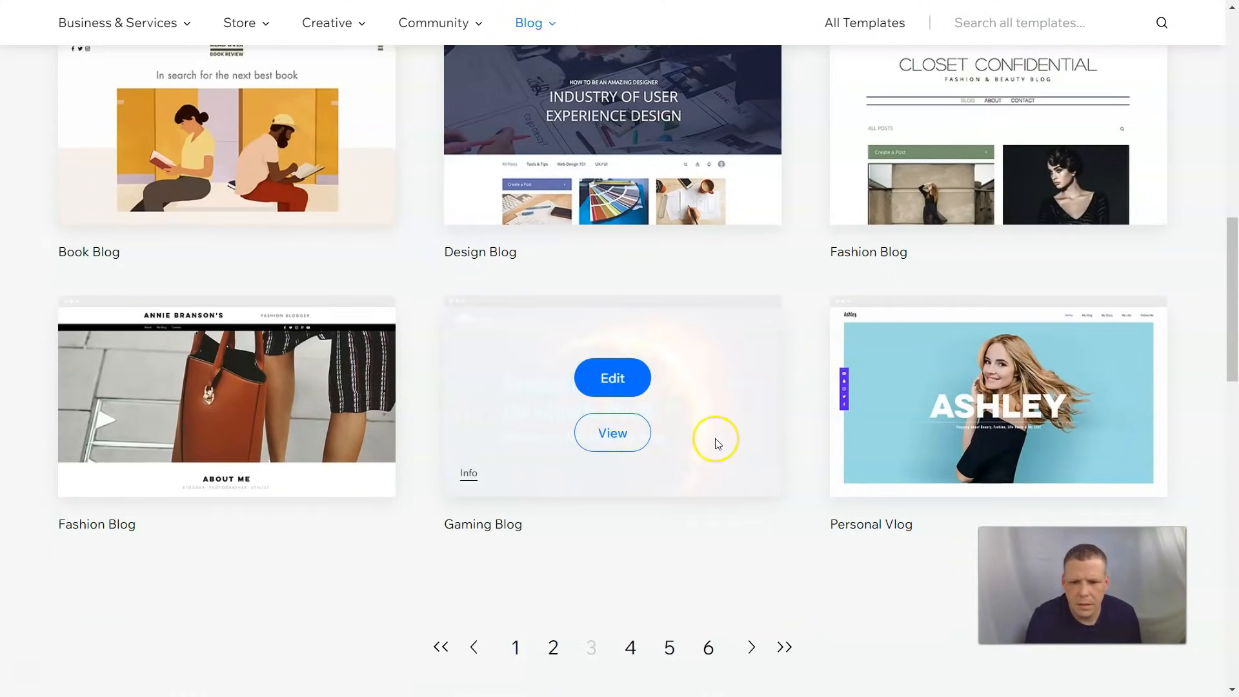
pyautogui.click(599, 435)
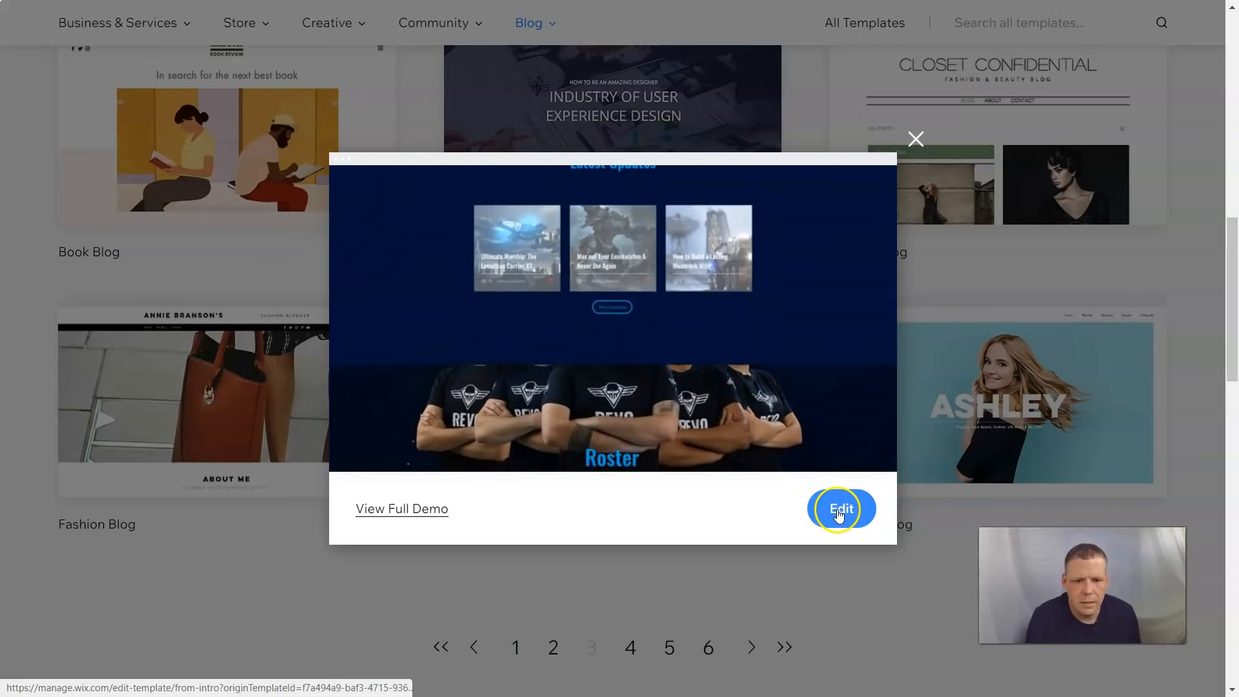
pyautogui.click(840, 509)
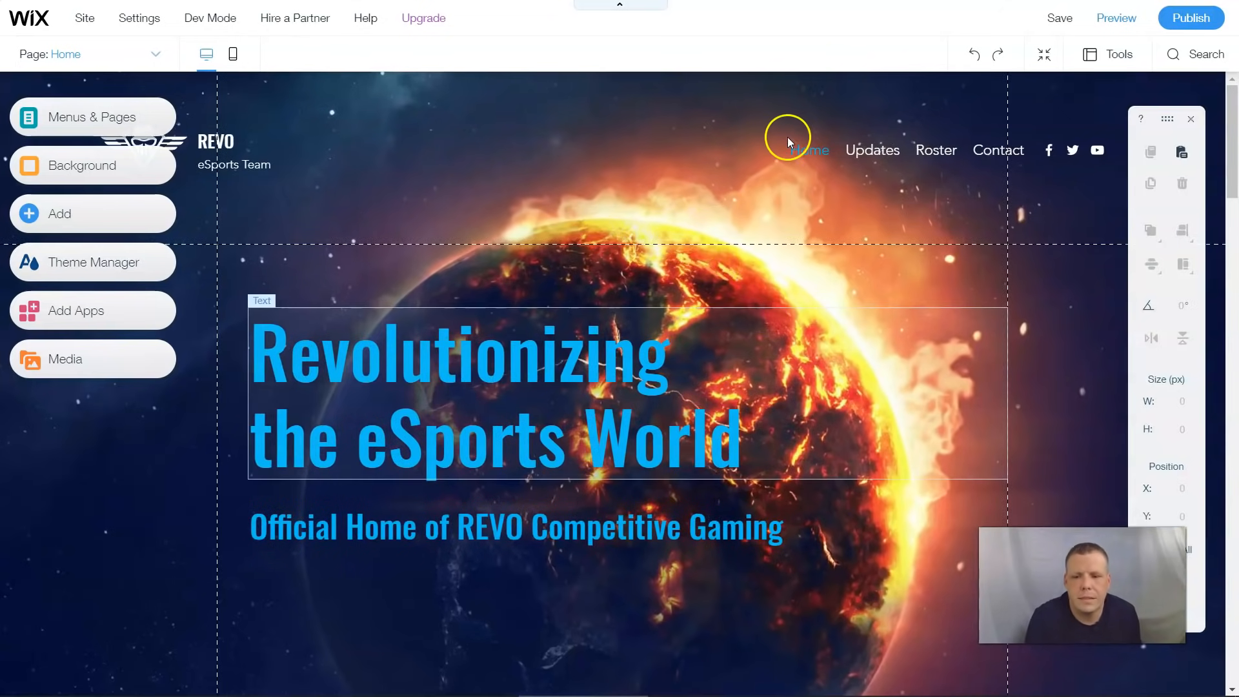
# Step: Move the "Revolutionizing the eSports World" heading up and slightly right, to about X 59, Y 248
pyautogui.click(613, 387)
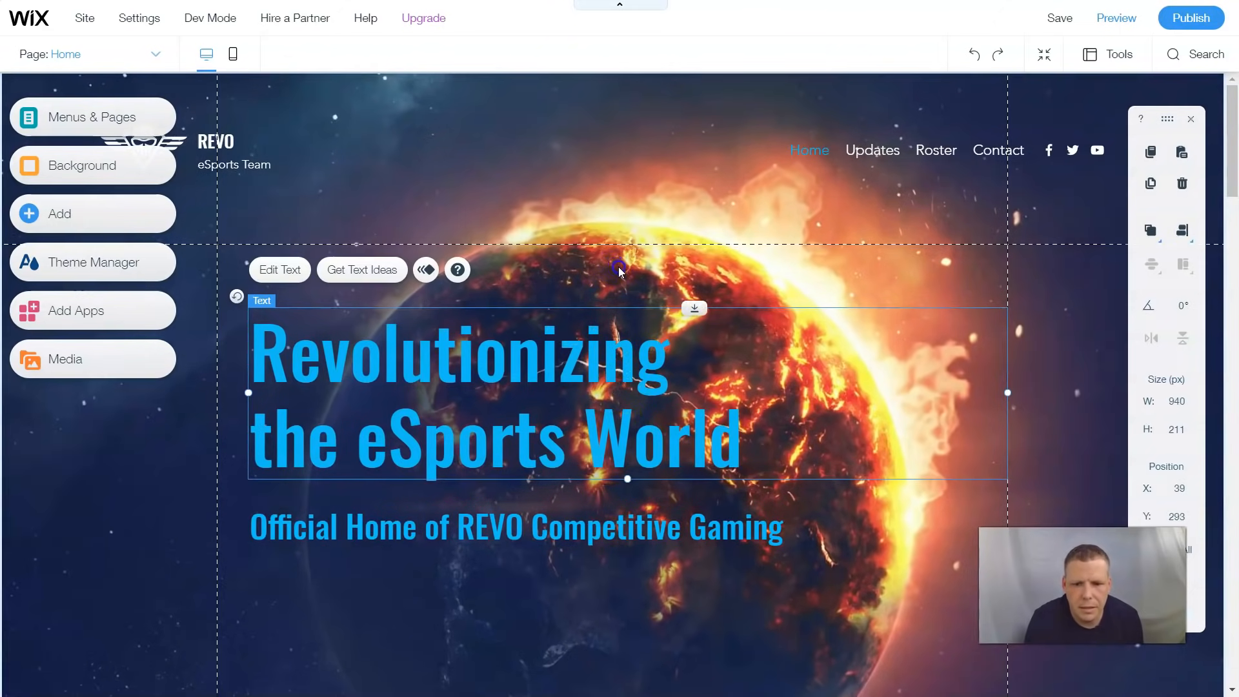
pyautogui.moveTo(611, 418); pyautogui.dragTo(624, 362)
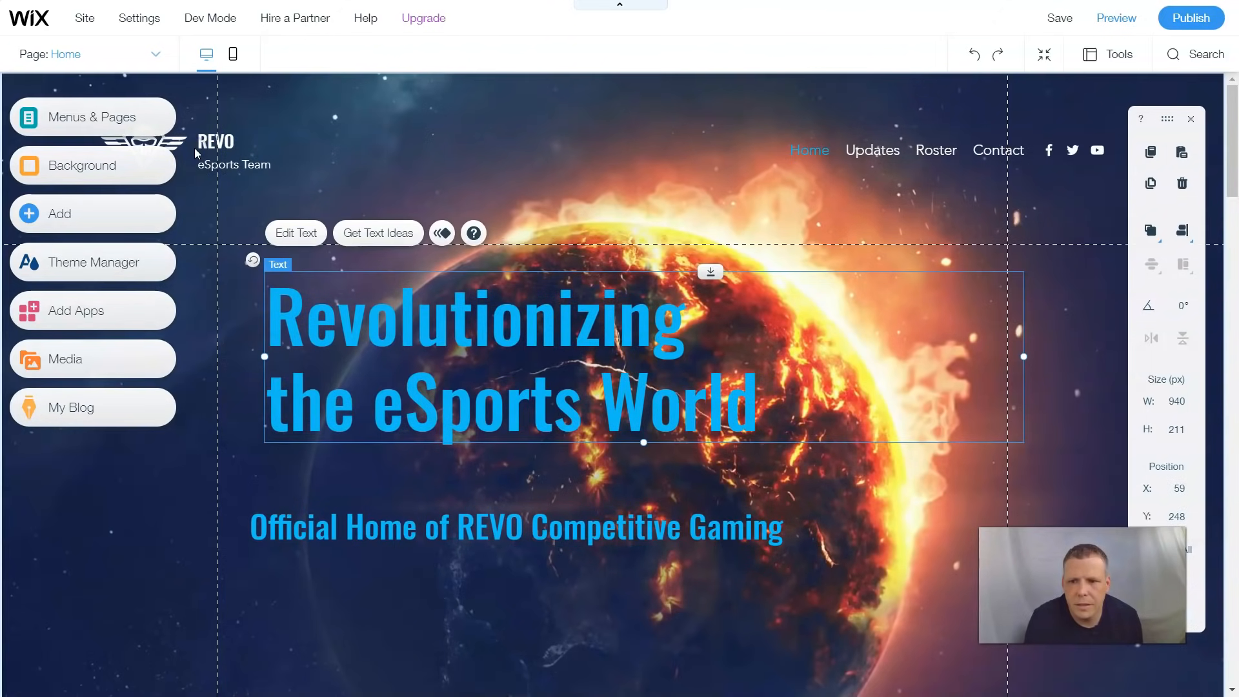
# Step: Move the header's REVO text to about X 316, Y 61 and place "eSports Team" beneath it at about X 285, Y 93 in Column 2
pyautogui.click(196, 147)
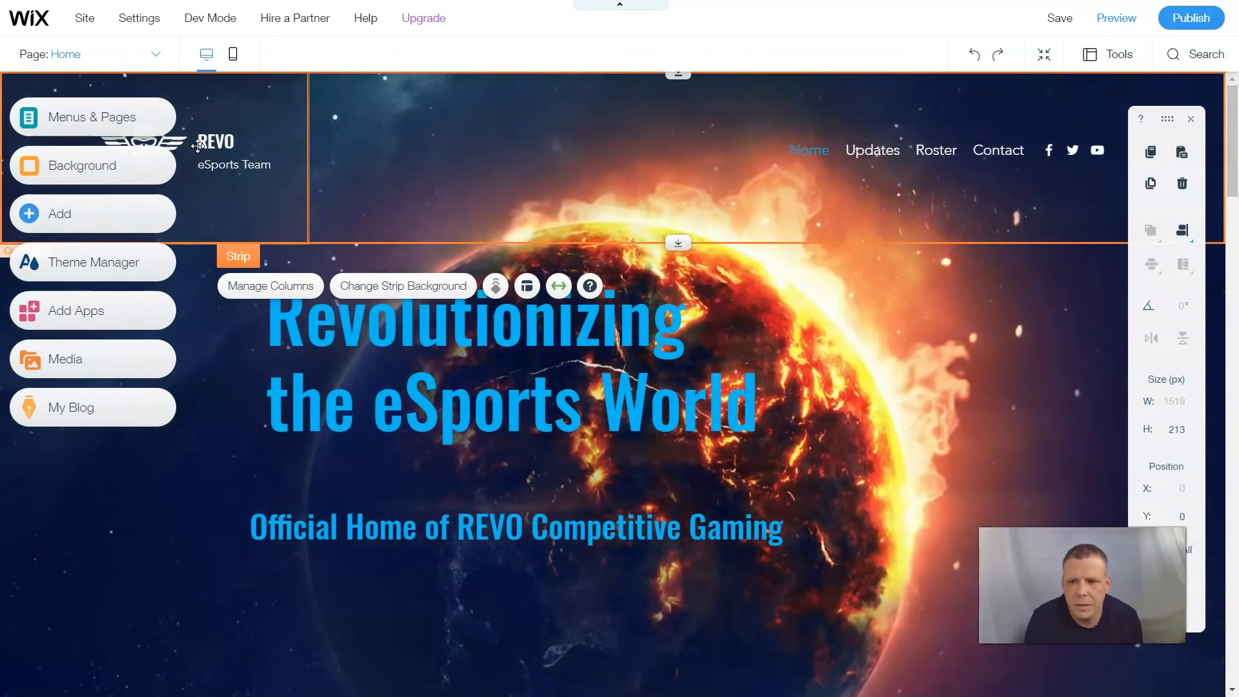
pyautogui.click(203, 143)
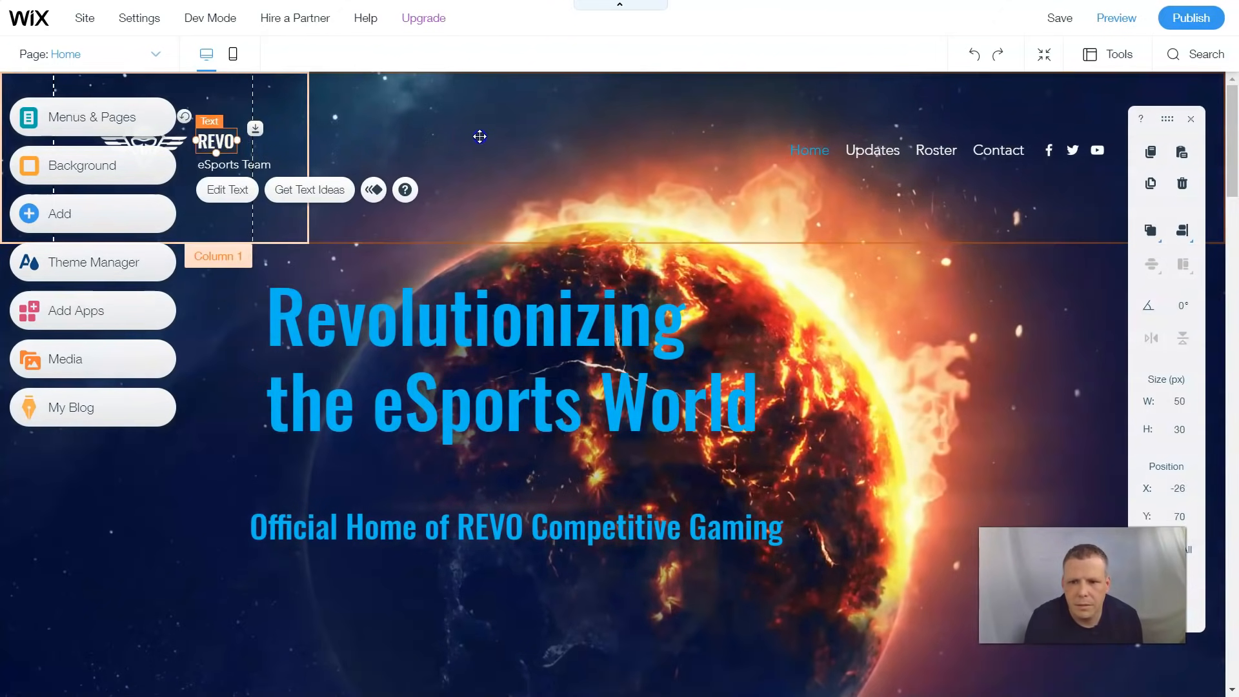
pyautogui.moveTo(479, 136); pyautogui.dragTo(483, 132)
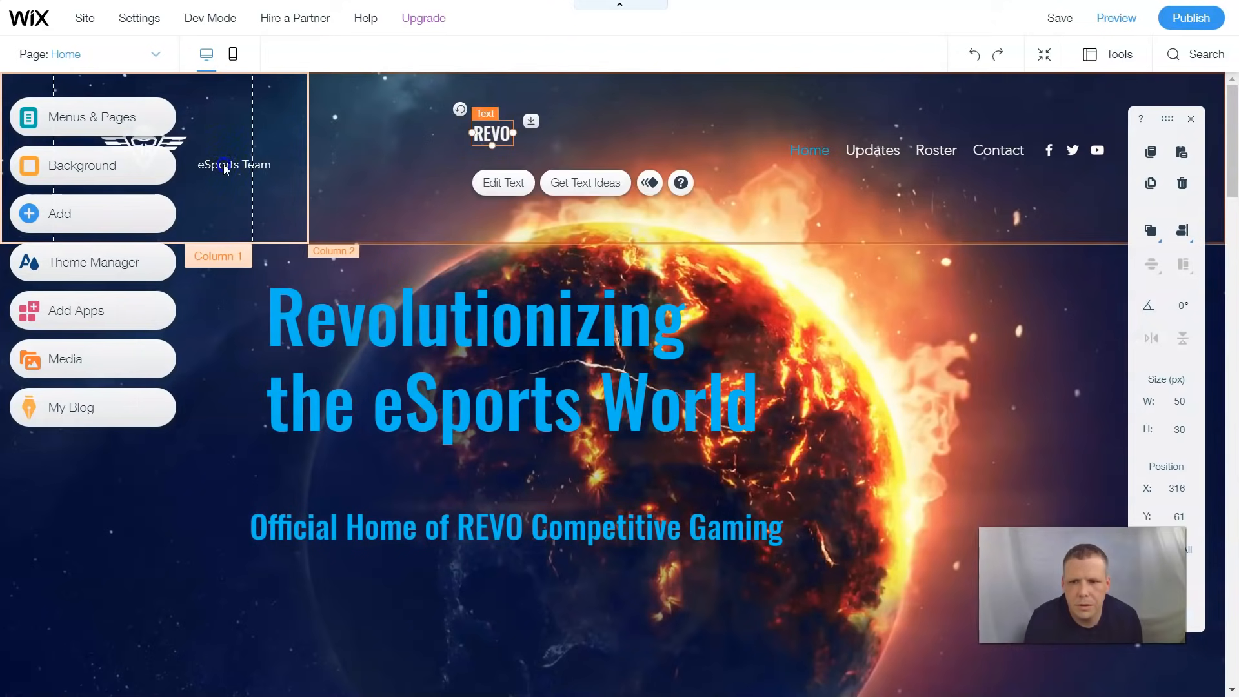
pyautogui.moveTo(226, 169); pyautogui.dragTo(478, 158)
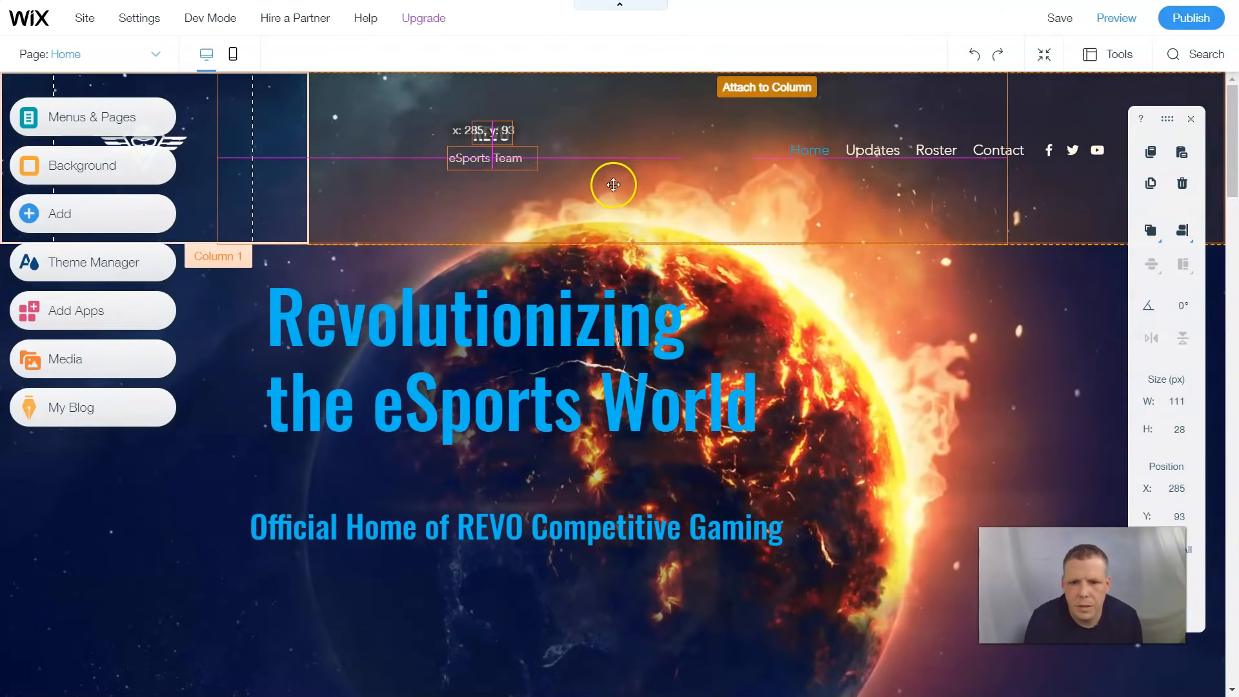
pyautogui.moveTo(613, 184); pyautogui.dragTo(613, 185)
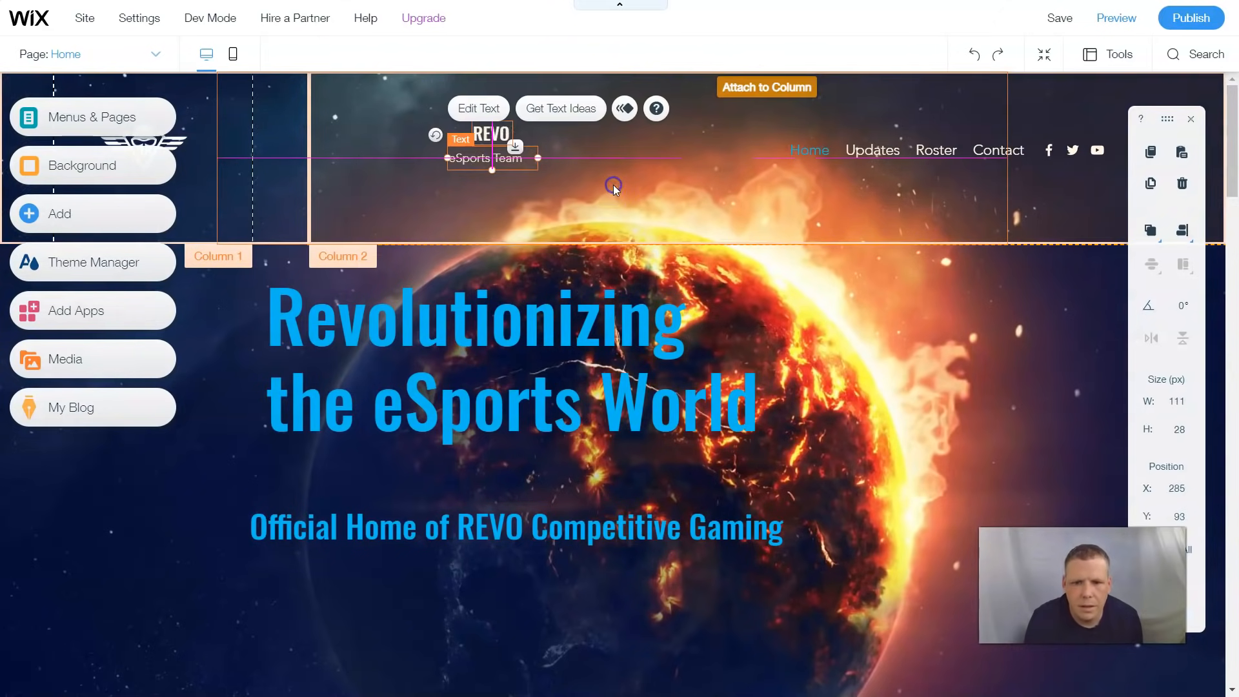
# Step: Move the winged skull logo into Column 2 of the header, beside the REVO text, at about X 135, Y 67
pyautogui.click(180, 138)
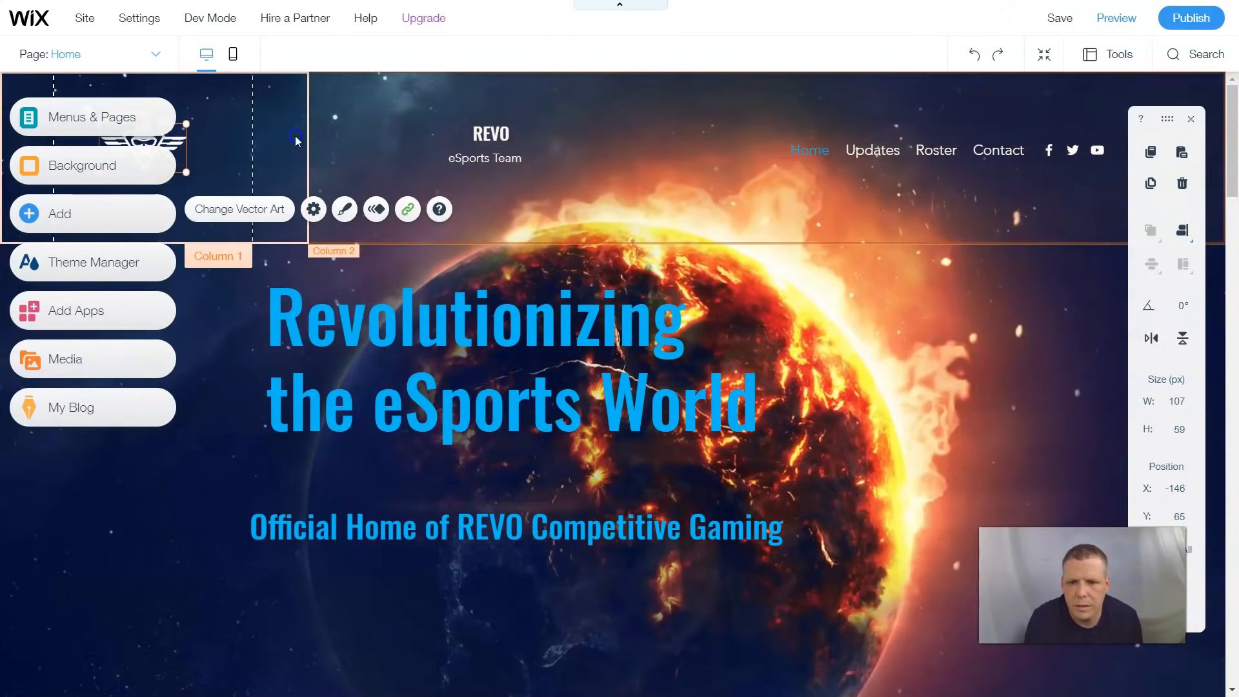
pyautogui.moveTo(365, 138); pyautogui.dragTo(406, 139)
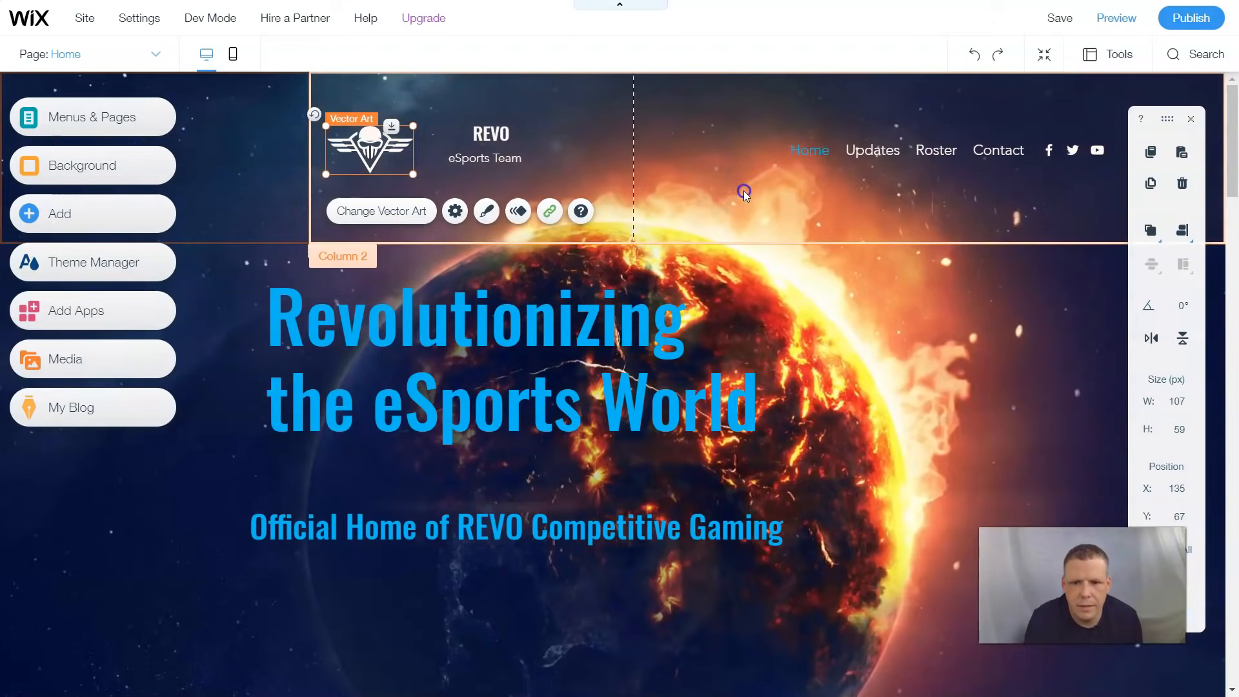
pyautogui.click(743, 191)
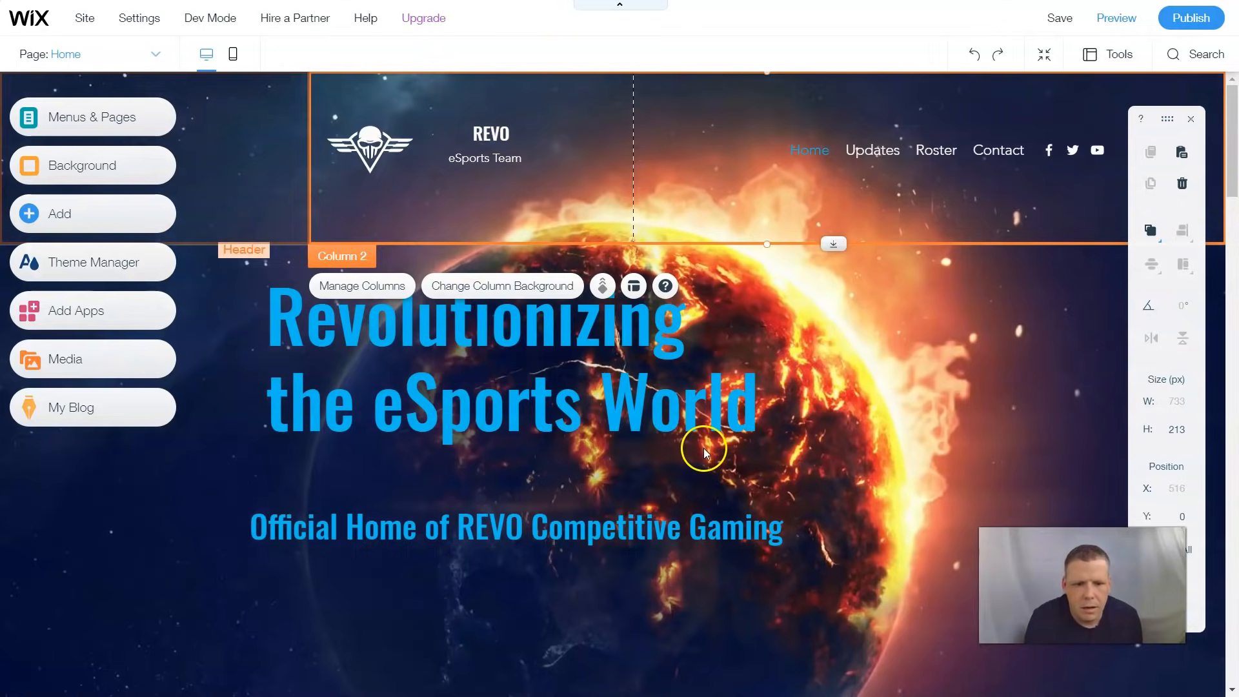
# Step: Review the Home page's About Us and Latest Updates sections and the page list in the site menu
pyautogui.scroll(-1, 703, 447)
pyautogui.scroll(-10, 703, 447)
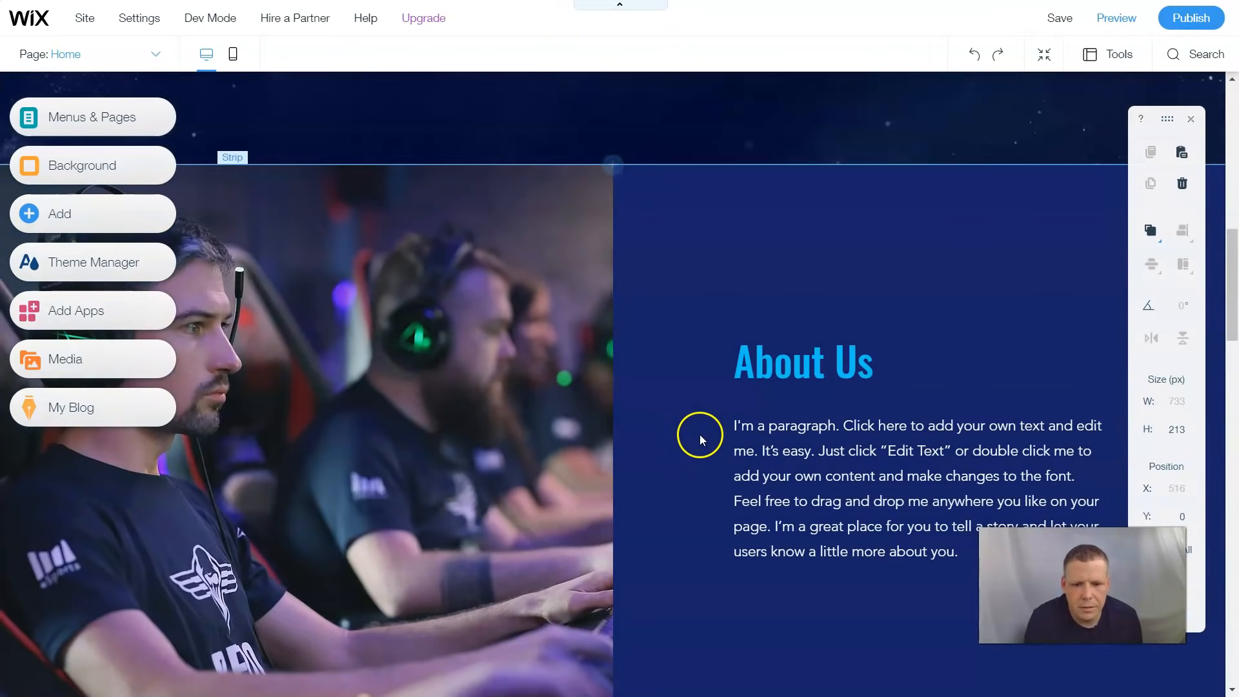
pyautogui.scroll(-4, 695, 432)
pyautogui.scroll(1, 694, 432)
pyautogui.scroll(-5, 694, 432)
pyautogui.click(98, 111)
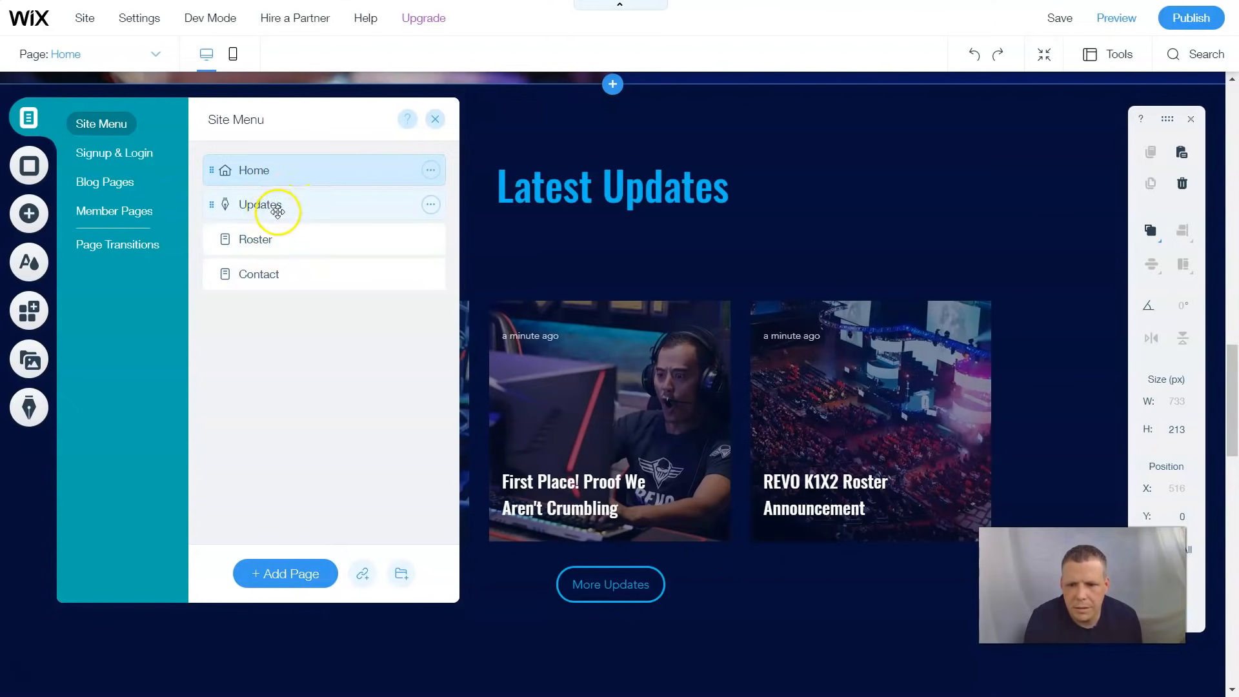
pyautogui.click(436, 114)
# Step: Examine the Home page's Roster section and the Join Our Mailing List form
pyautogui.scroll(-5, 509, 270)
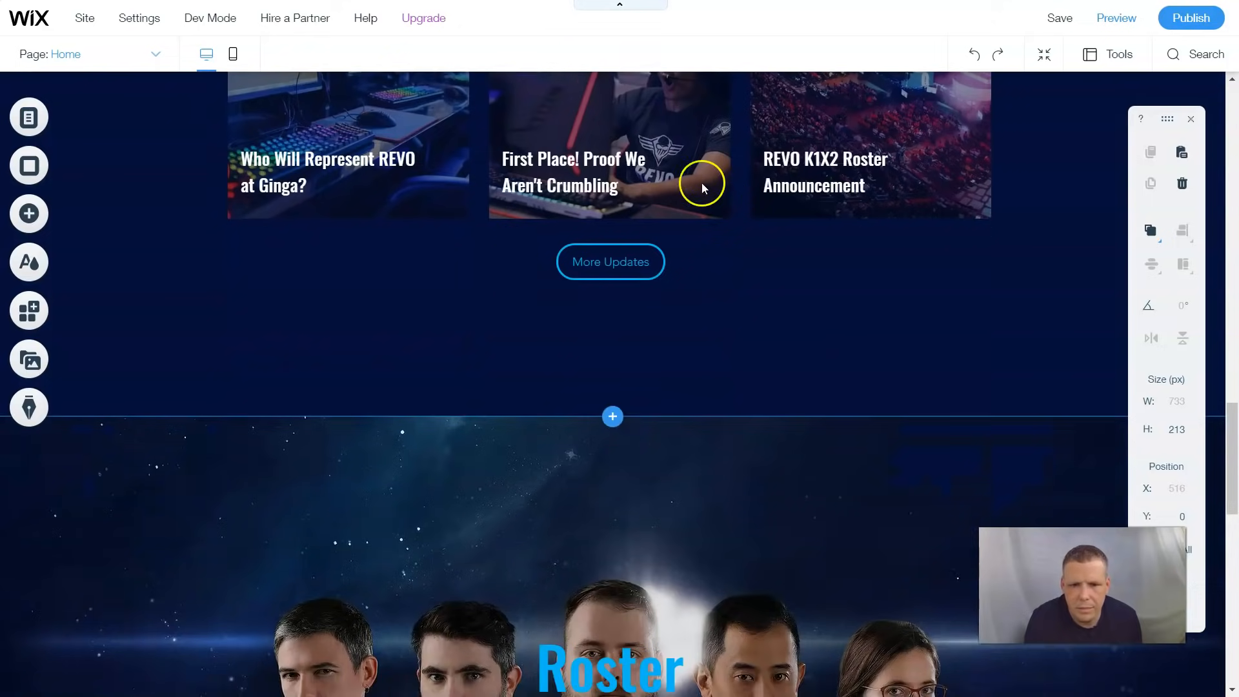
pyautogui.scroll(4, 627, 271)
pyautogui.scroll(-8, 634, 311)
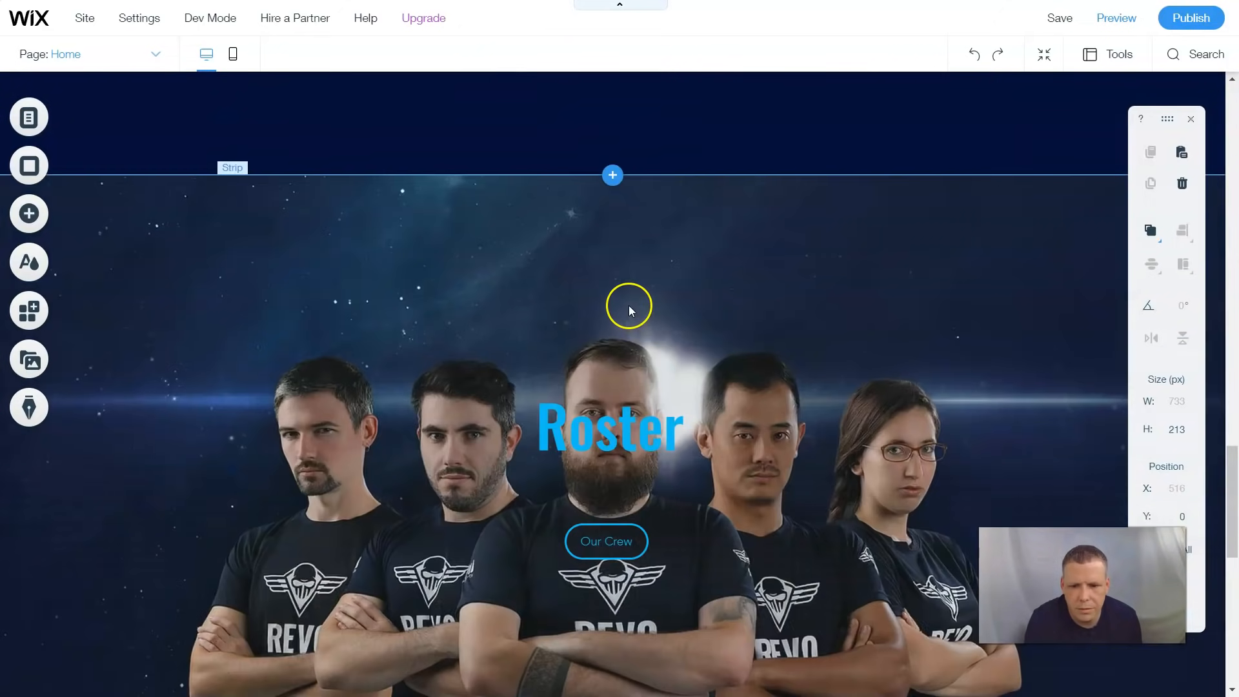
pyautogui.scroll(-7, 630, 307)
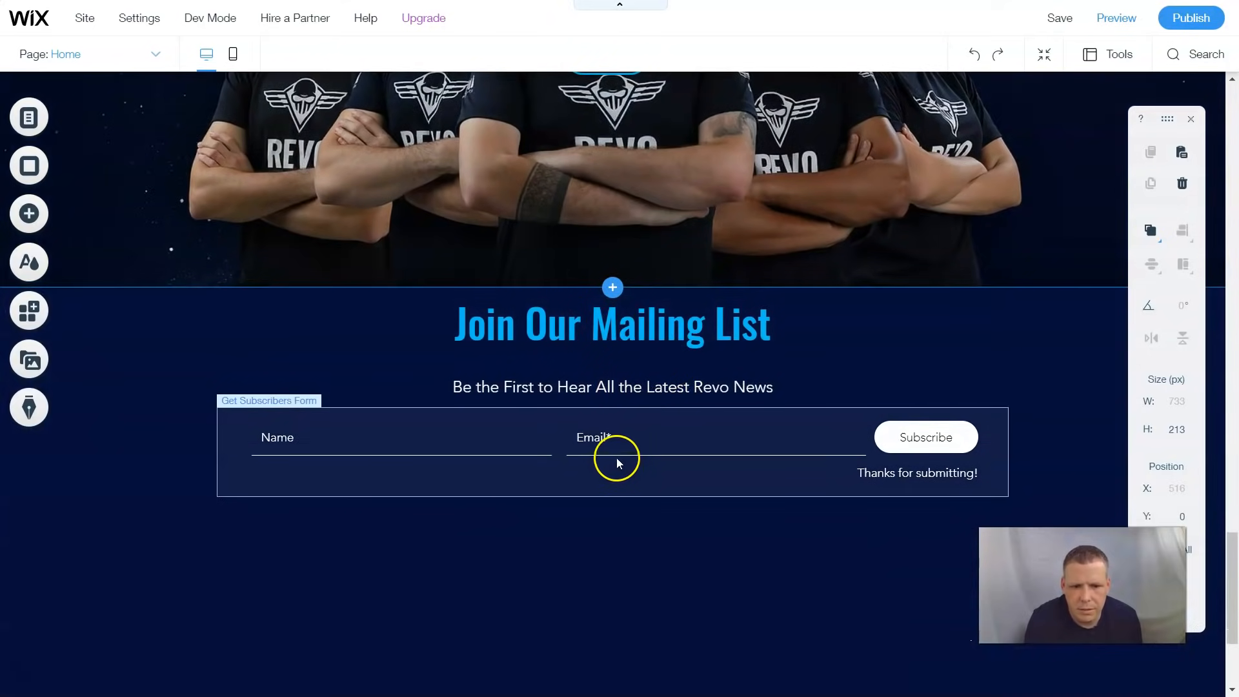
pyautogui.scroll(-3, 618, 457)
pyautogui.scroll(6, 618, 456)
pyautogui.scroll(2, 642, 251)
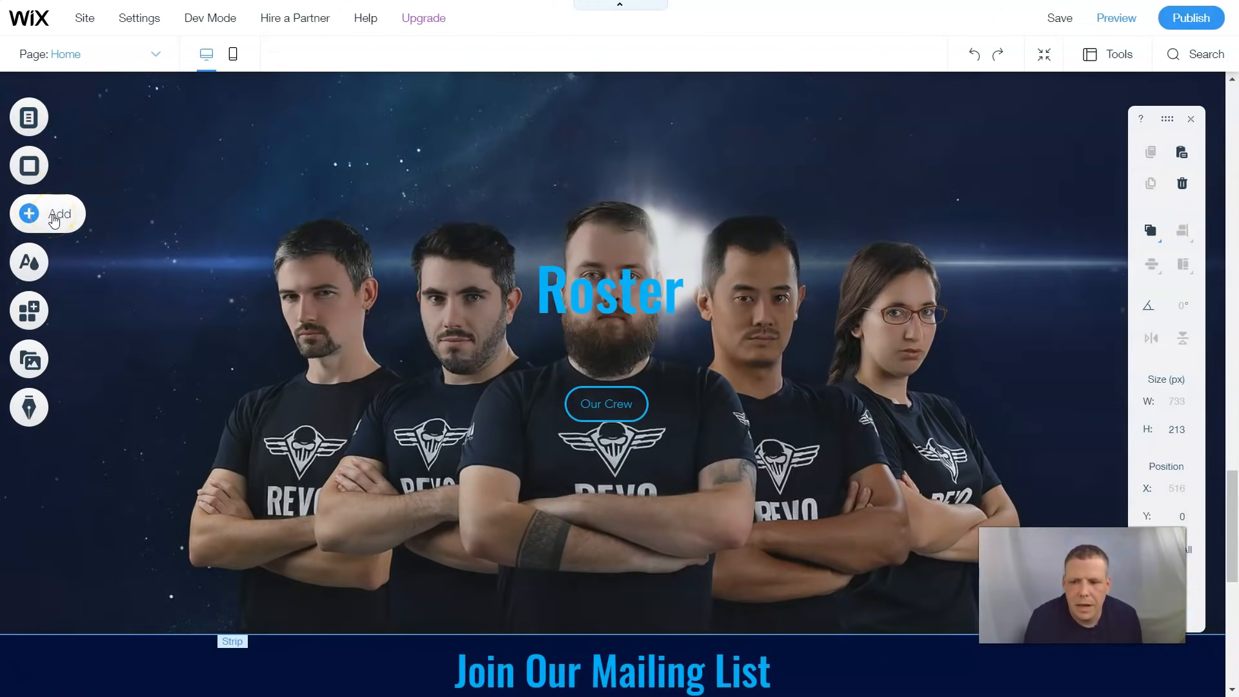
# Step: Open the App Market and look through its recommended and trending apps
pyautogui.click(40, 307)
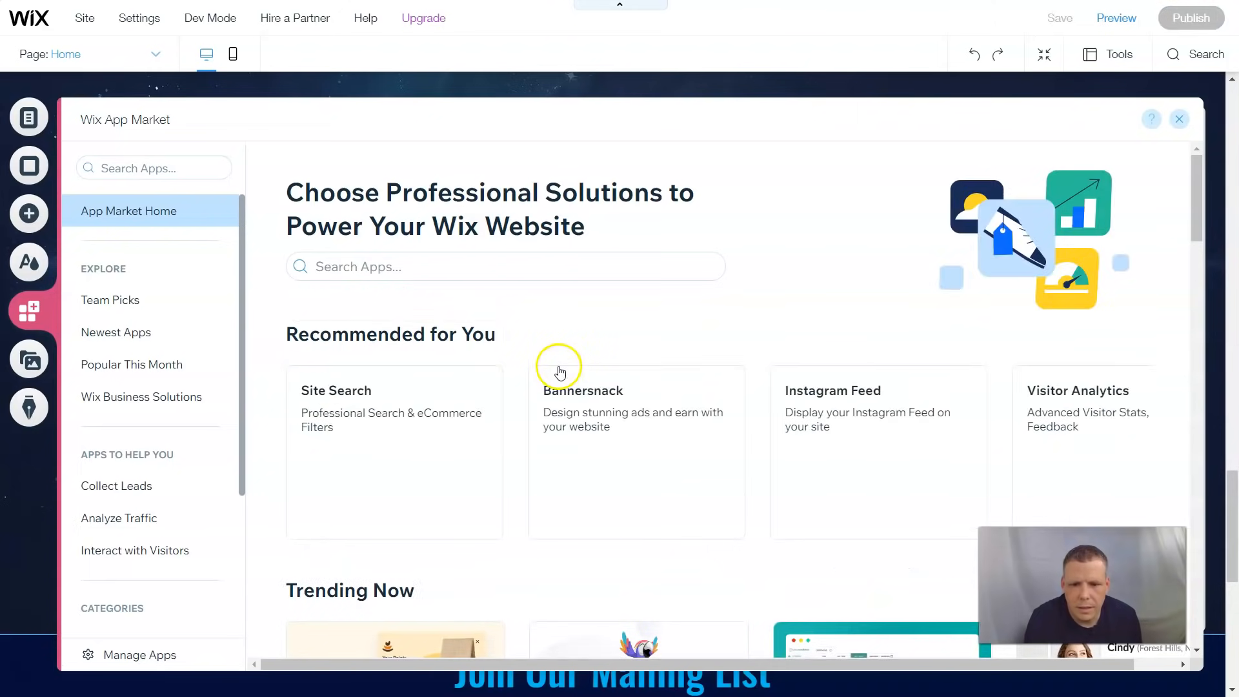
pyautogui.scroll(-3, 704, 313)
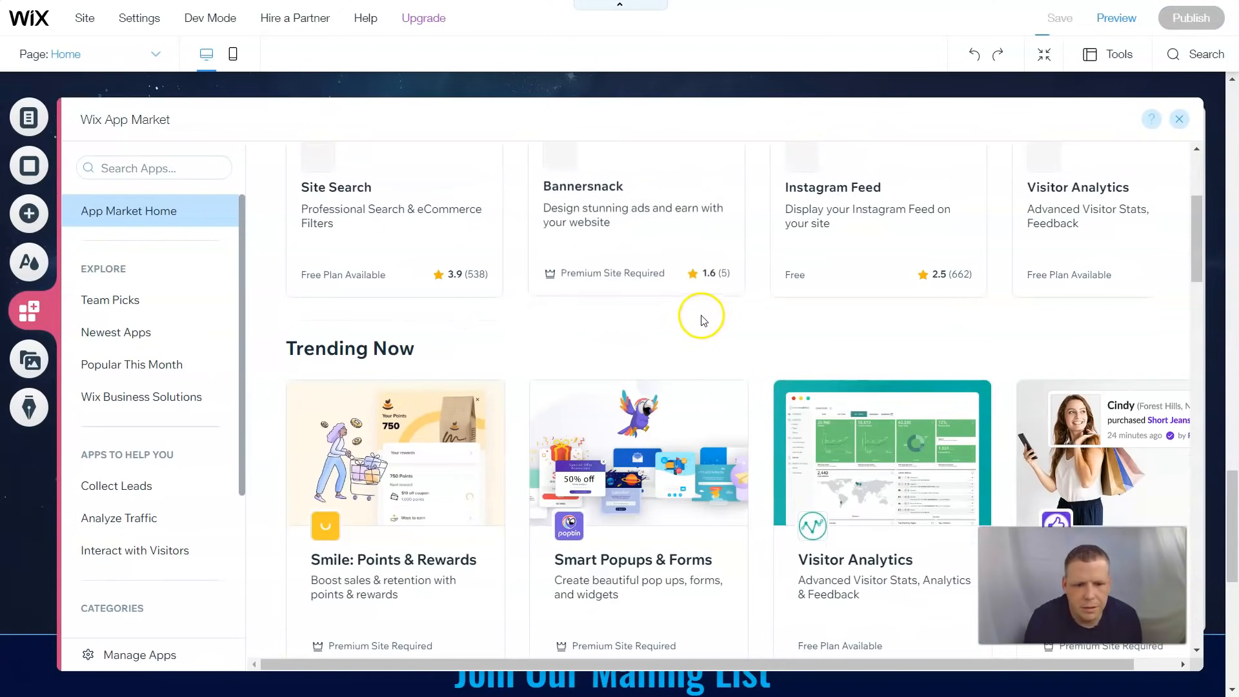
pyautogui.scroll(1, 699, 316)
pyautogui.scroll(-1, 690, 326)
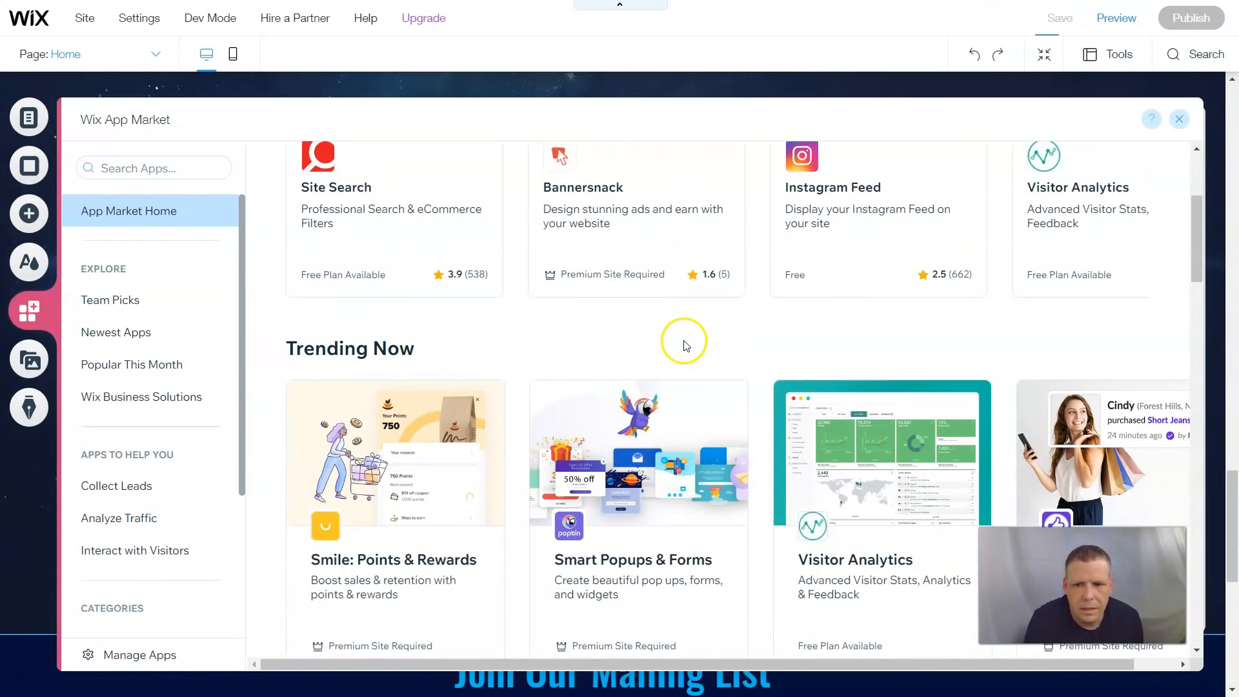
# Step: Find Wix Forum among the Wix Business Solutions in the App Market and add it to the site
pyautogui.scroll(-1, 685, 345)
pyautogui.scroll(2, 685, 345)
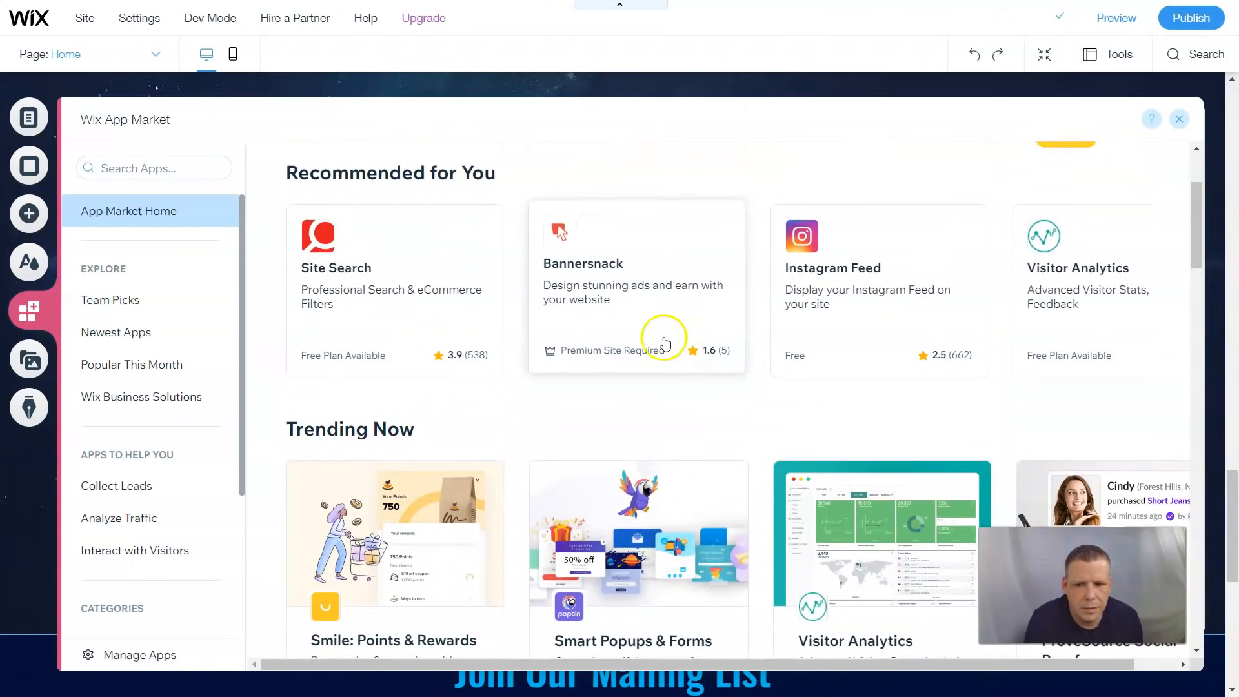
pyautogui.scroll(-3, 668, 348)
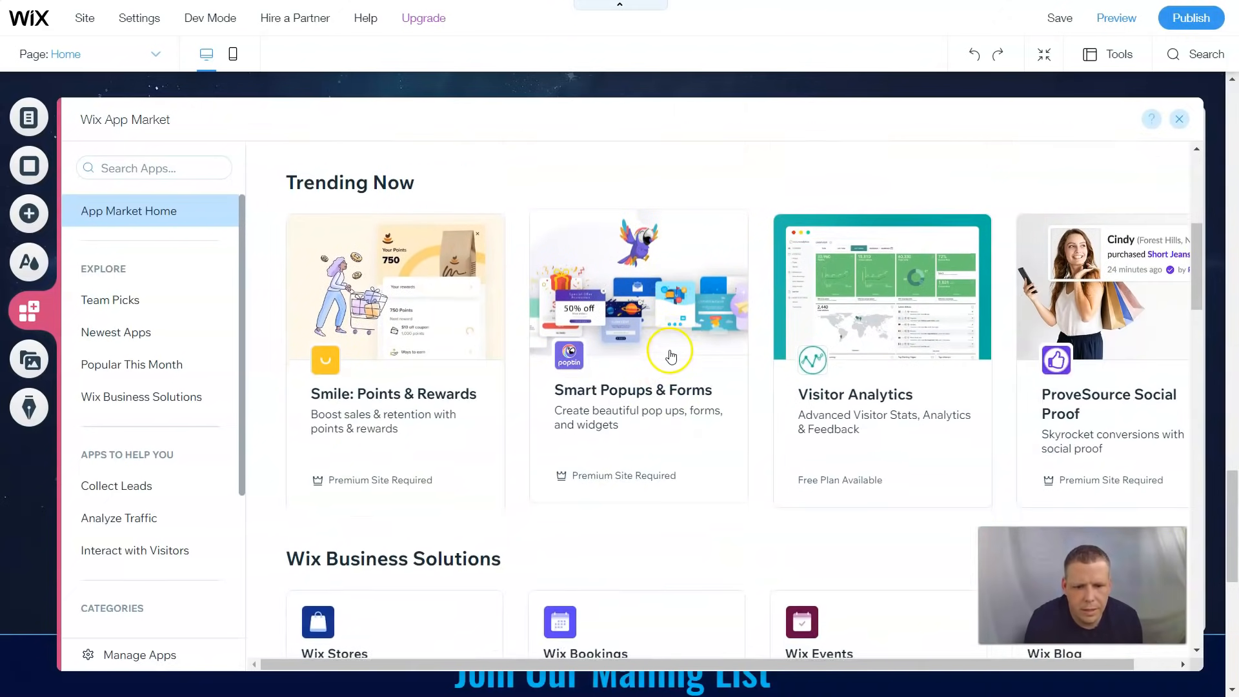
pyautogui.scroll(-2, 671, 357)
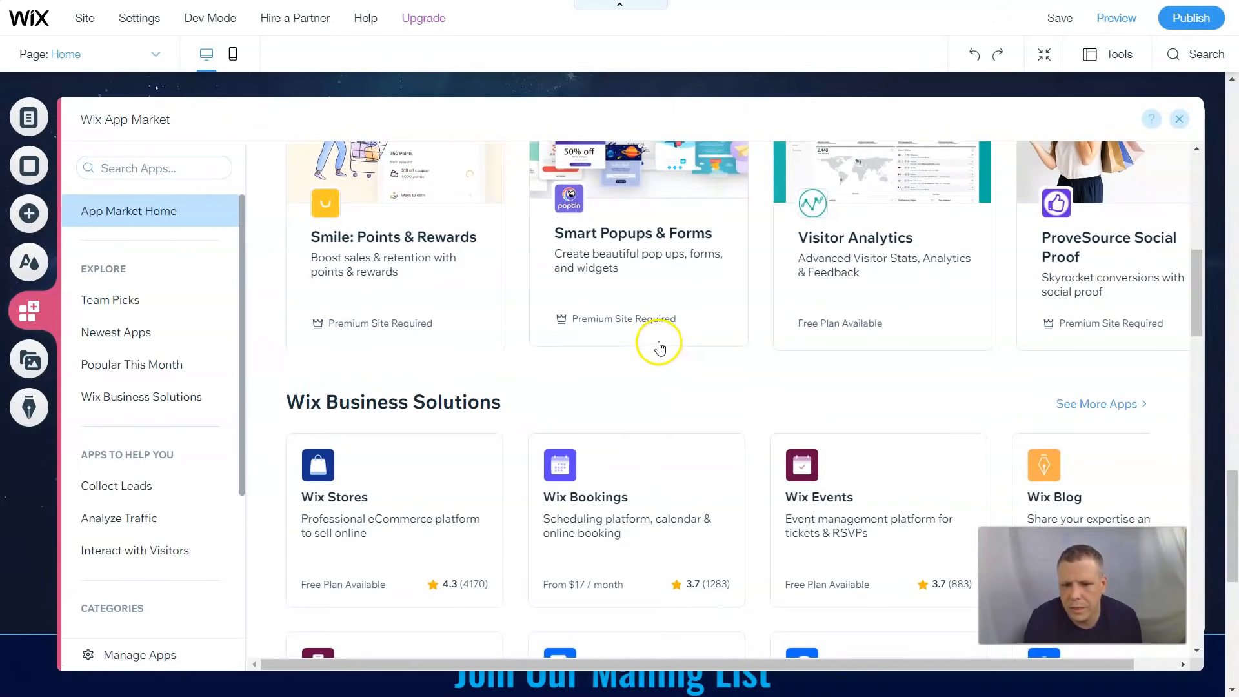
pyautogui.scroll(-2, 659, 349)
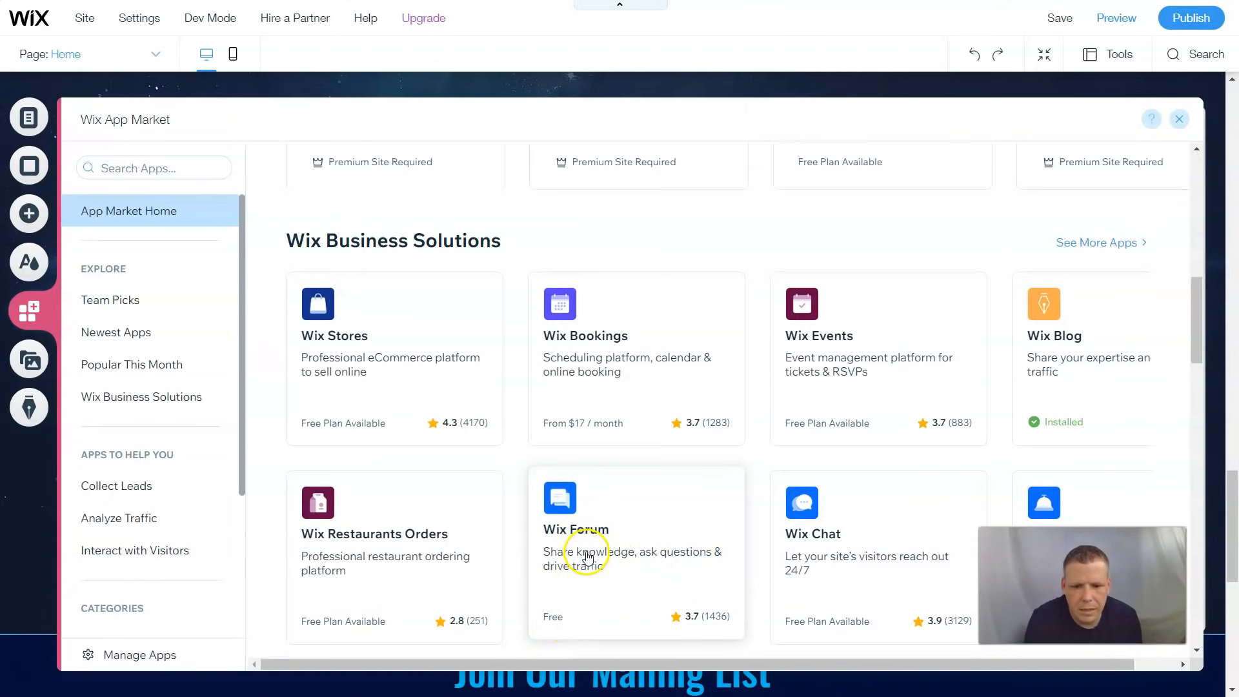
pyautogui.click(585, 538)
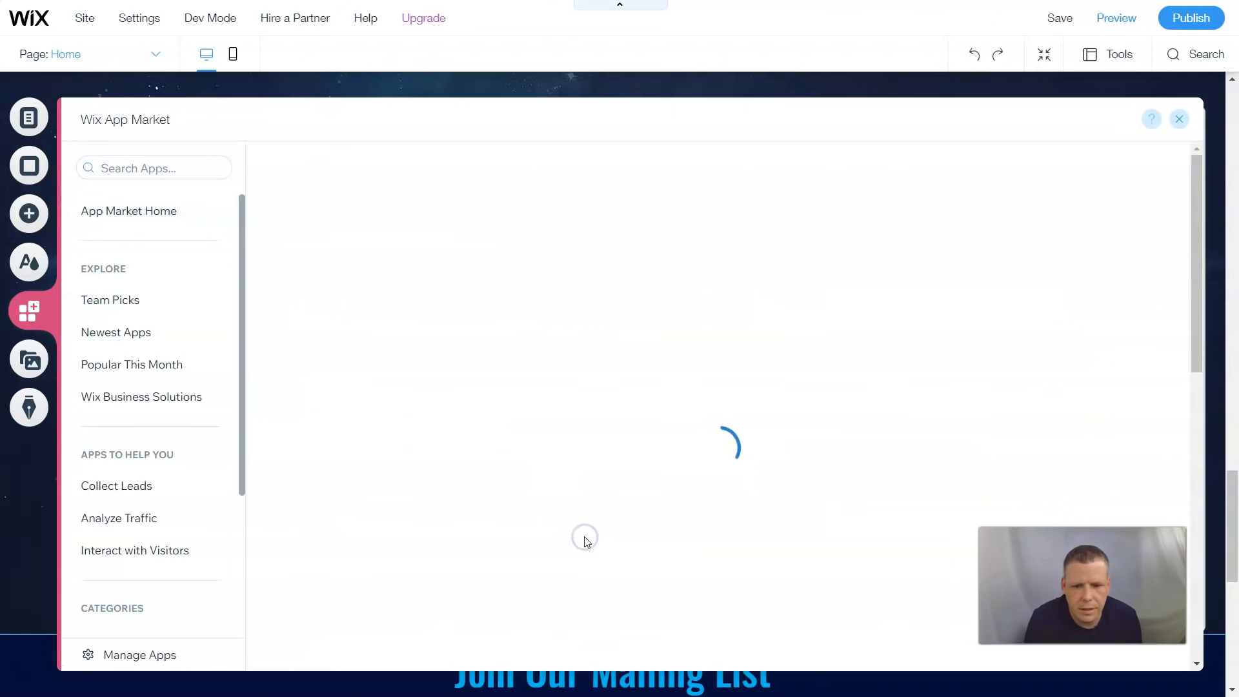
pyautogui.click(428, 451)
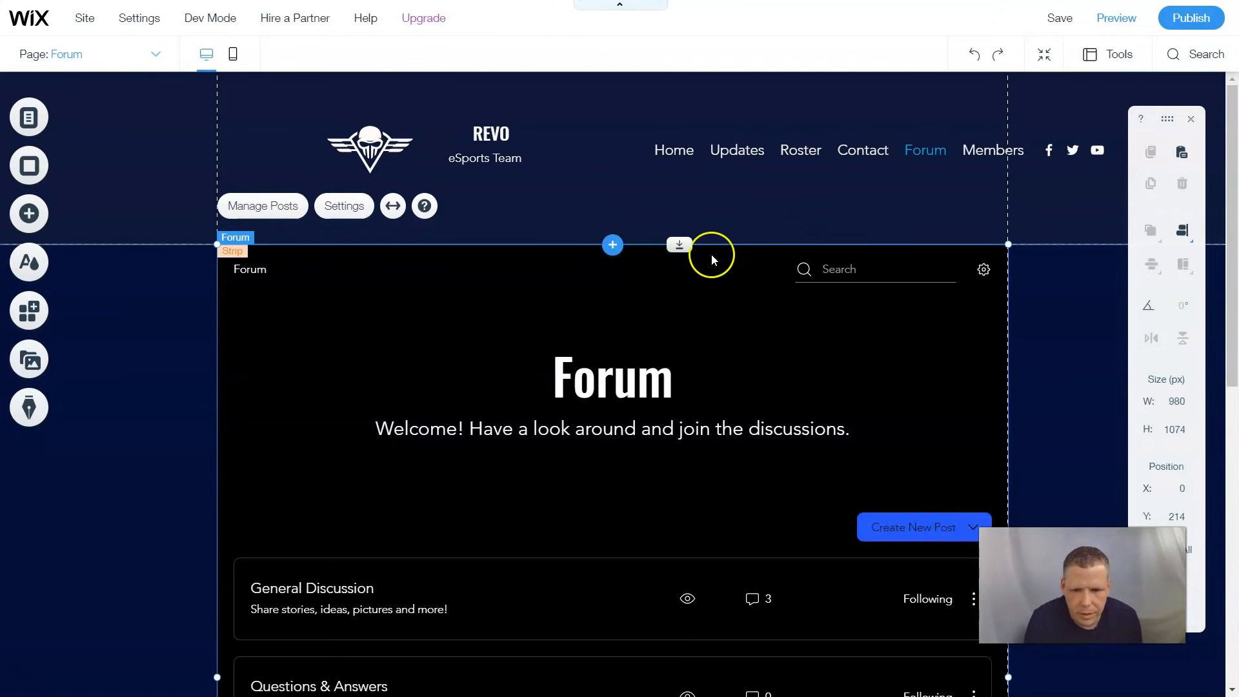
# Step: Review the Forum page's discussion categories and New Posts section, and open the forum's layout settings
pyautogui.scroll(-1, 721, 259)
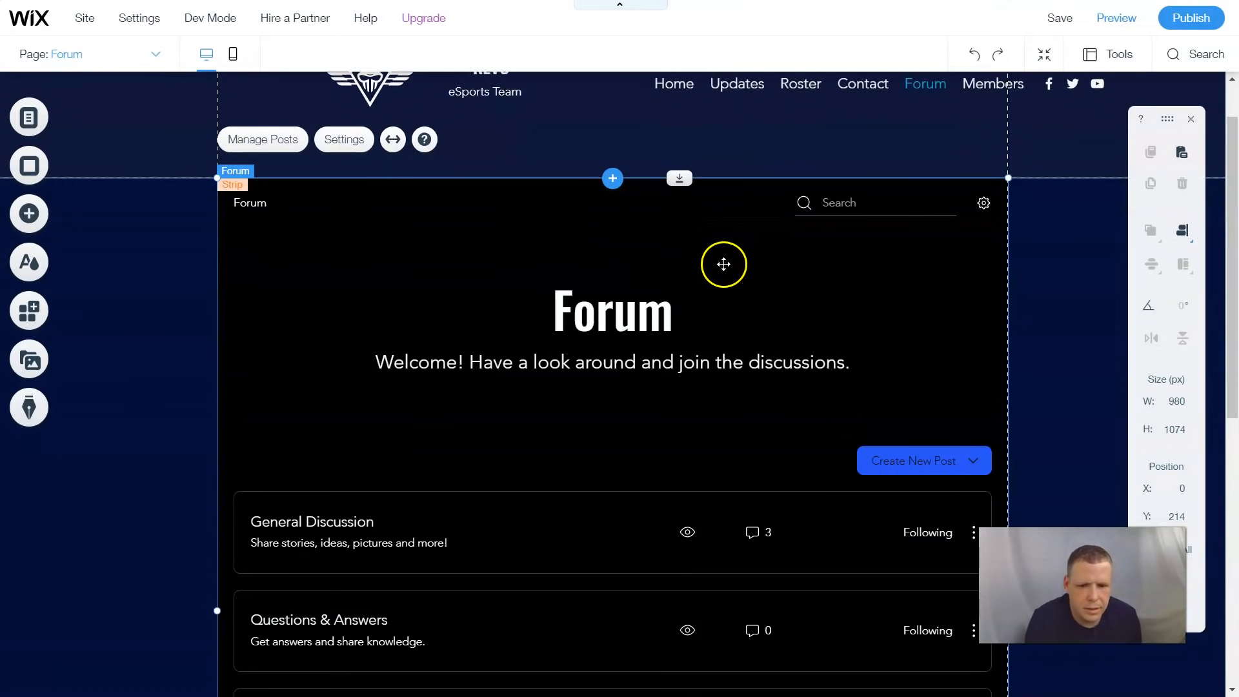
pyautogui.scroll(-3, 723, 264)
pyautogui.scroll(-2, 768, 378)
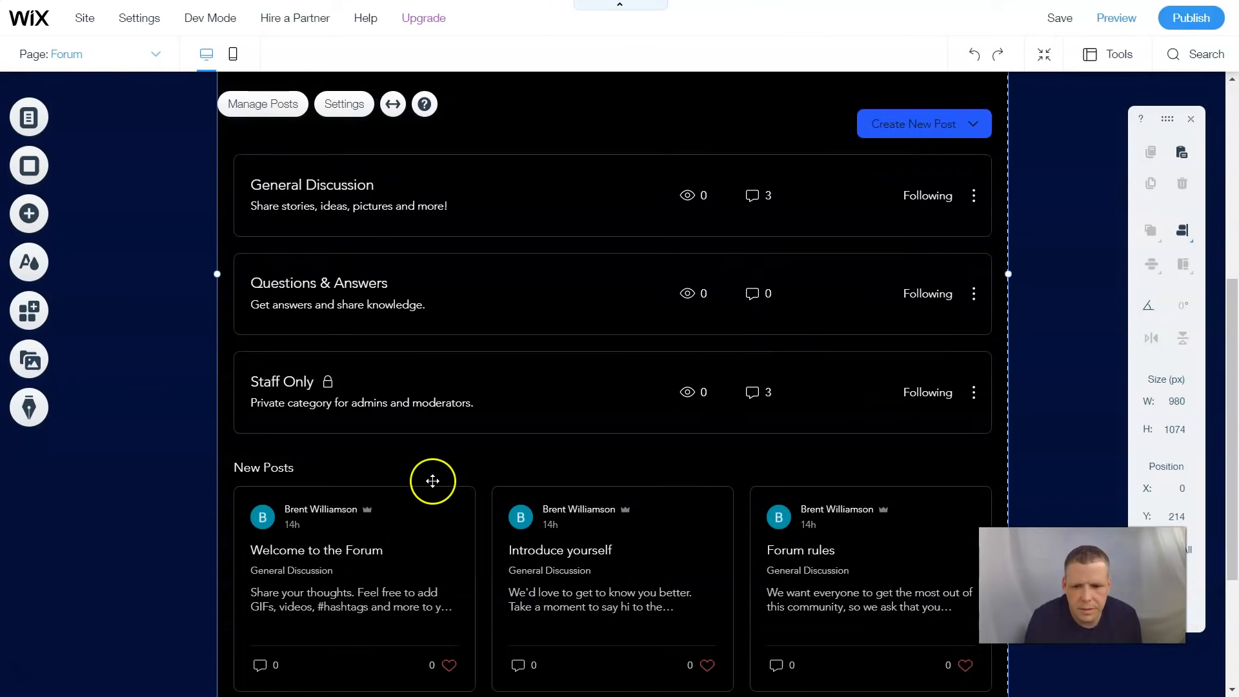
pyautogui.scroll(-1, 390, 548)
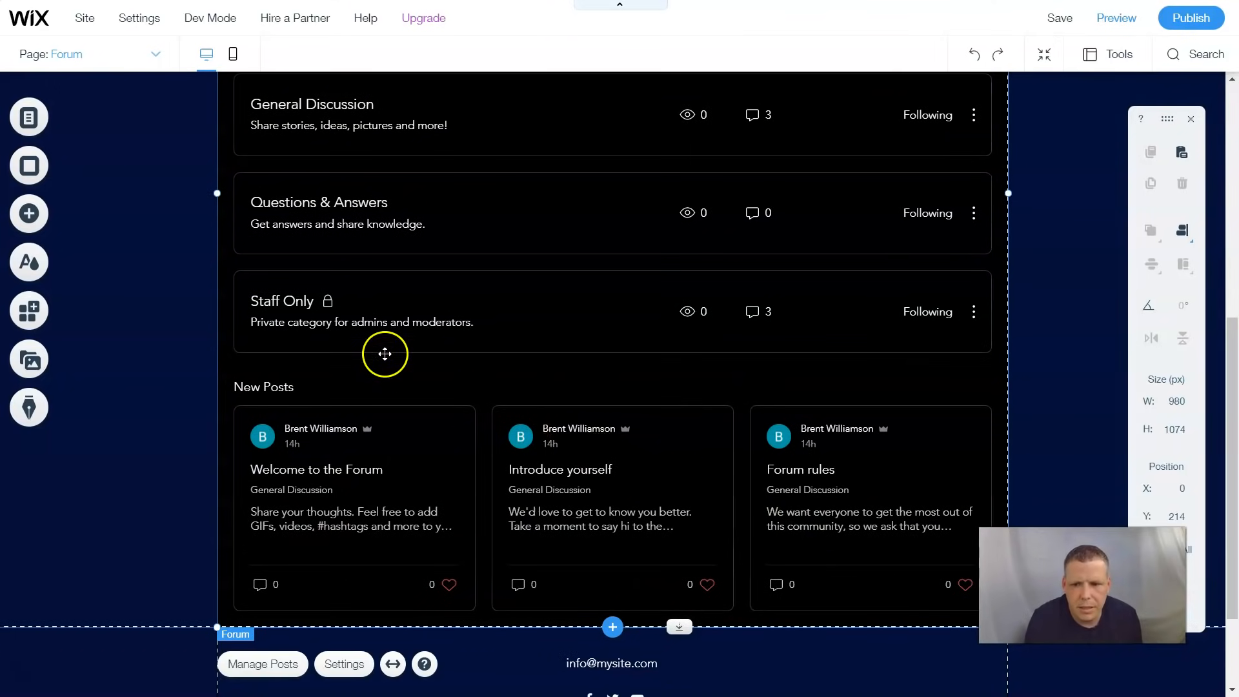
pyautogui.scroll(1, 384, 354)
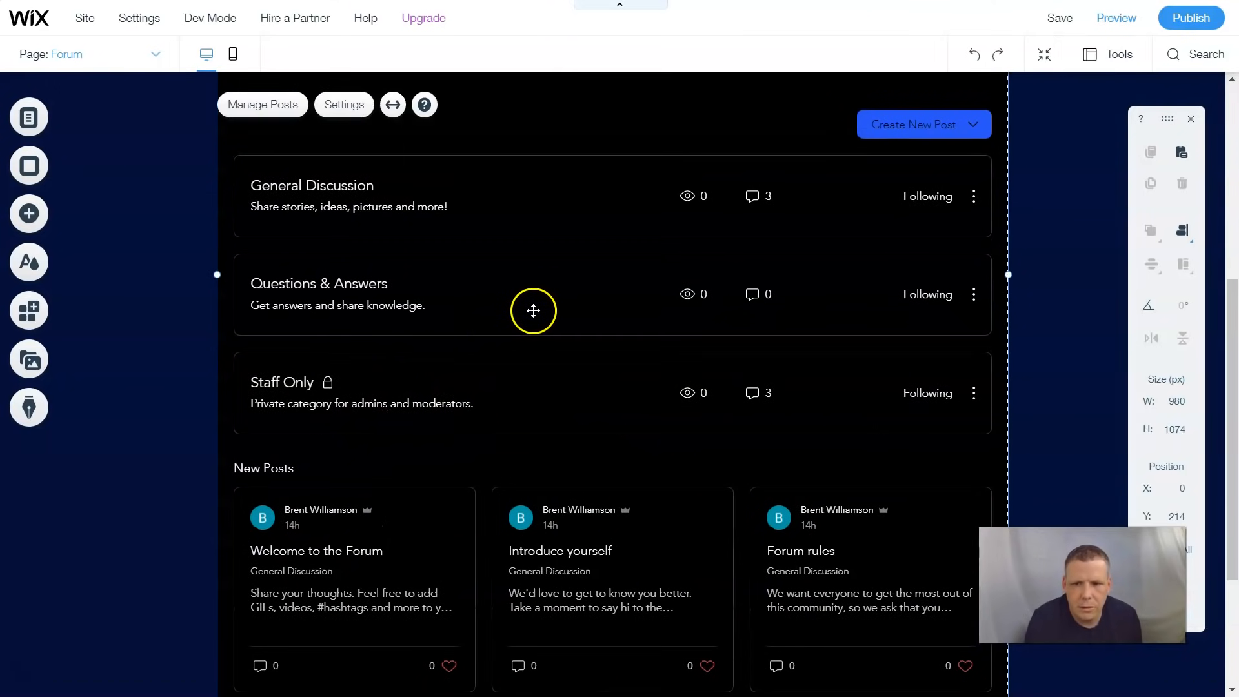
pyautogui.scroll(1, 533, 310)
pyautogui.click(344, 104)
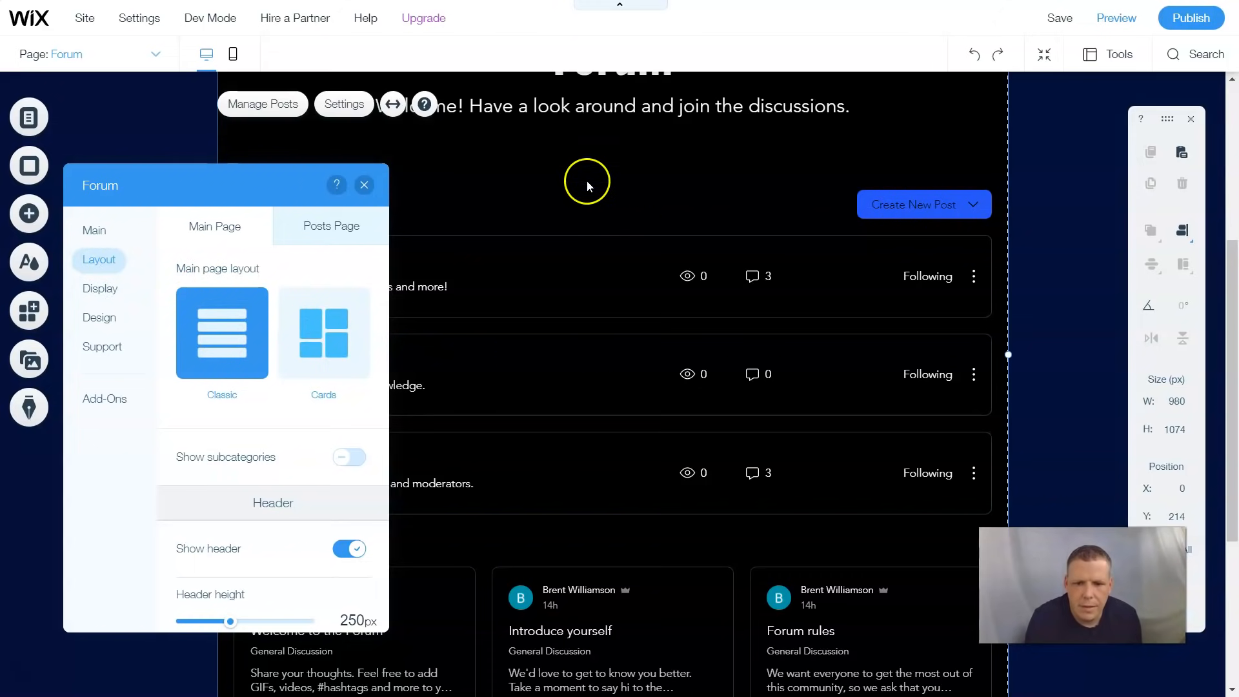
# Step: Try the Cards layout for the forum's main page and return to the Classic layout
pyautogui.click(334, 348)
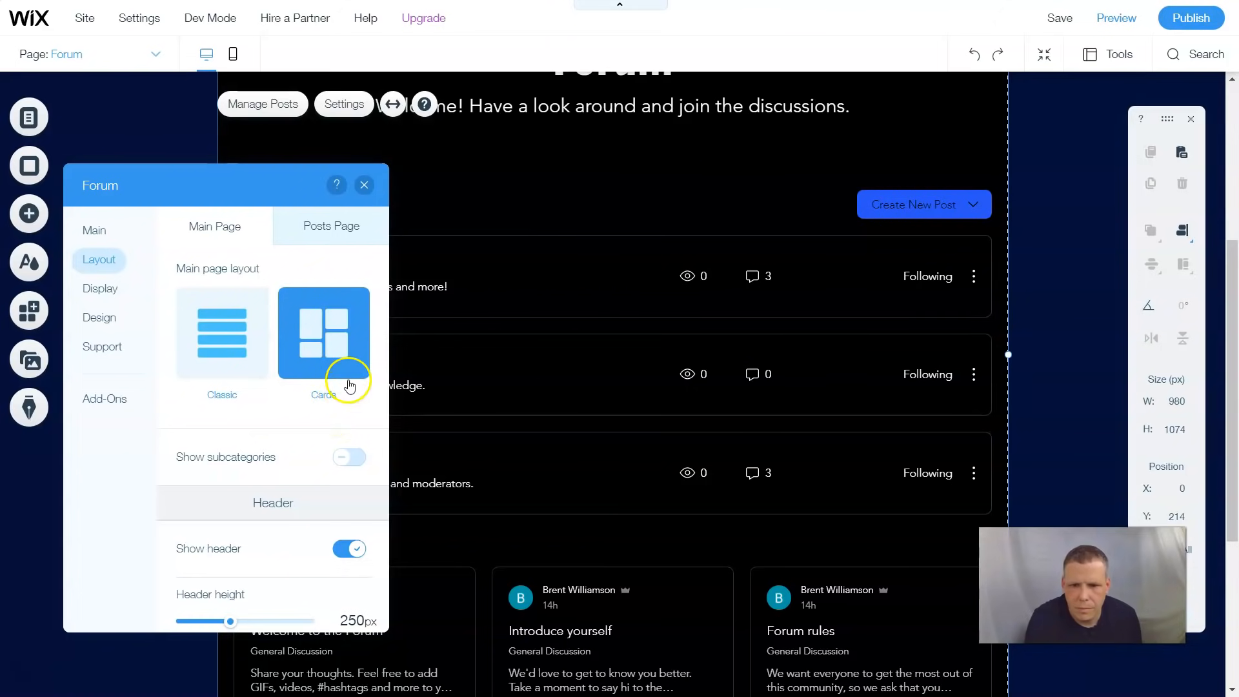
pyautogui.scroll(-1, 348, 387)
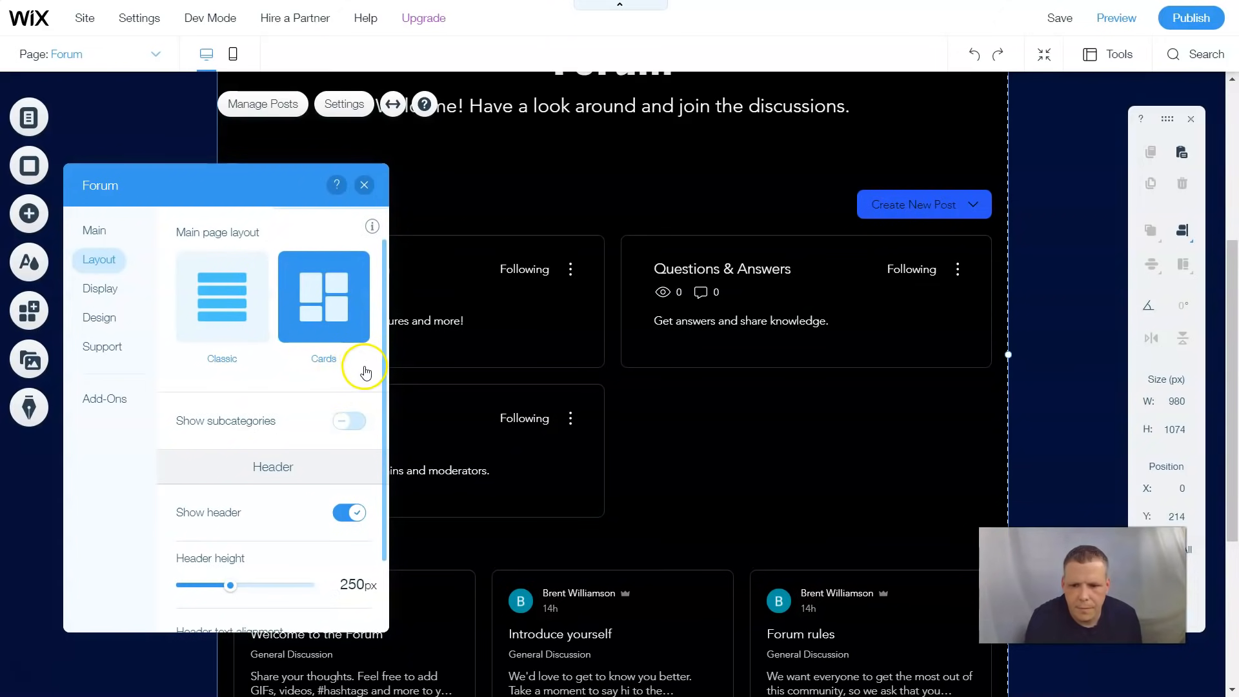
pyautogui.scroll(-2, 342, 307)
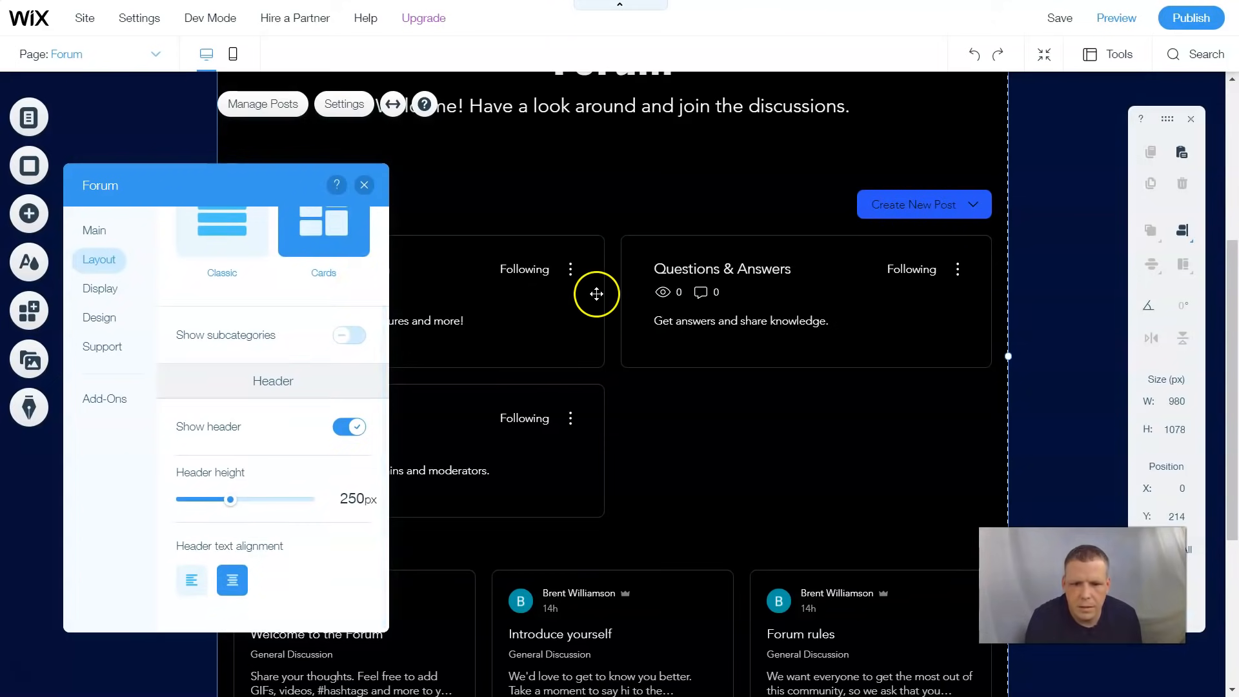
pyautogui.scroll(1, 603, 407)
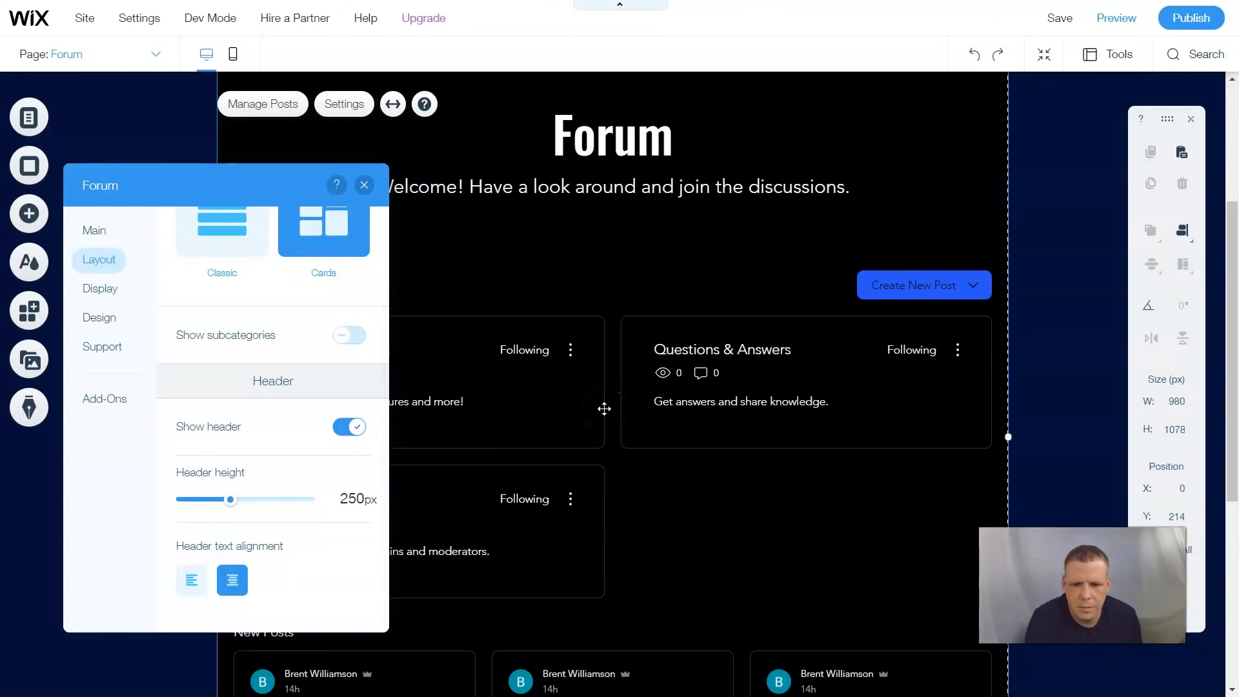
pyautogui.click(221, 240)
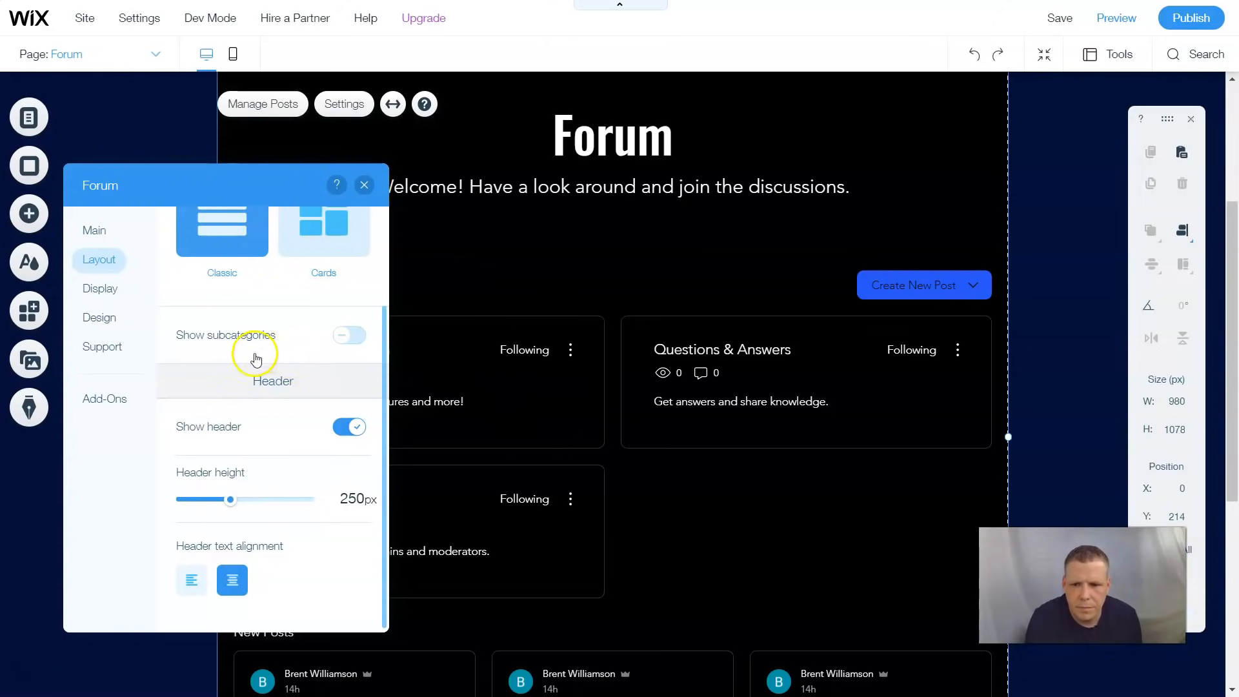
# Step: Show subcategories on the forum's main page and set the header height to 150 px, with the header shown
pyautogui.click(360, 340)
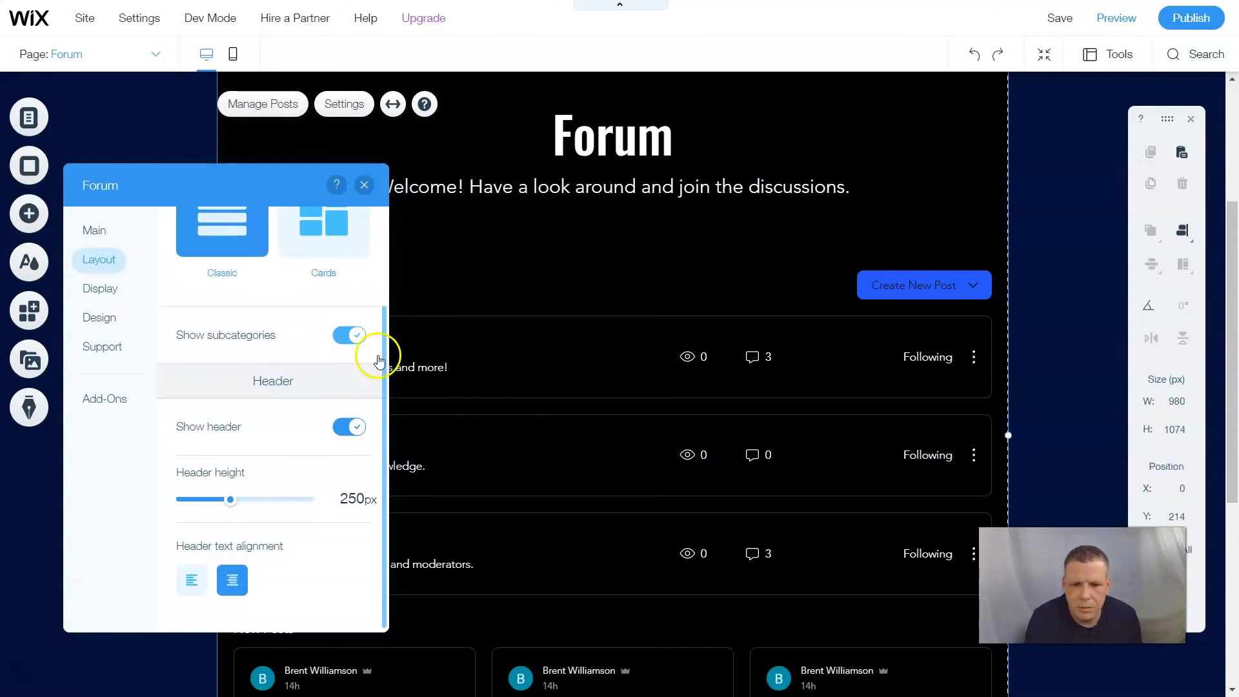
pyautogui.click(348, 427)
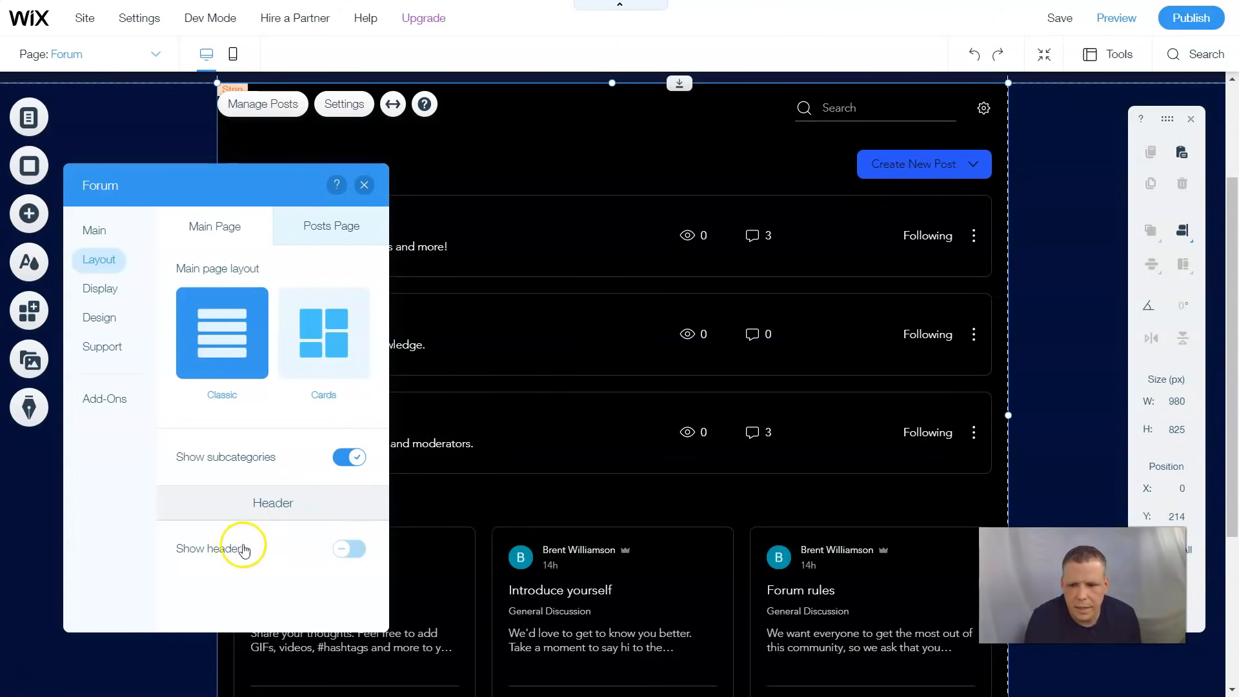
pyautogui.click(352, 549)
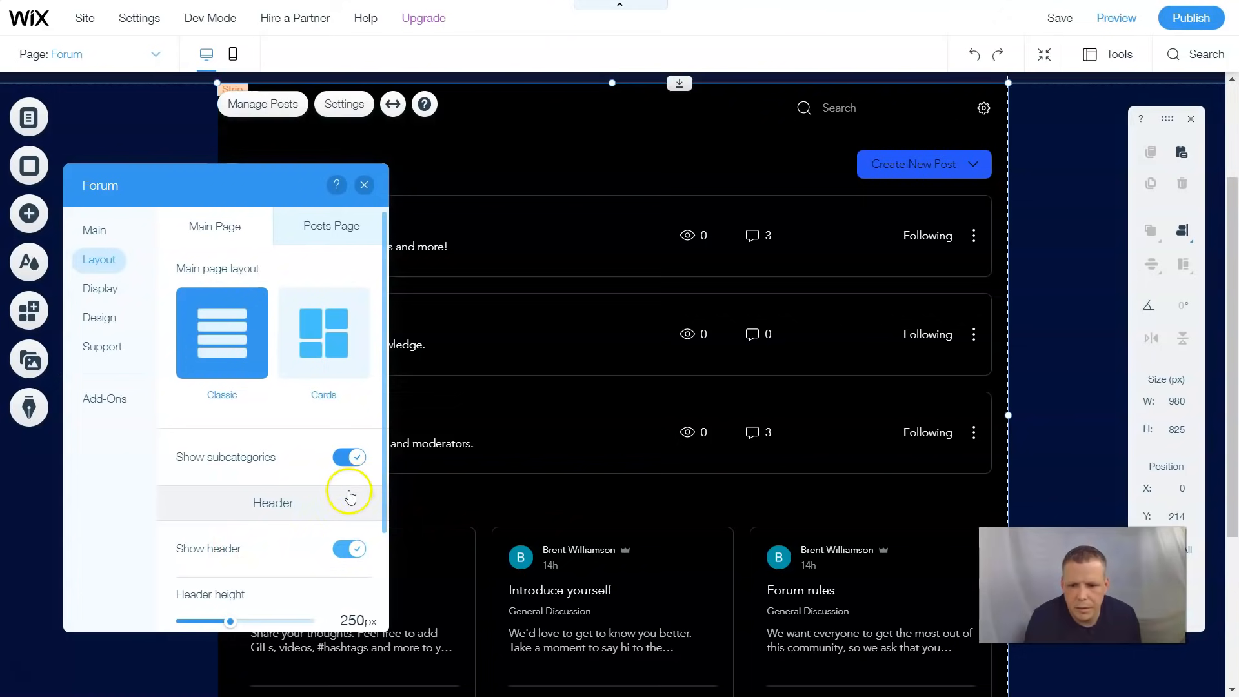
pyautogui.click(199, 622)
pyautogui.scroll(-2, 193, 629)
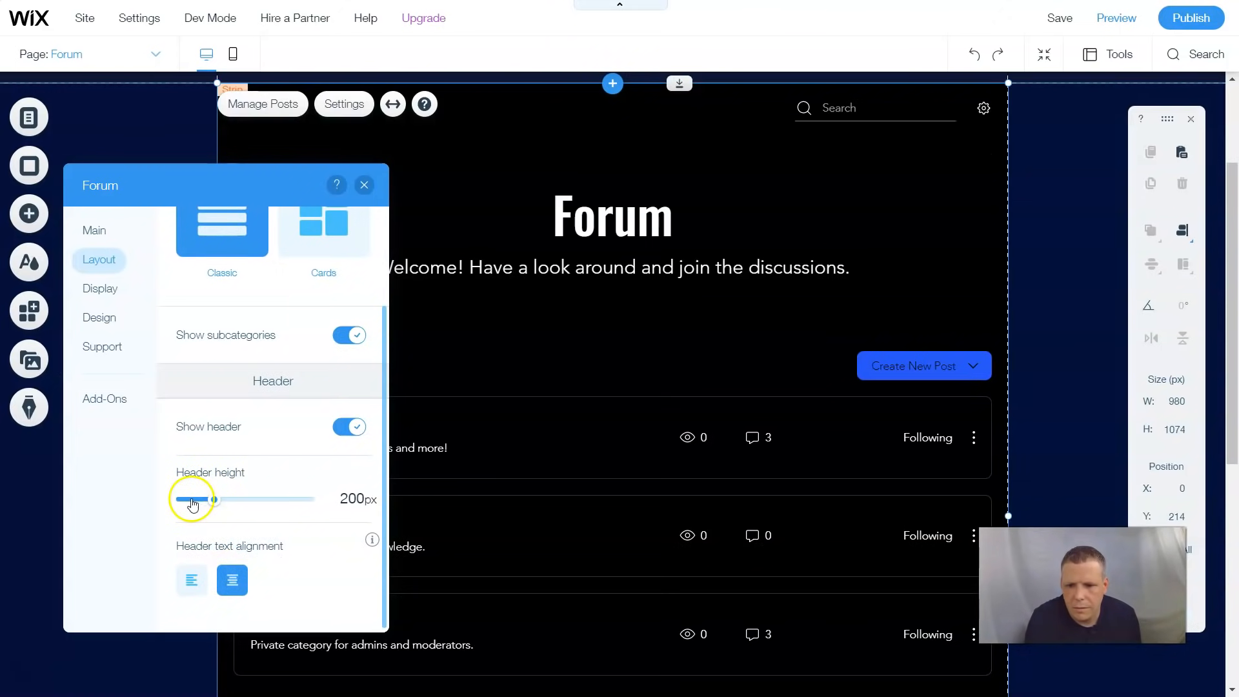
pyautogui.click(191, 502)
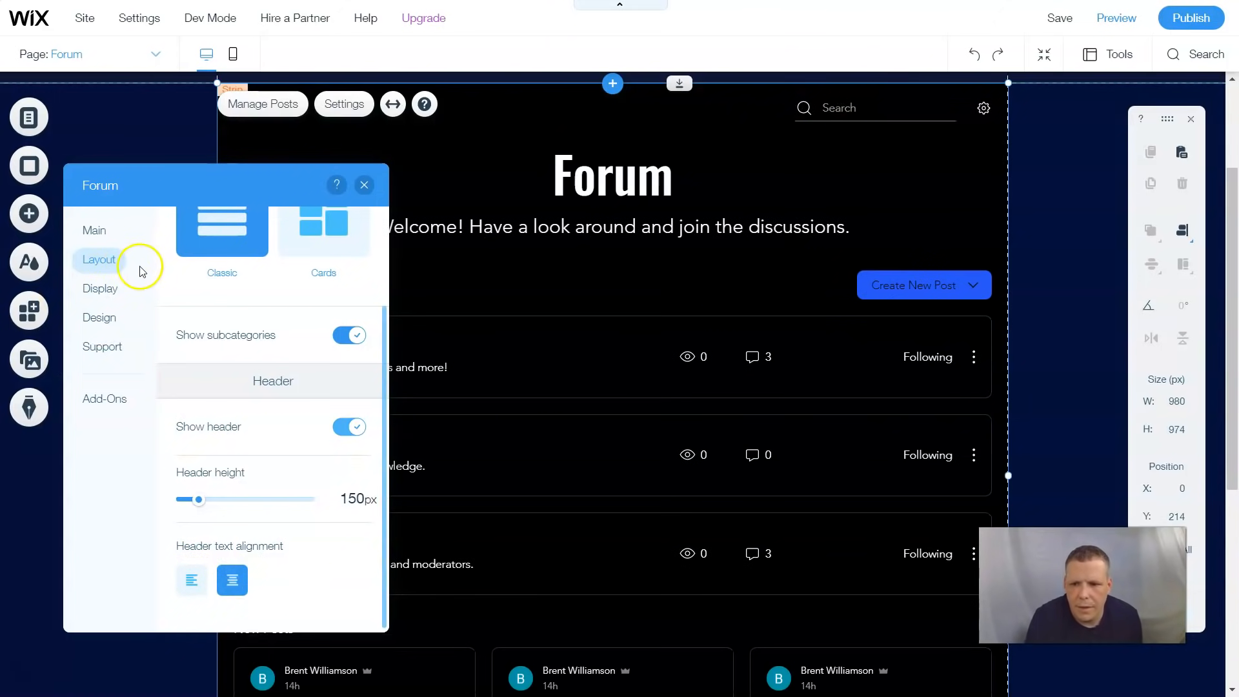
# Step: Try displaying the forum's main page as a list of posts and return to the list of categories
pyautogui.click(97, 291)
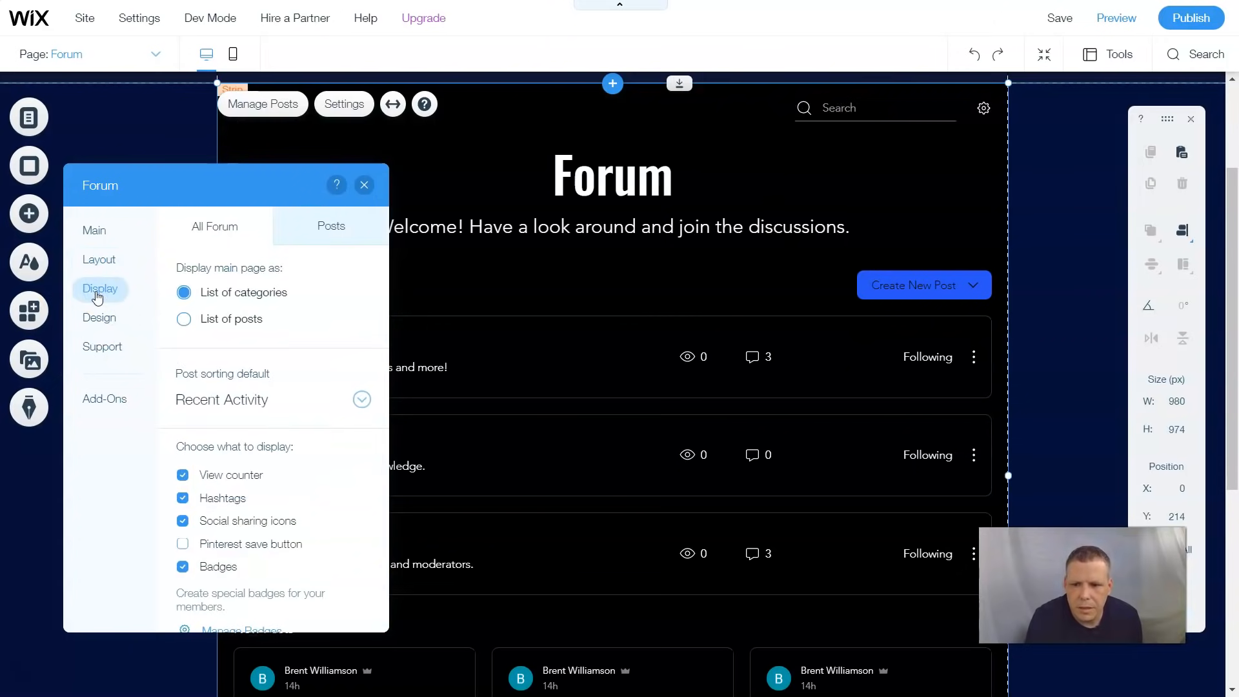
pyautogui.click(214, 320)
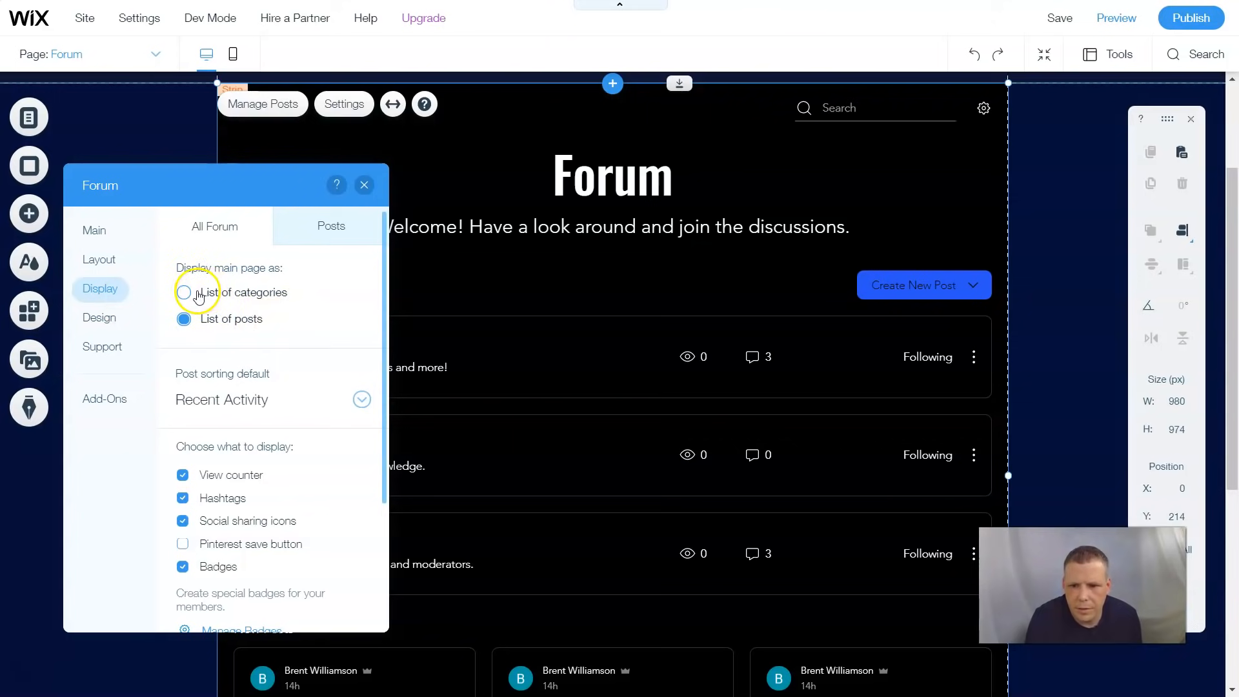
pyautogui.click(235, 228)
pyautogui.click(233, 228)
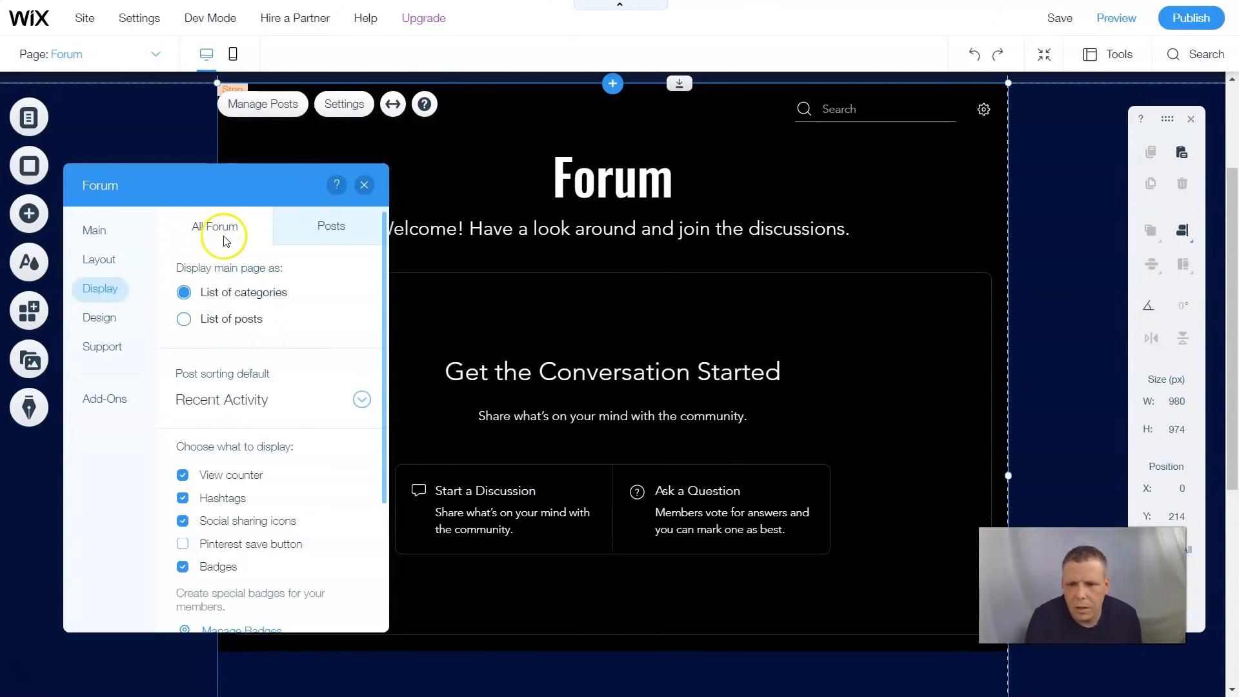
# Step: Enable the HTML option in the display settings for forum posts
pyautogui.click(328, 236)
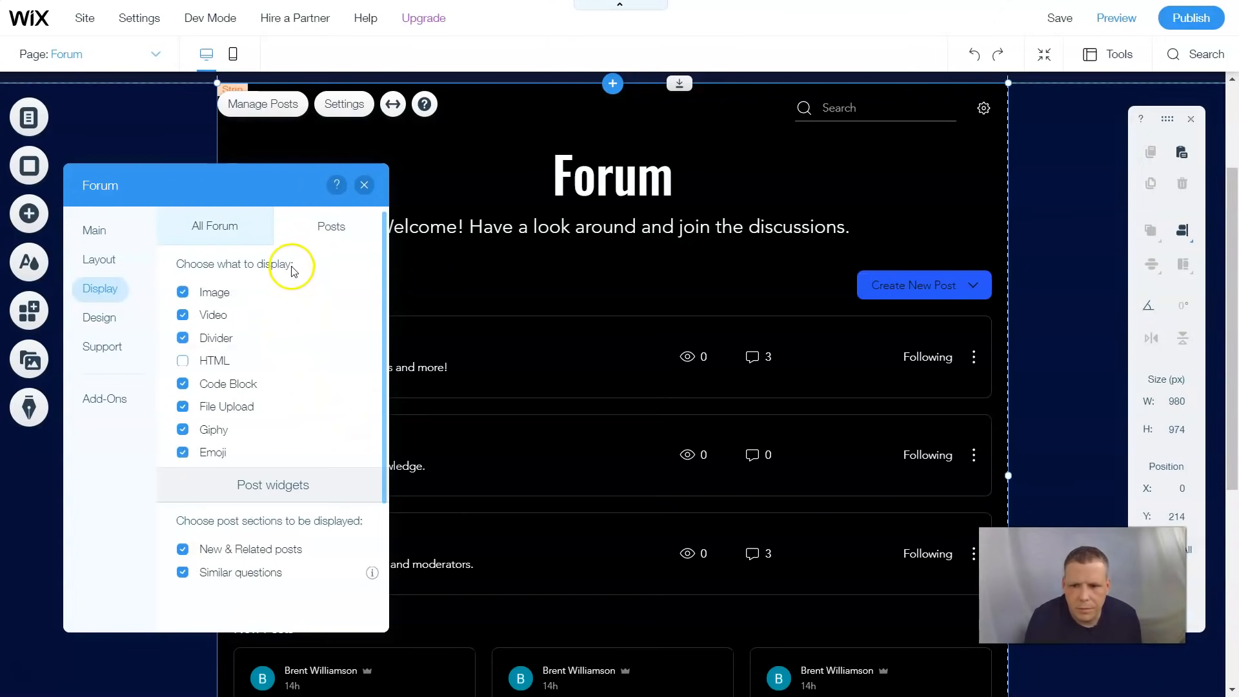
pyautogui.click(183, 362)
pyautogui.click(315, 226)
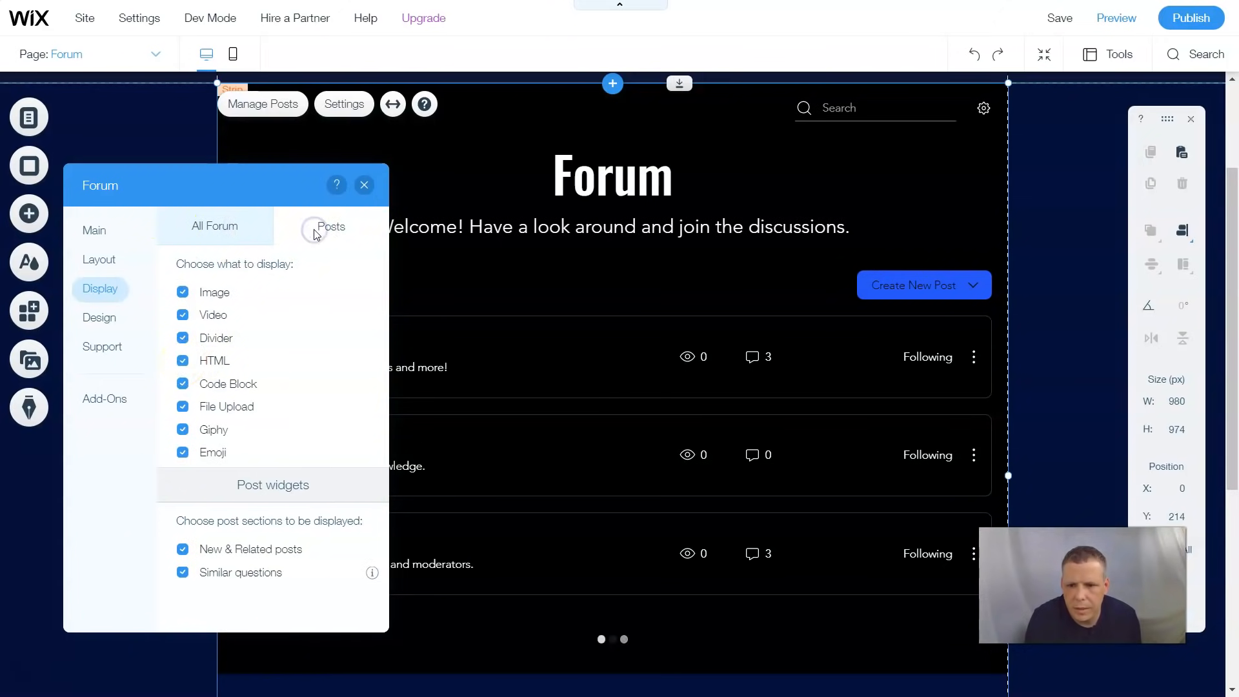
# Step: Set the forum's default post sorting to Most Viewed and enable the Pinterest save button
pyautogui.click(219, 237)
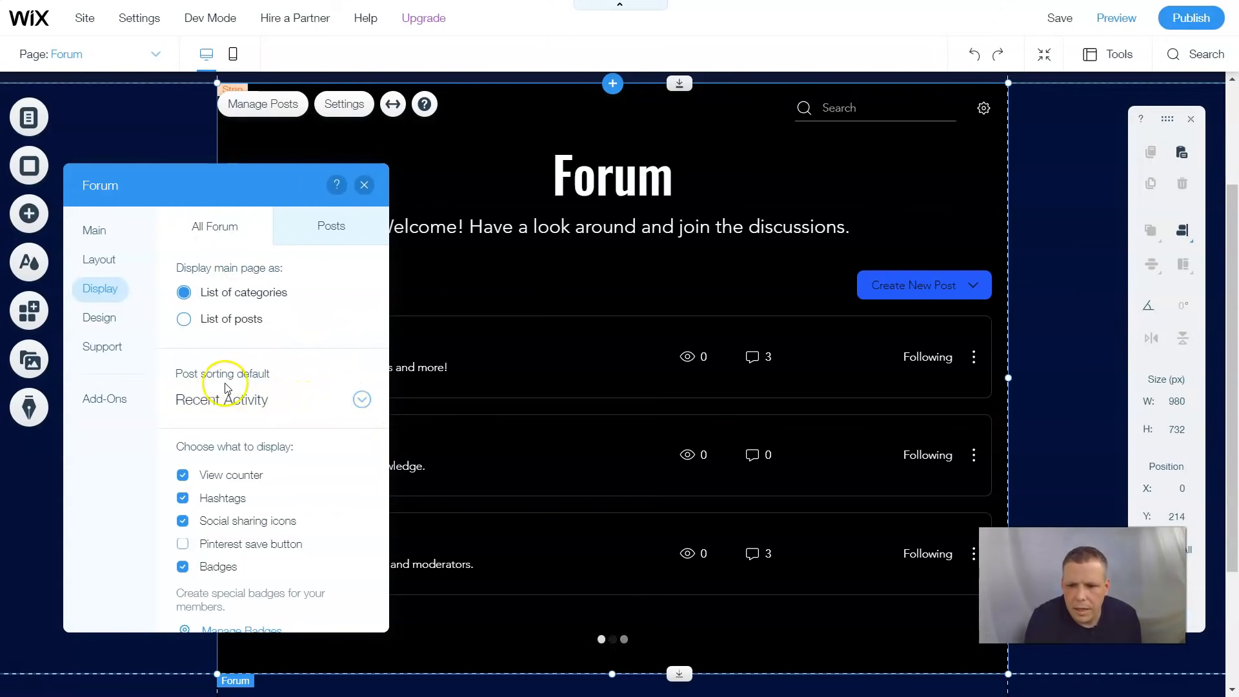
pyautogui.click(361, 400)
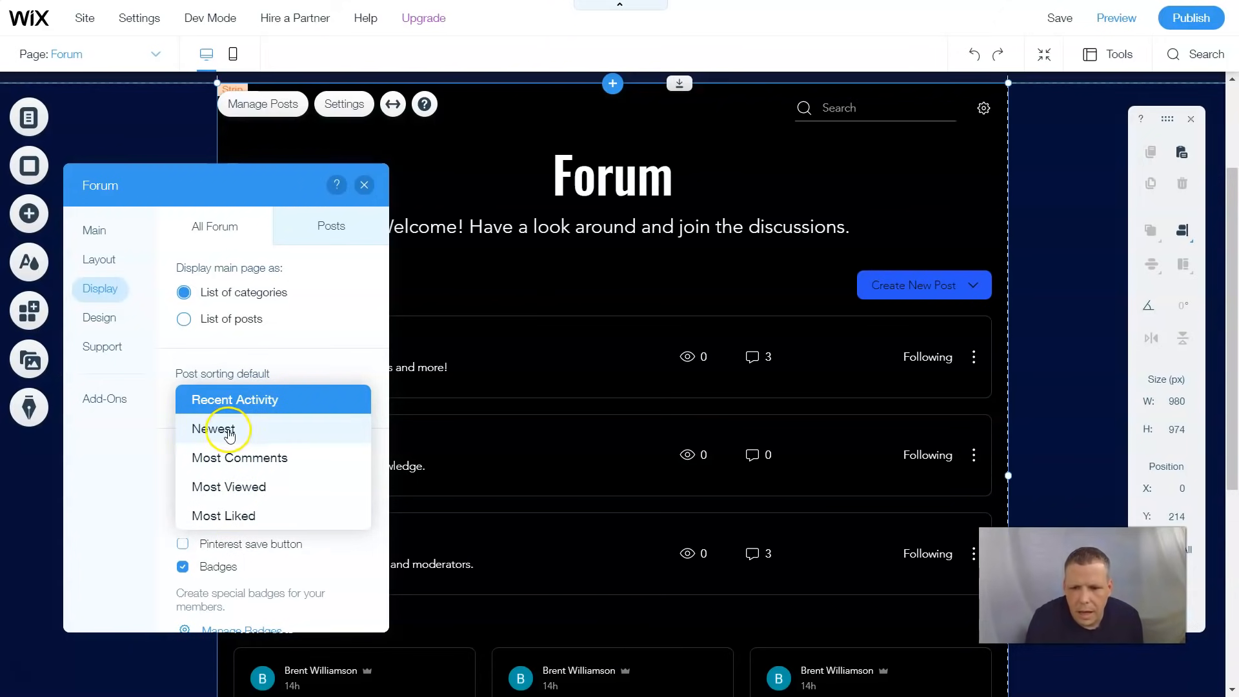
pyautogui.click(244, 487)
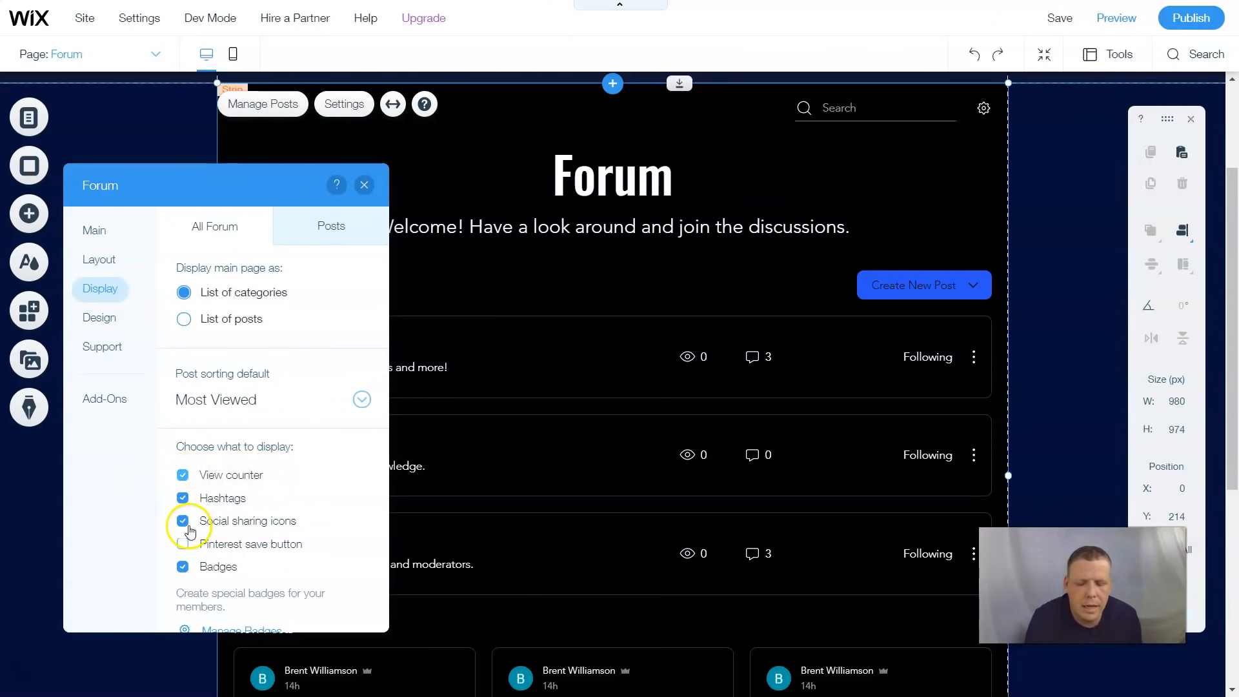
pyautogui.scroll(-1, 188, 535)
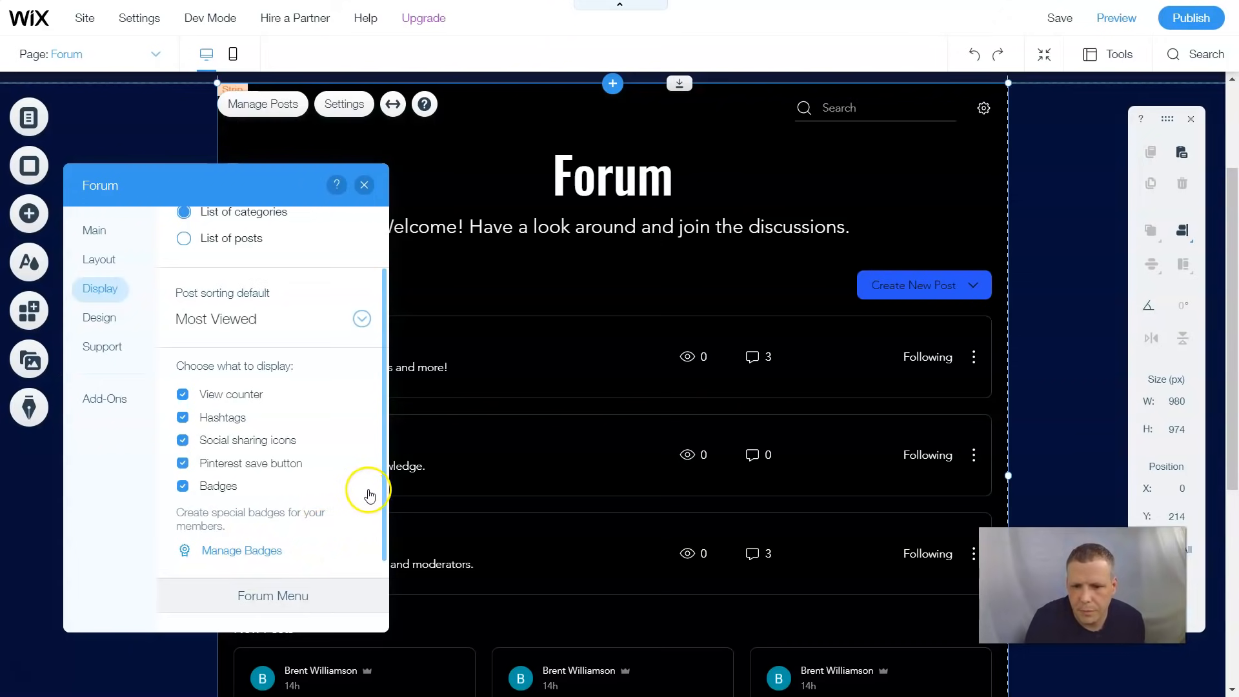
# Step: Enable login from the forum menu, limit membership to people I approve, and show existing member login first
pyautogui.scroll(-2, 386, 491)
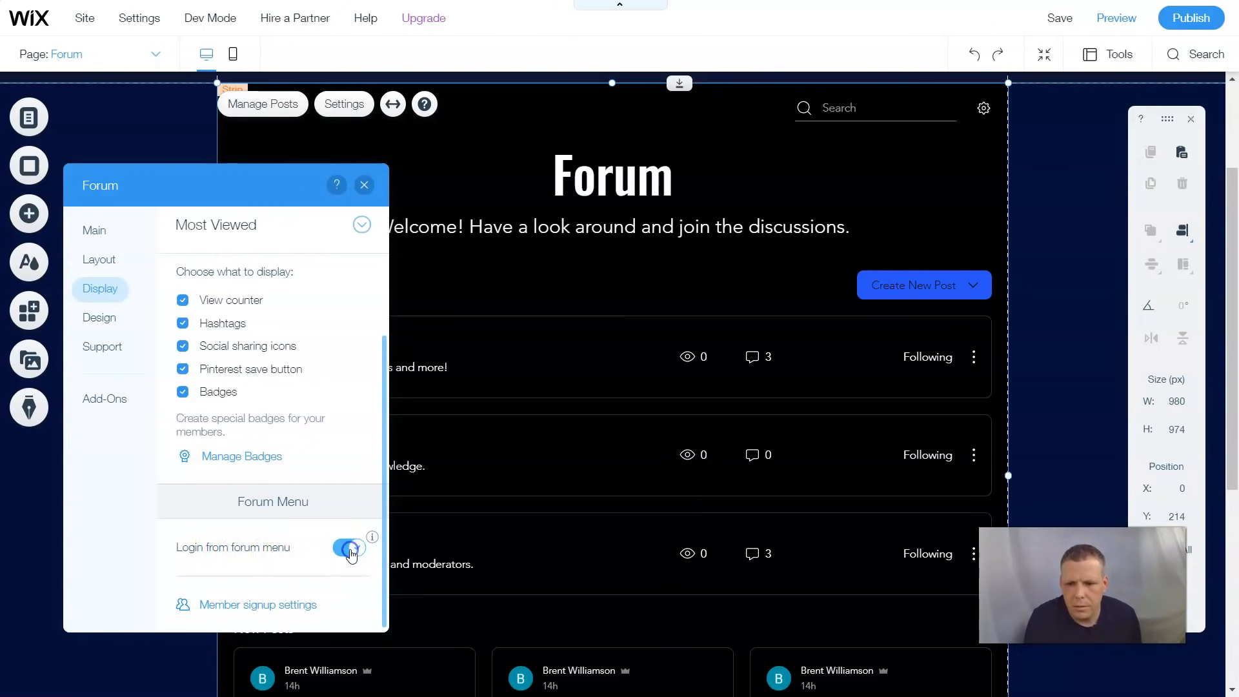
pyautogui.click(297, 600)
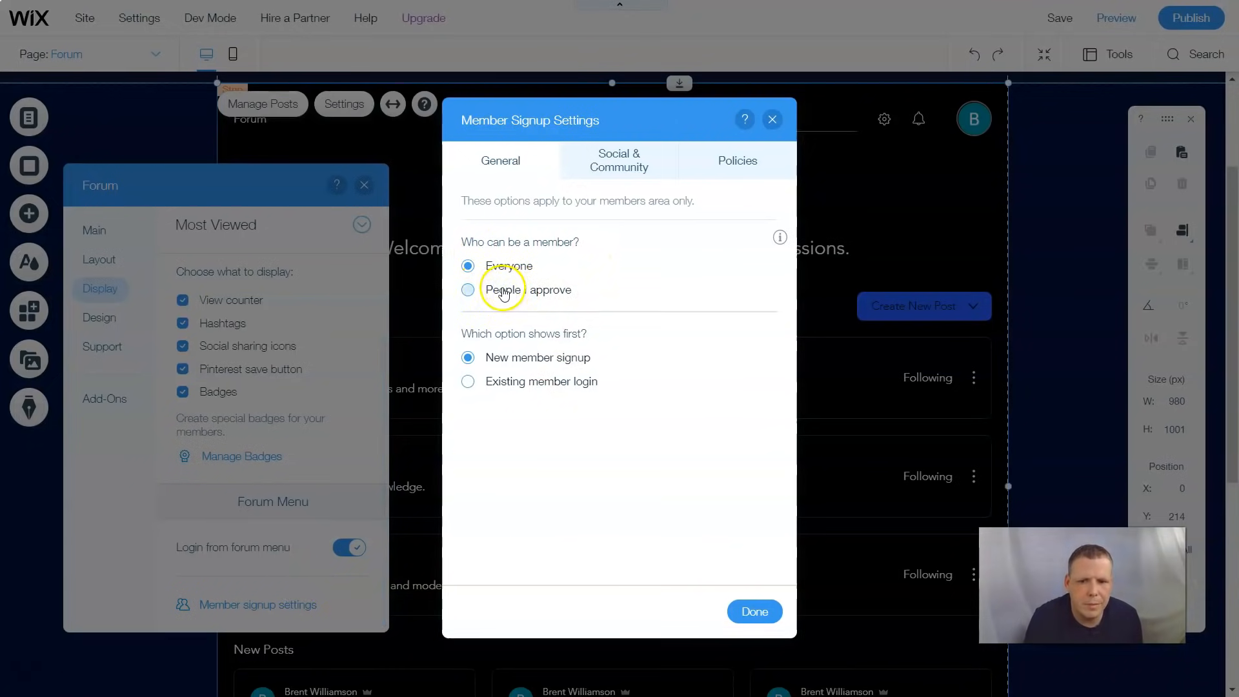
pyautogui.click(476, 291)
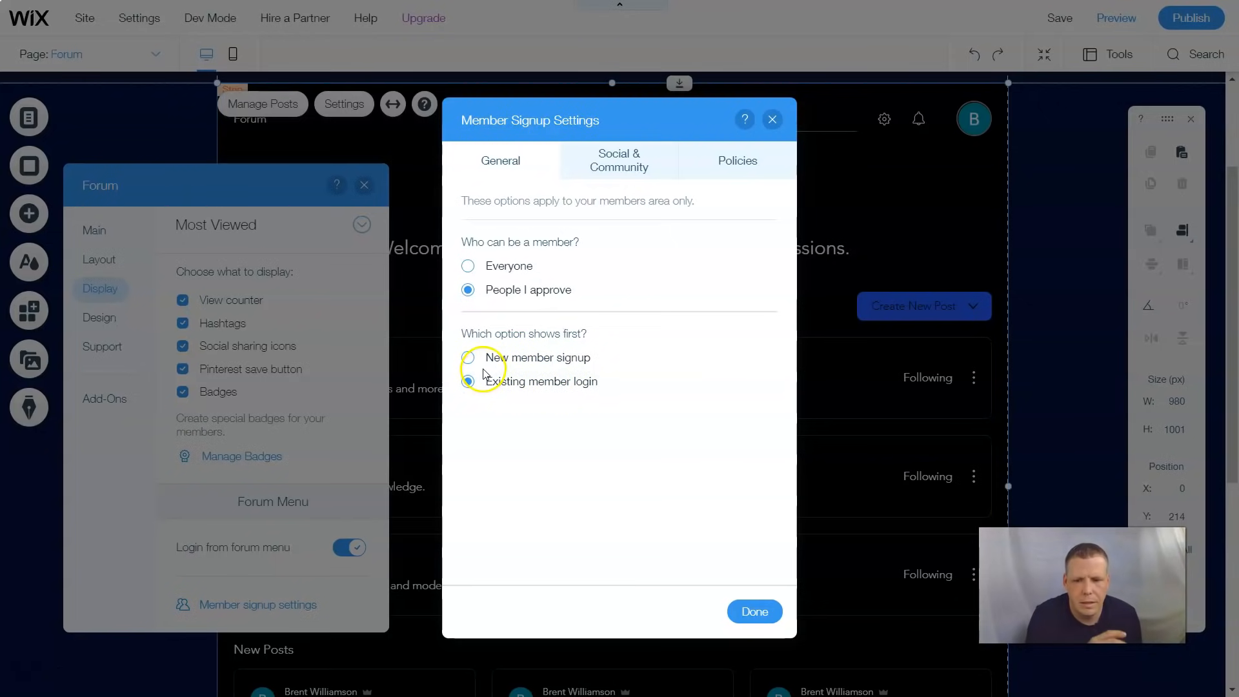
# Step: Enable links to the Terms of Use, Privacy Policy and Code of Conduct in the member signup policies, and finish the signup settings
pyautogui.click(626, 167)
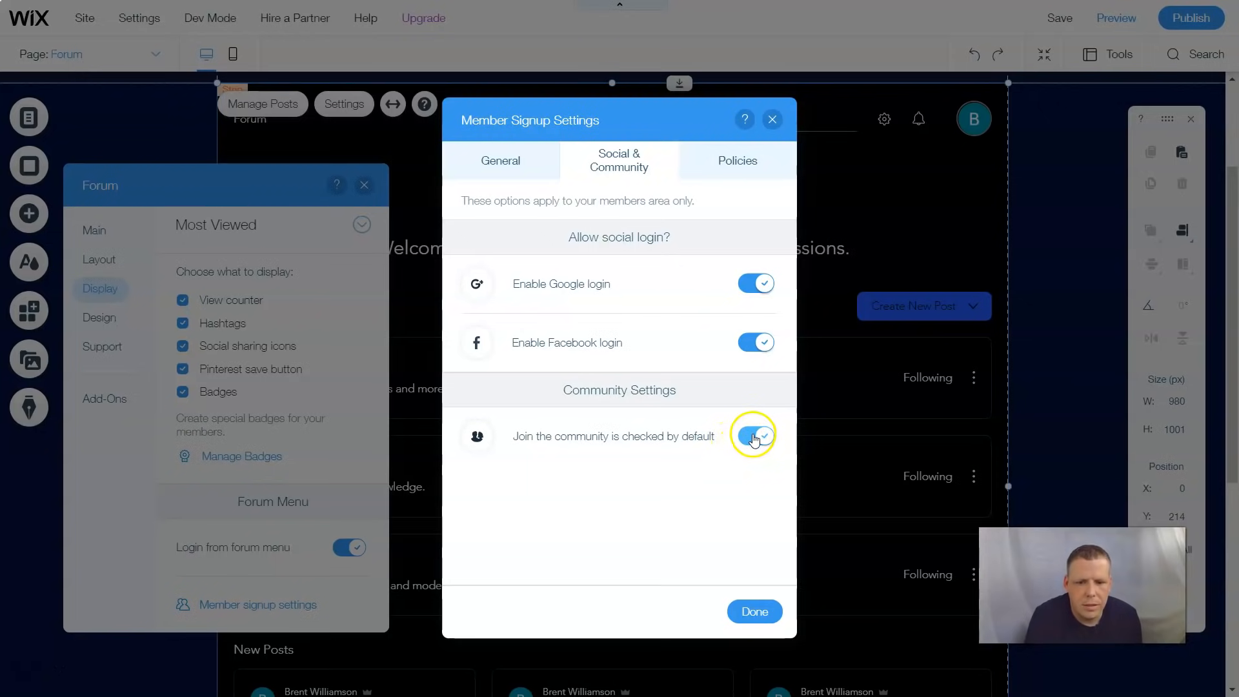
pyautogui.click(736, 165)
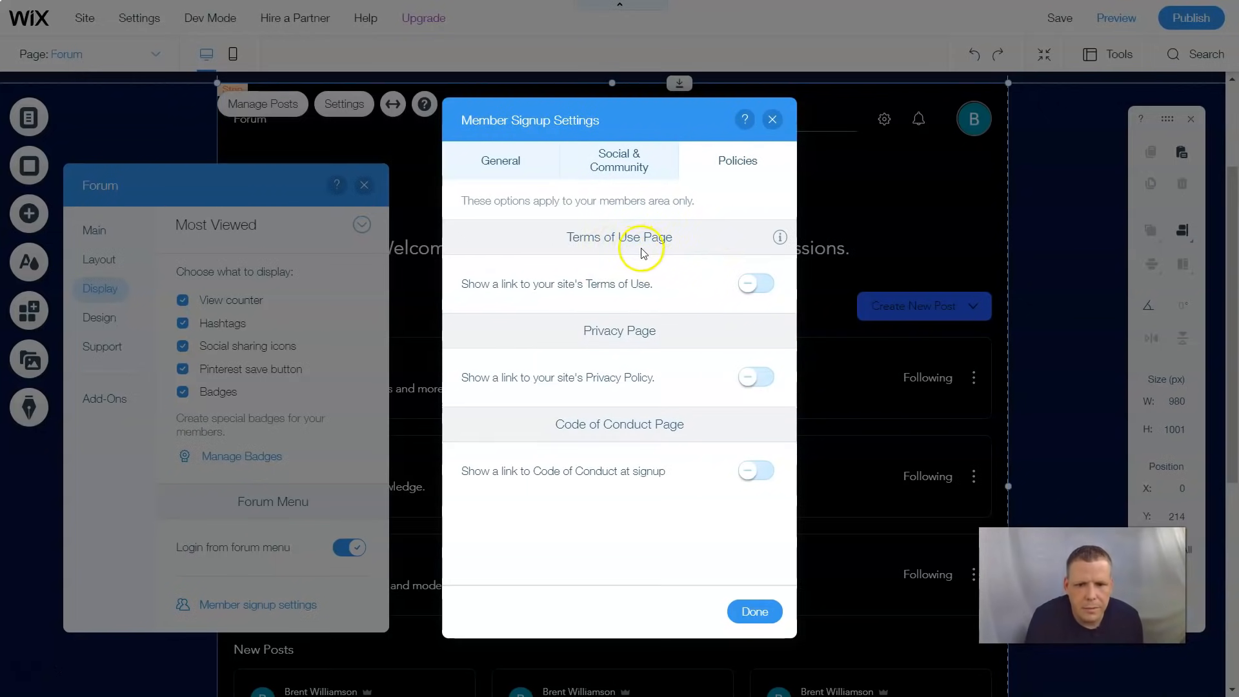
pyautogui.click(742, 284)
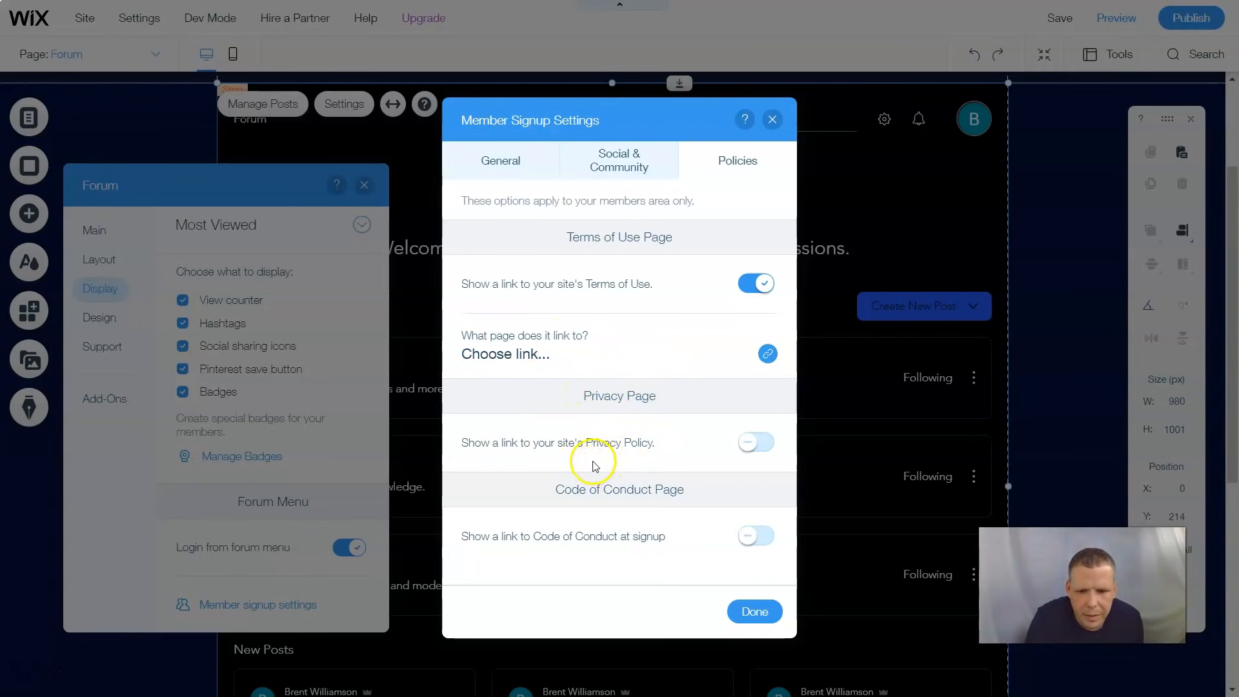
pyautogui.click(749, 445)
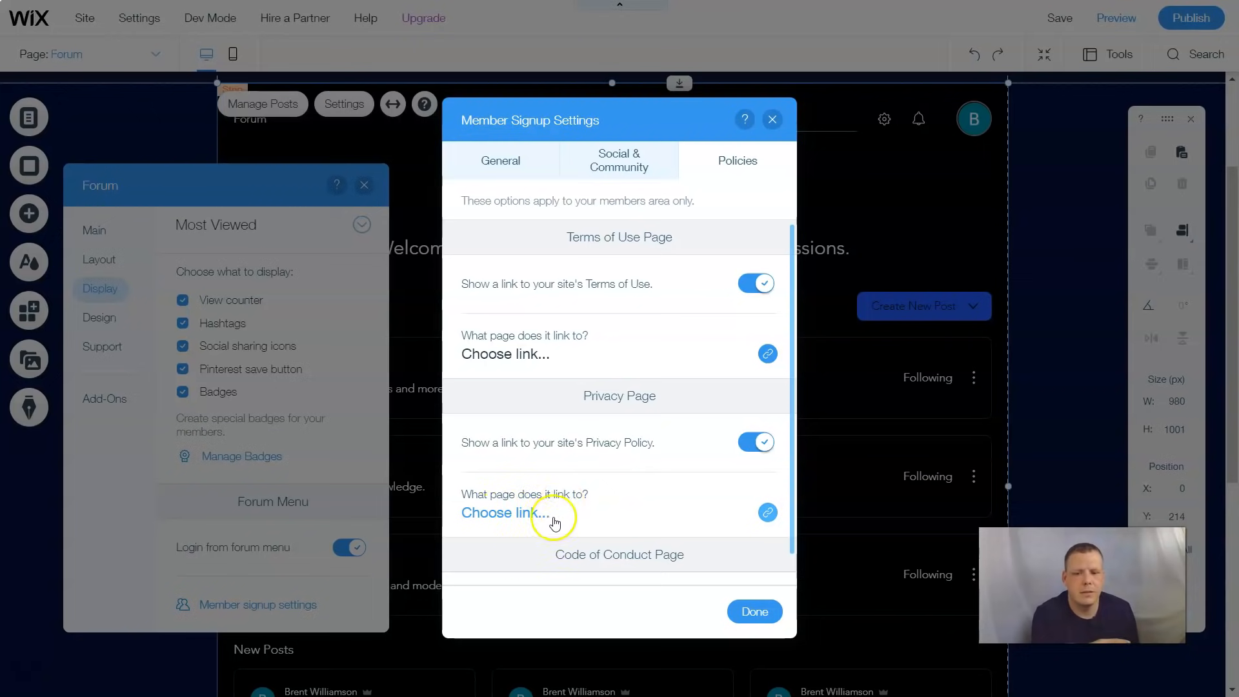
pyautogui.scroll(-1, 601, 504)
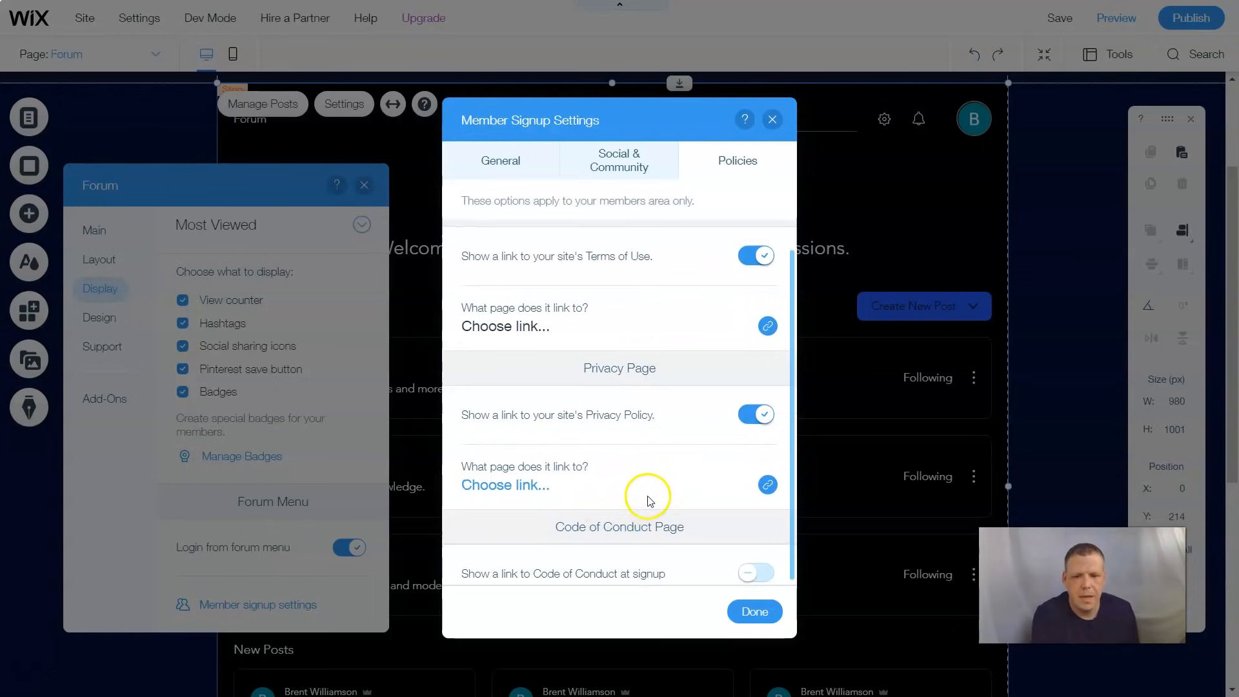
pyautogui.click(755, 573)
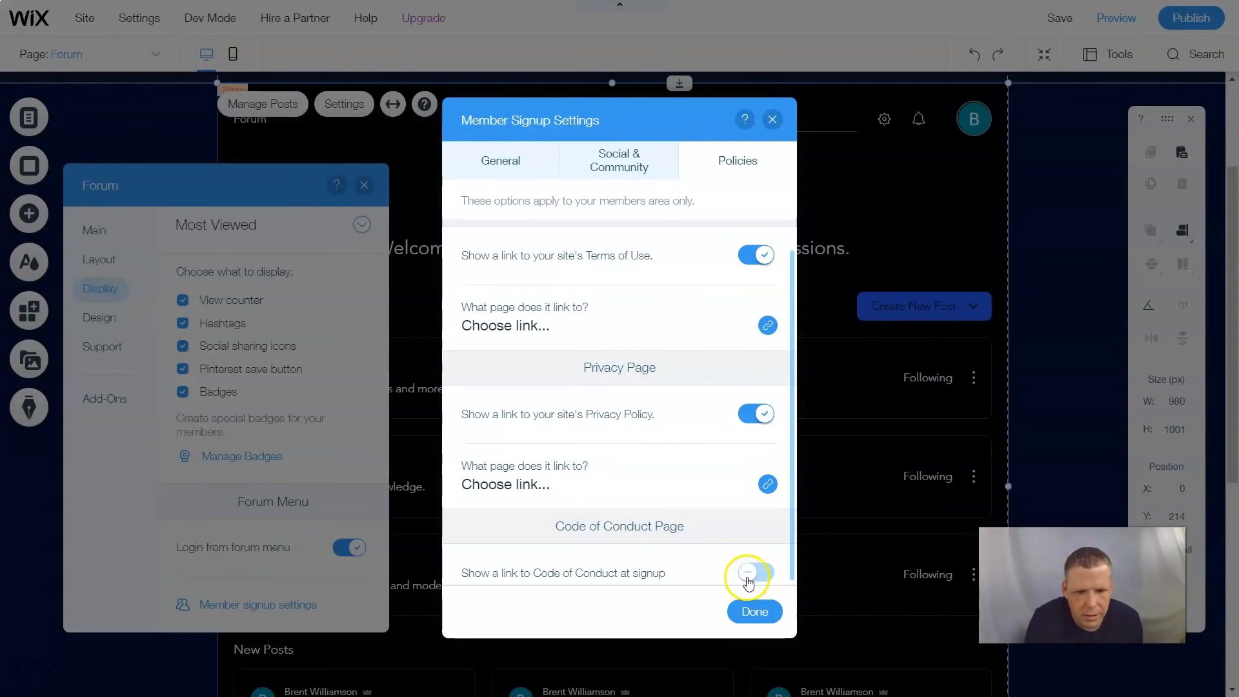
pyautogui.scroll(-3, 697, 460)
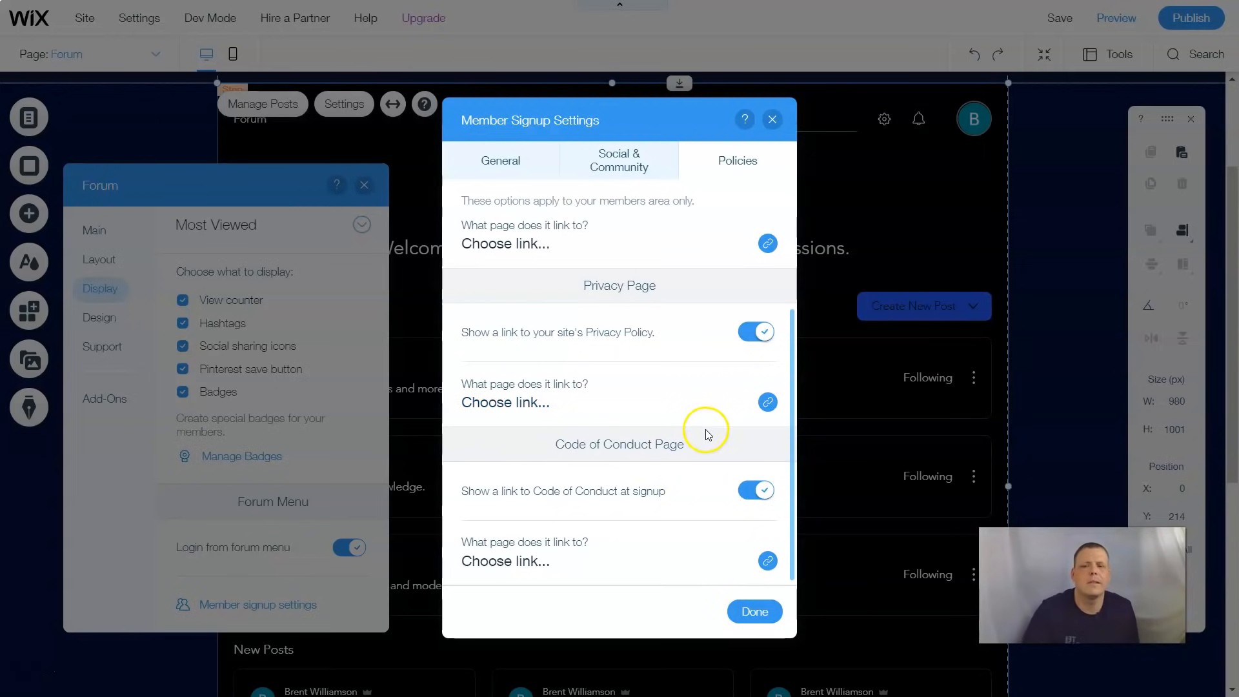
pyautogui.scroll(1, 705, 435)
pyautogui.scroll(-1, 705, 436)
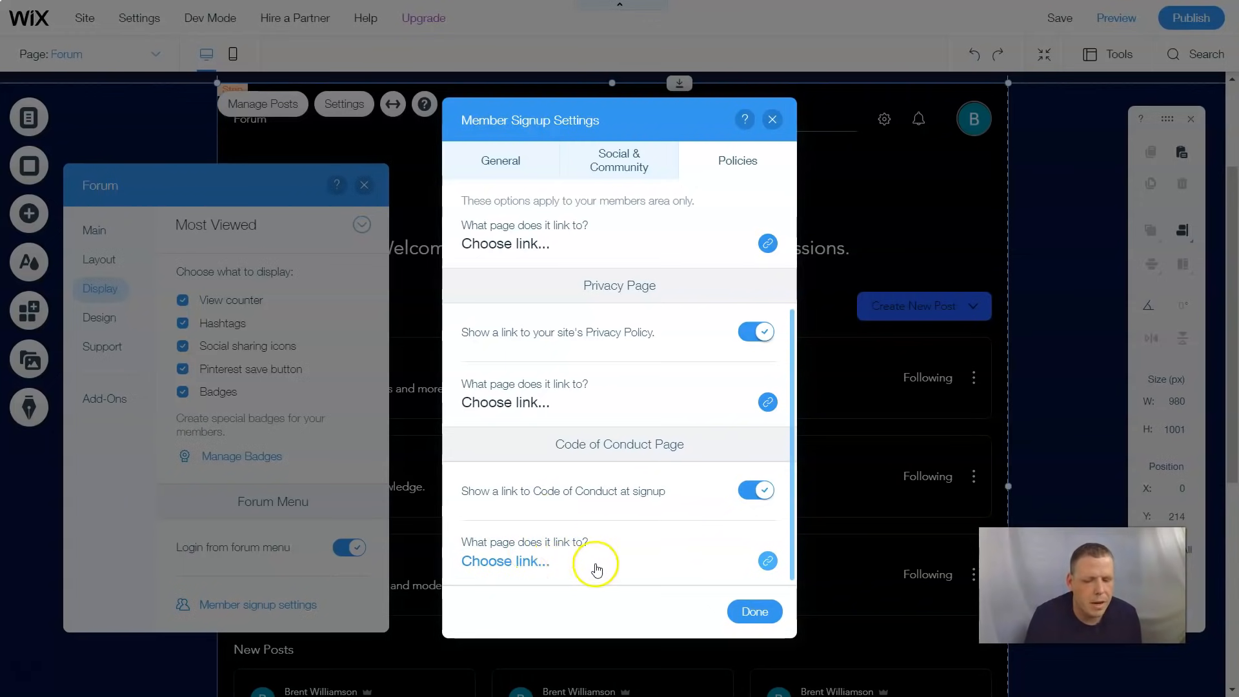
pyautogui.click(751, 614)
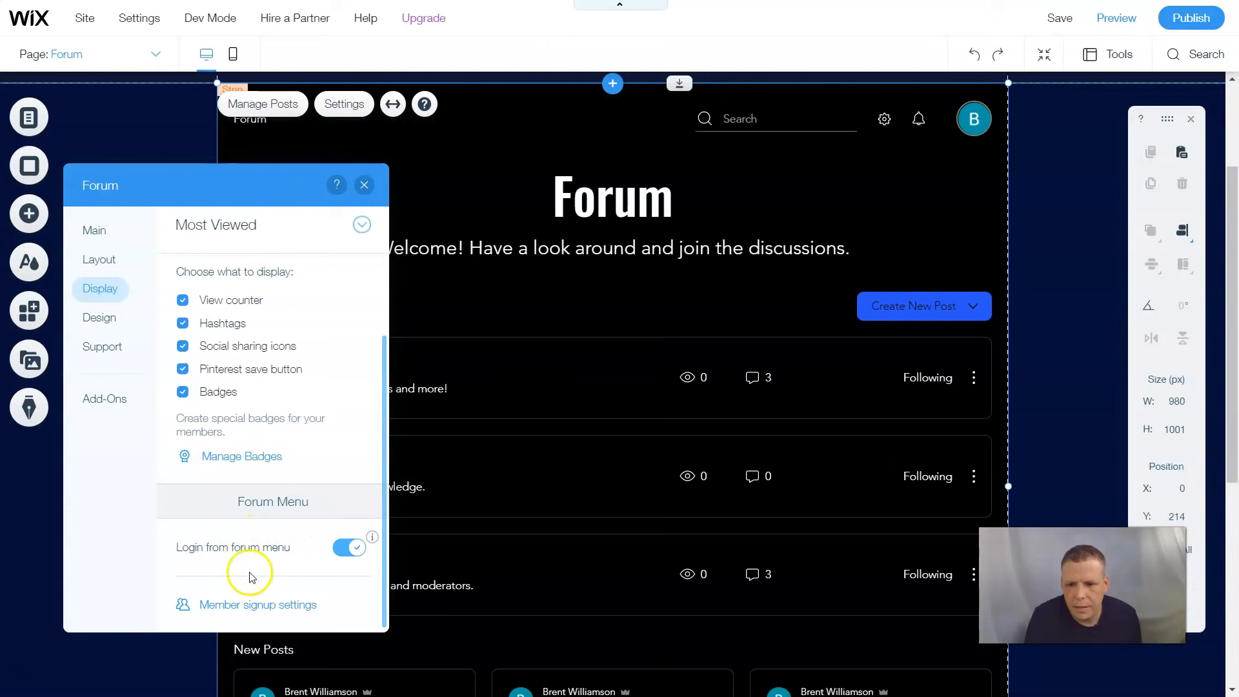
# Step: Set the forum navigation menu's background to 41% opacity in the bright blue theme color #05B9F2
pyautogui.click(103, 322)
pyautogui.click(353, 232)
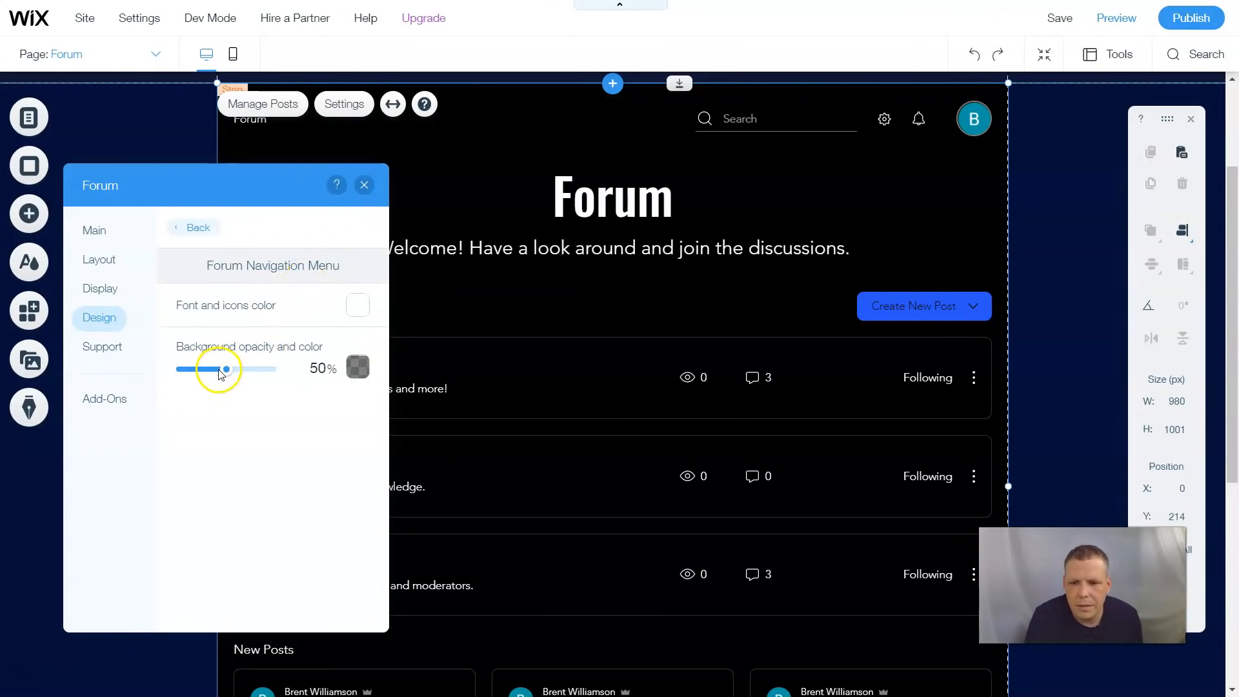
pyautogui.click(359, 367)
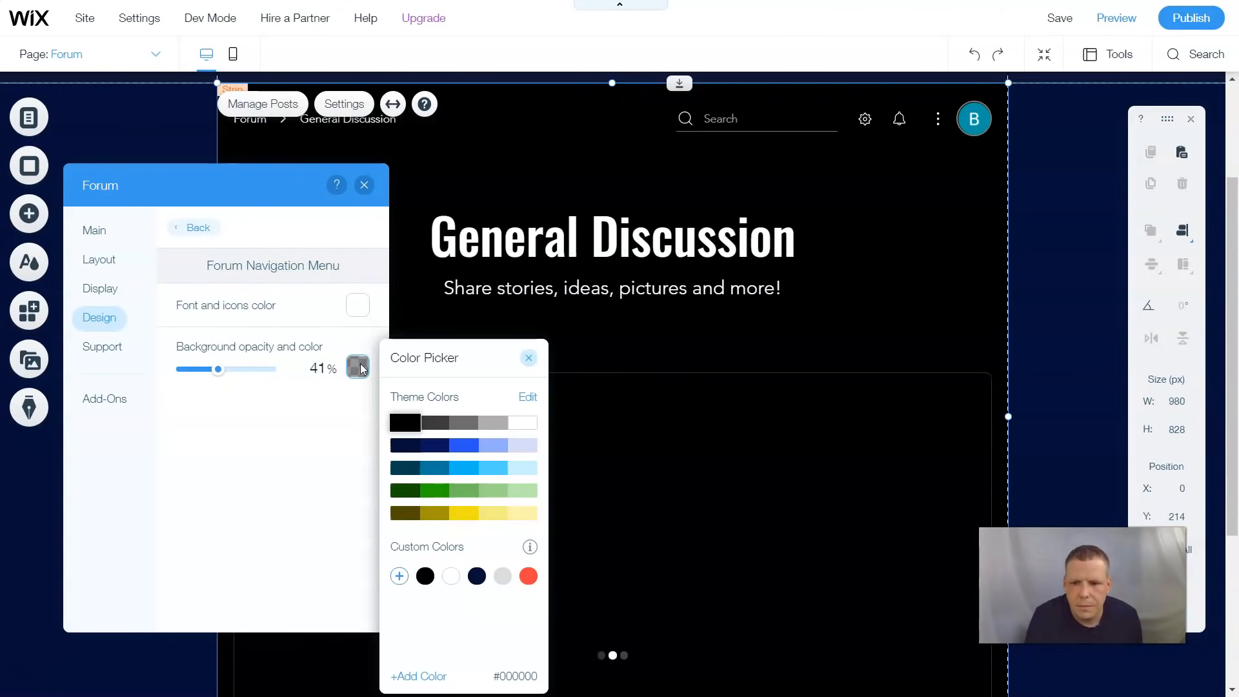
pyautogui.click(436, 448)
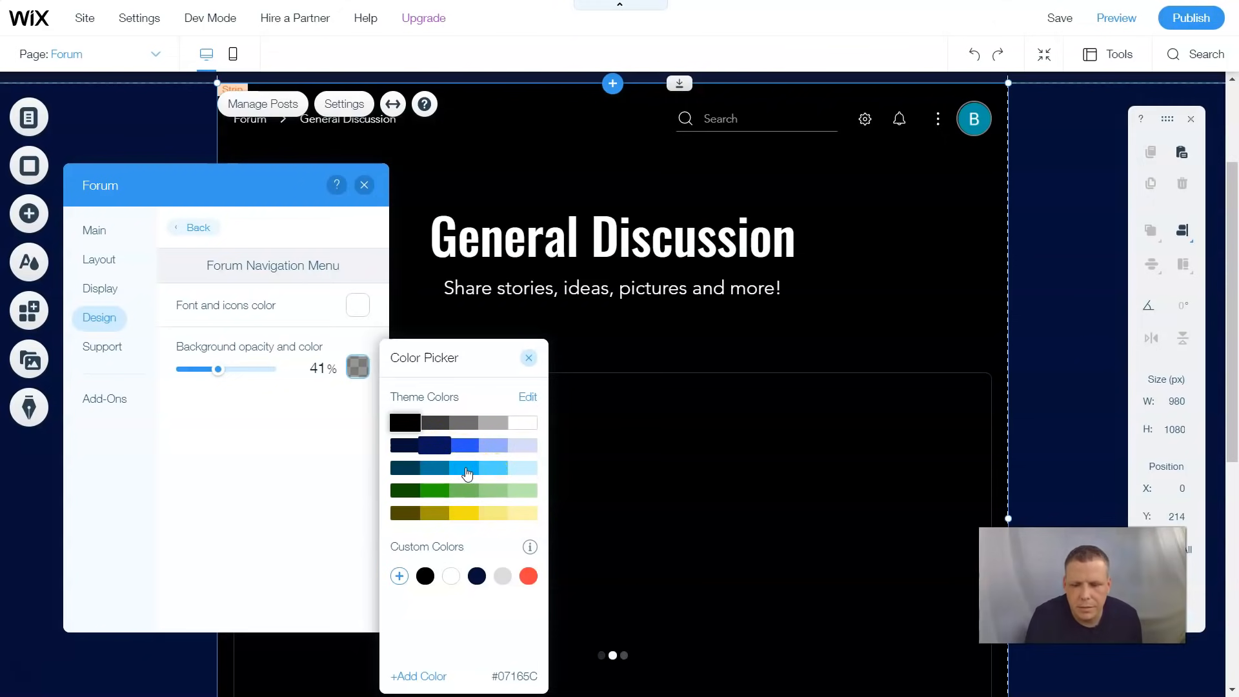
pyautogui.click(464, 469)
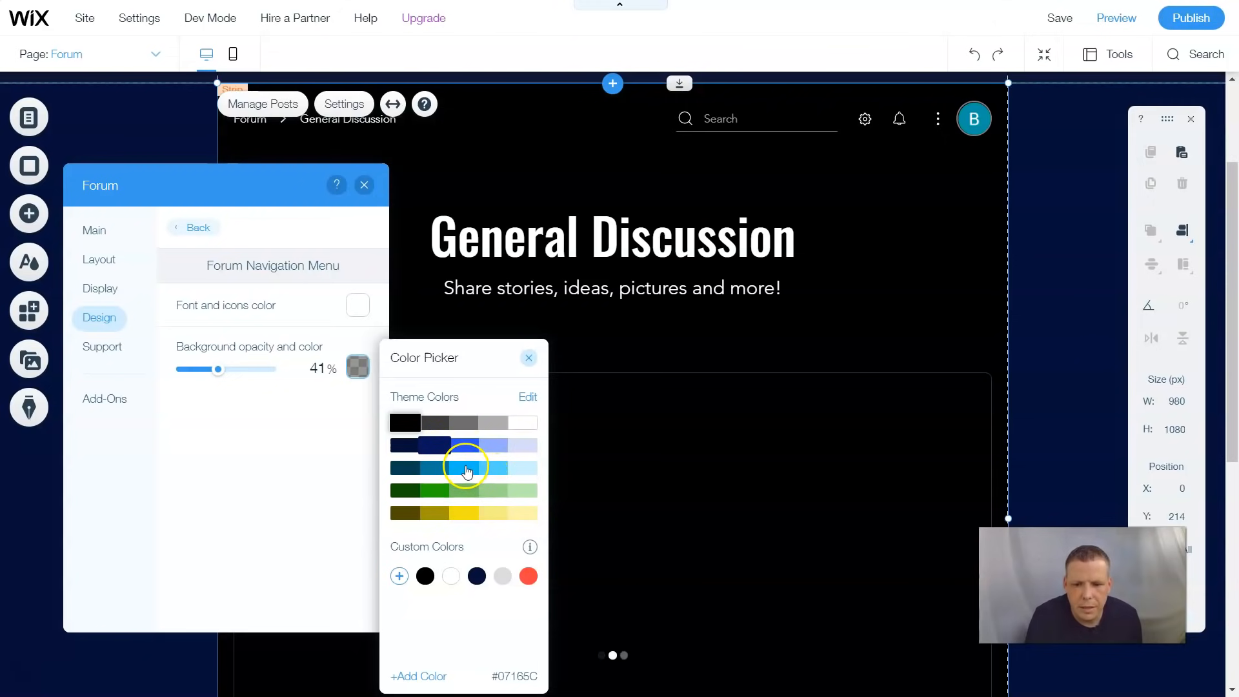
pyautogui.click(463, 469)
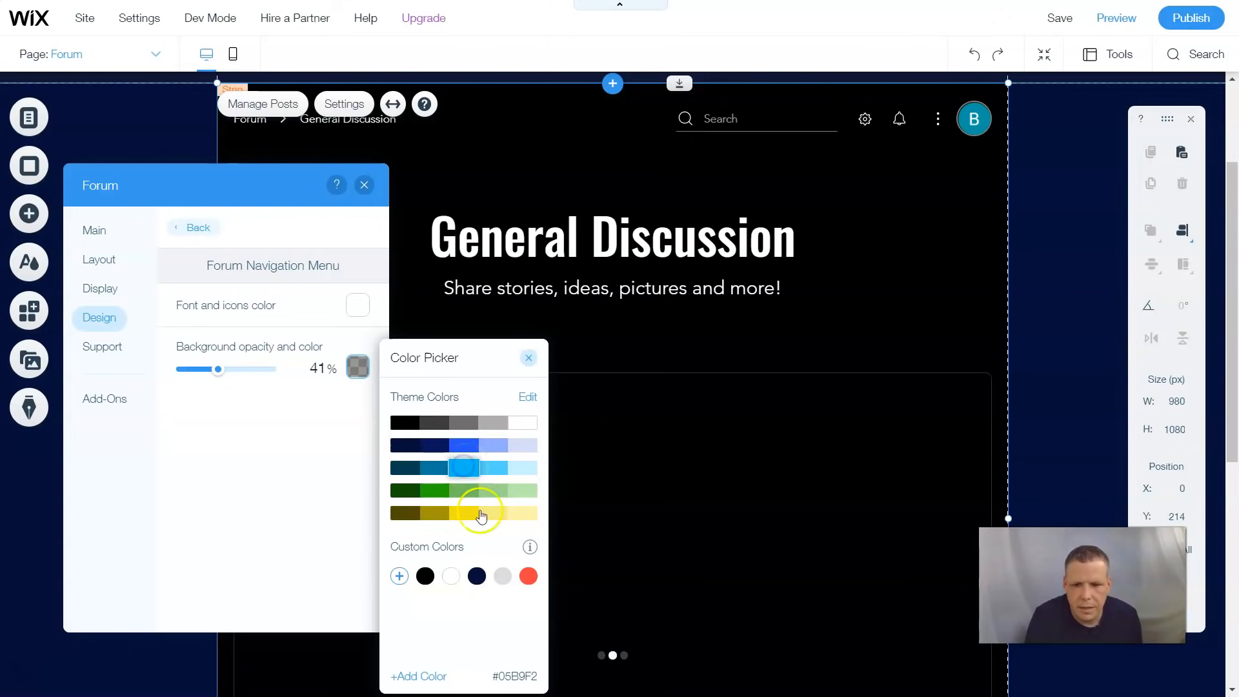
pyautogui.click(455, 473)
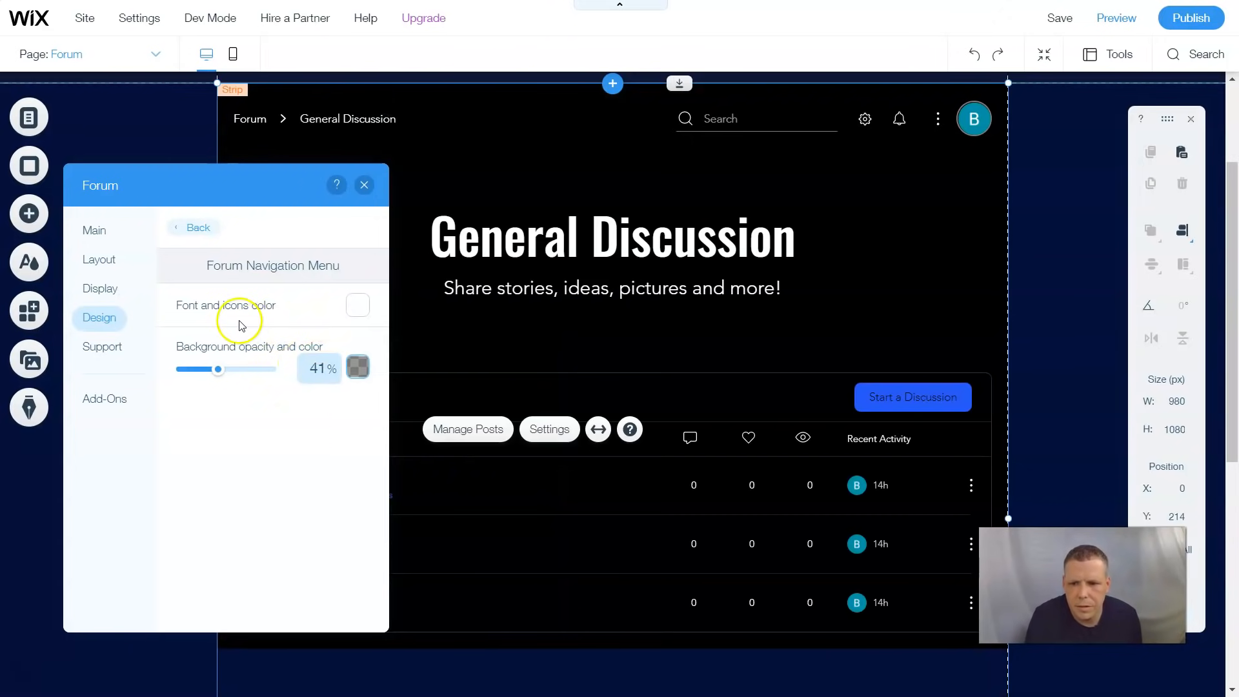
pyautogui.click(363, 185)
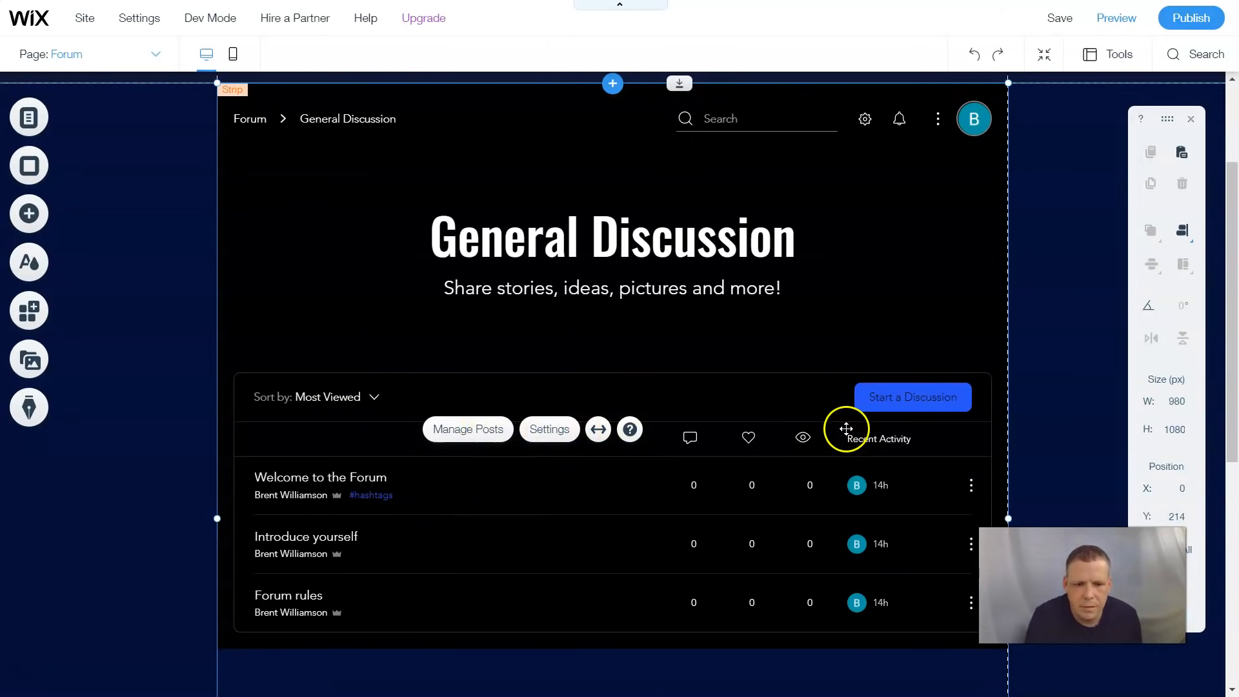
# Step: Change the forum navigation menu's font and icons color to the light gray theme color #ADADAD
pyautogui.doubleClick(883, 403)
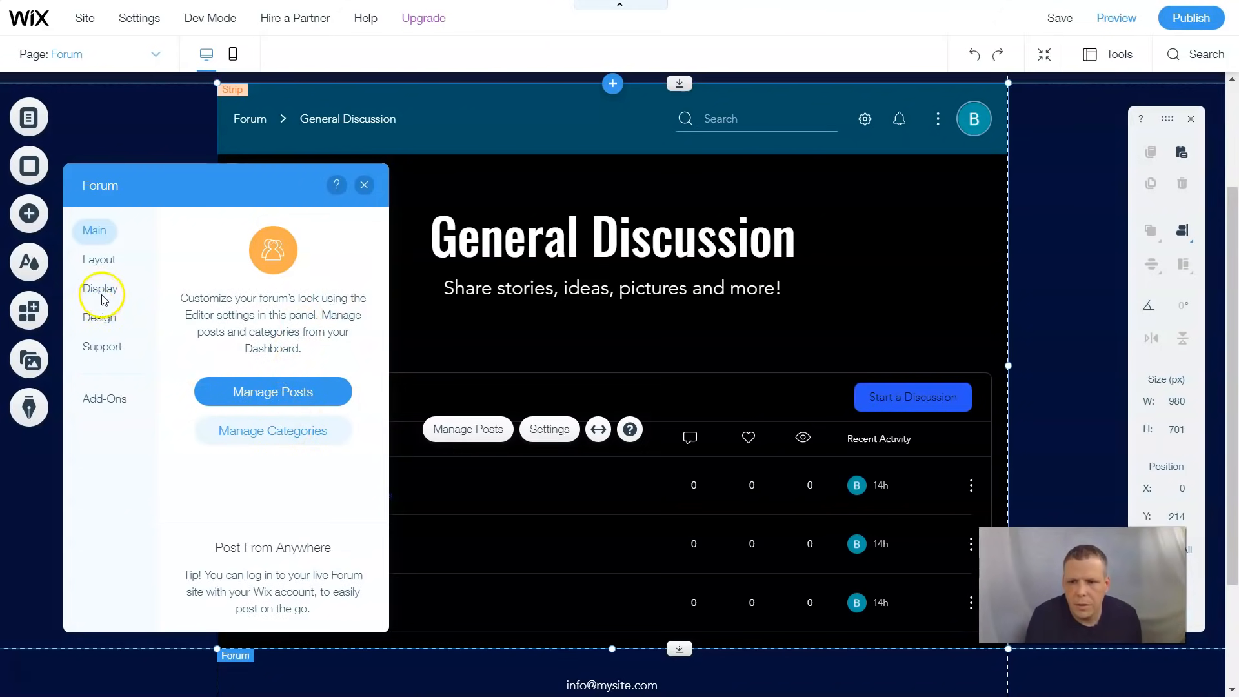
pyautogui.click(100, 318)
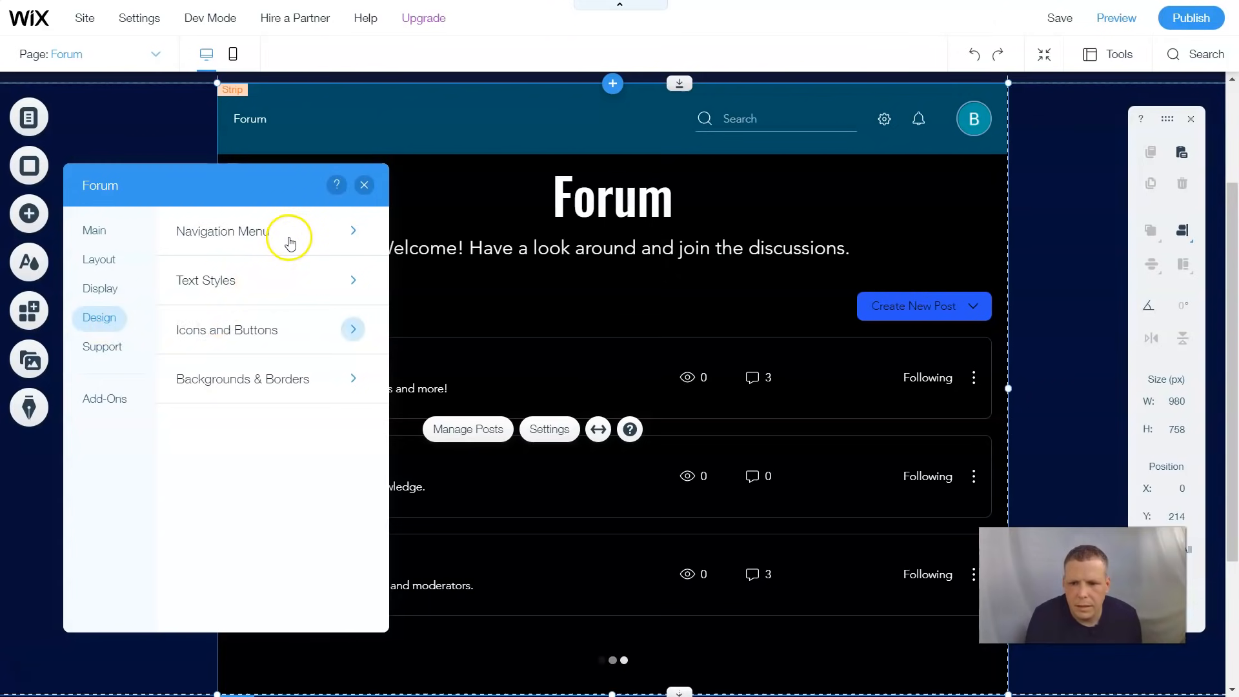
pyautogui.click(356, 232)
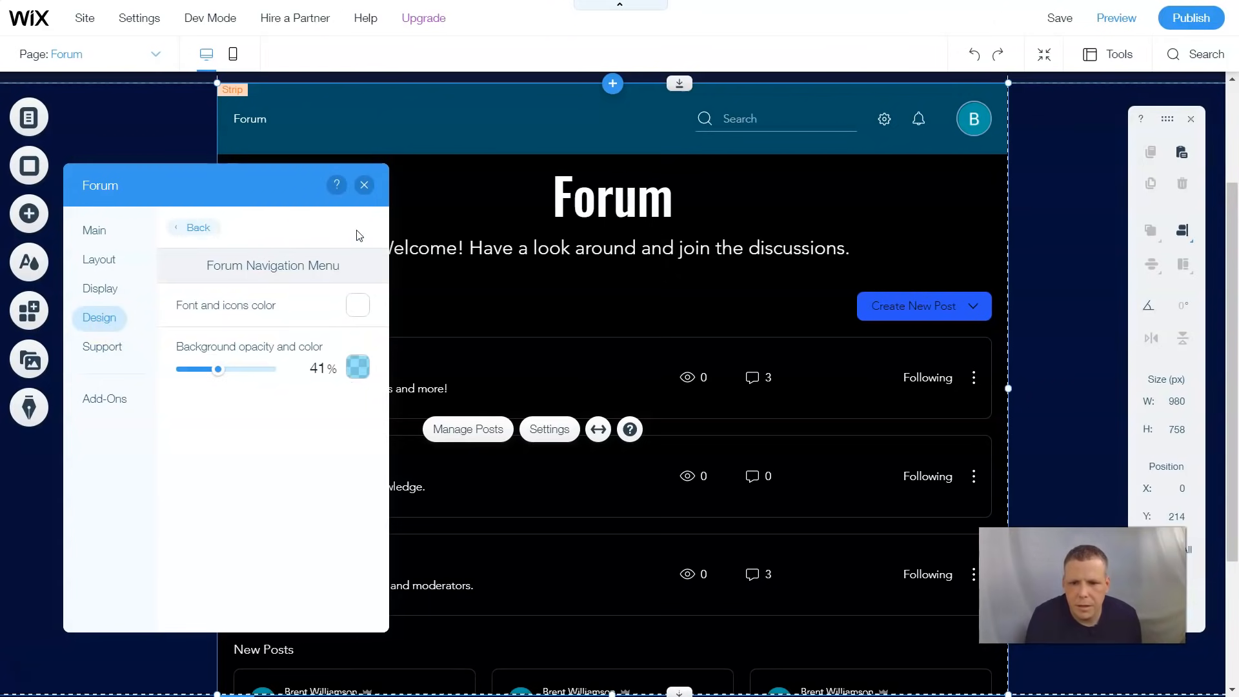
pyautogui.click(355, 311)
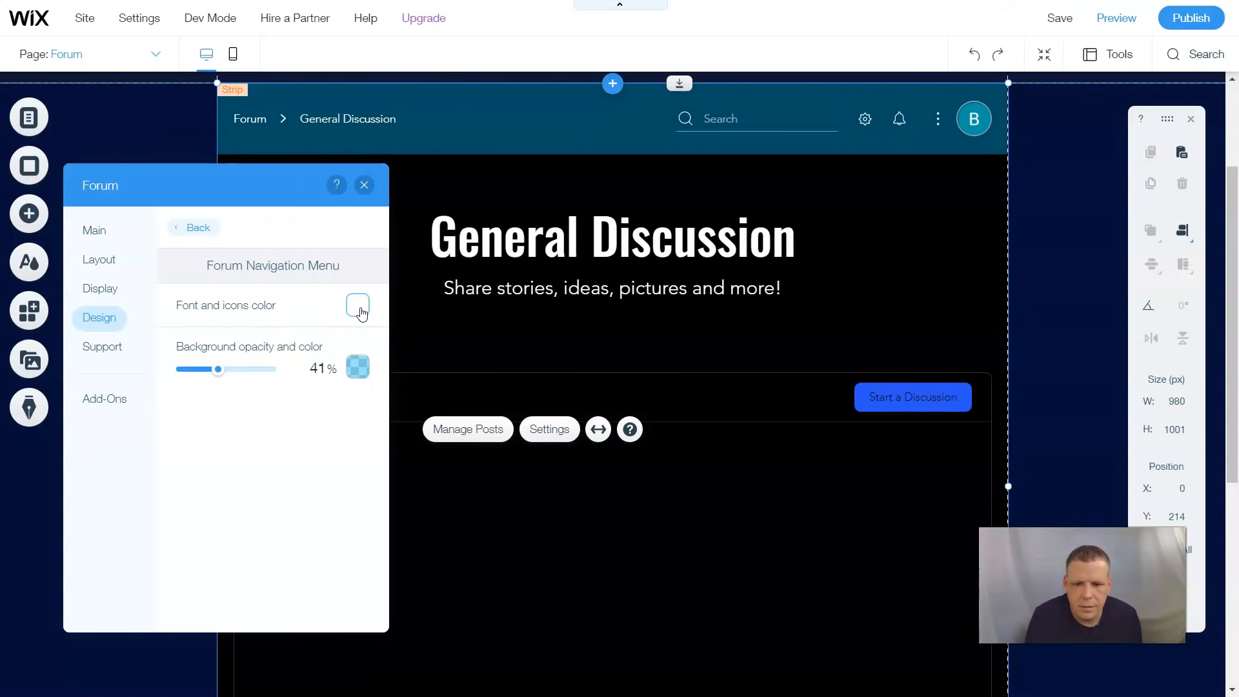
pyautogui.click(360, 309)
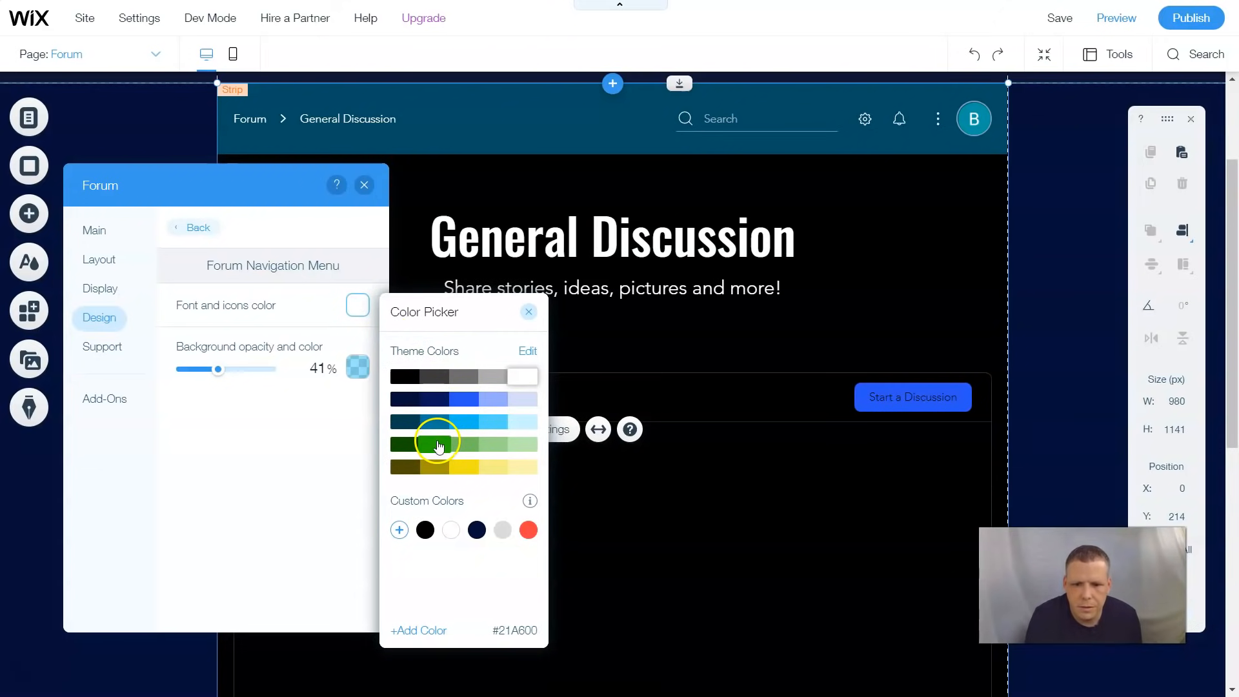
pyautogui.click(496, 378)
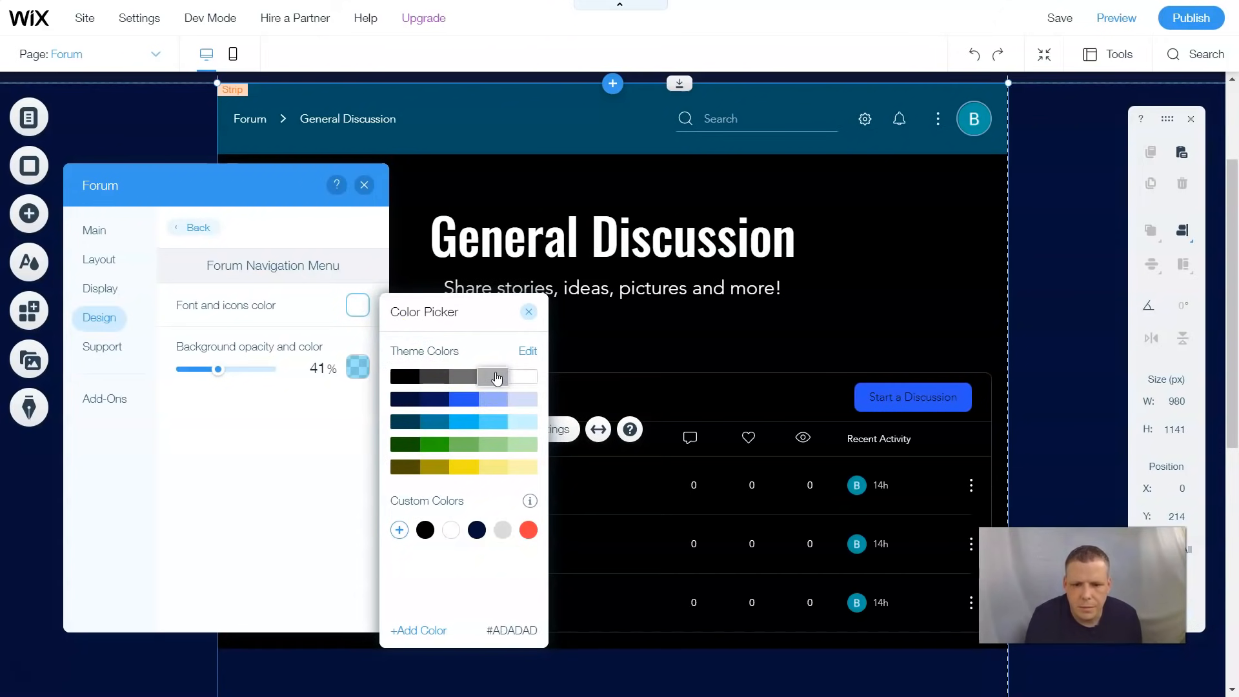
pyautogui.click(496, 378)
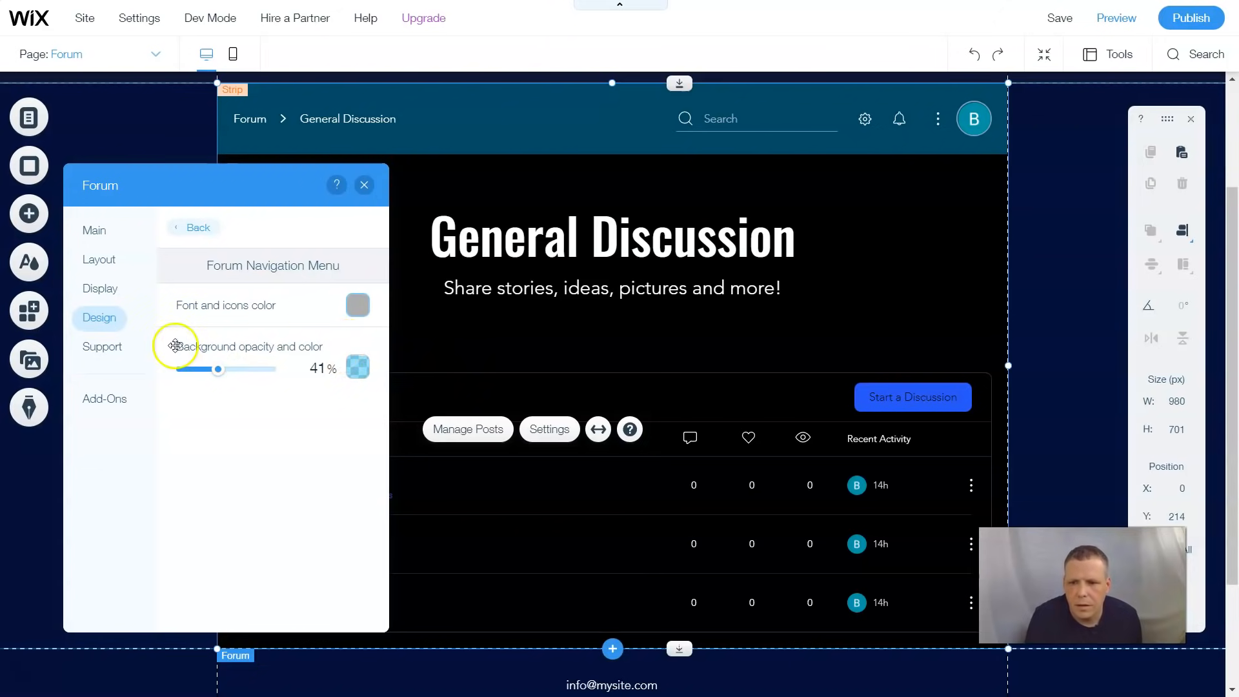
pyautogui.click(195, 234)
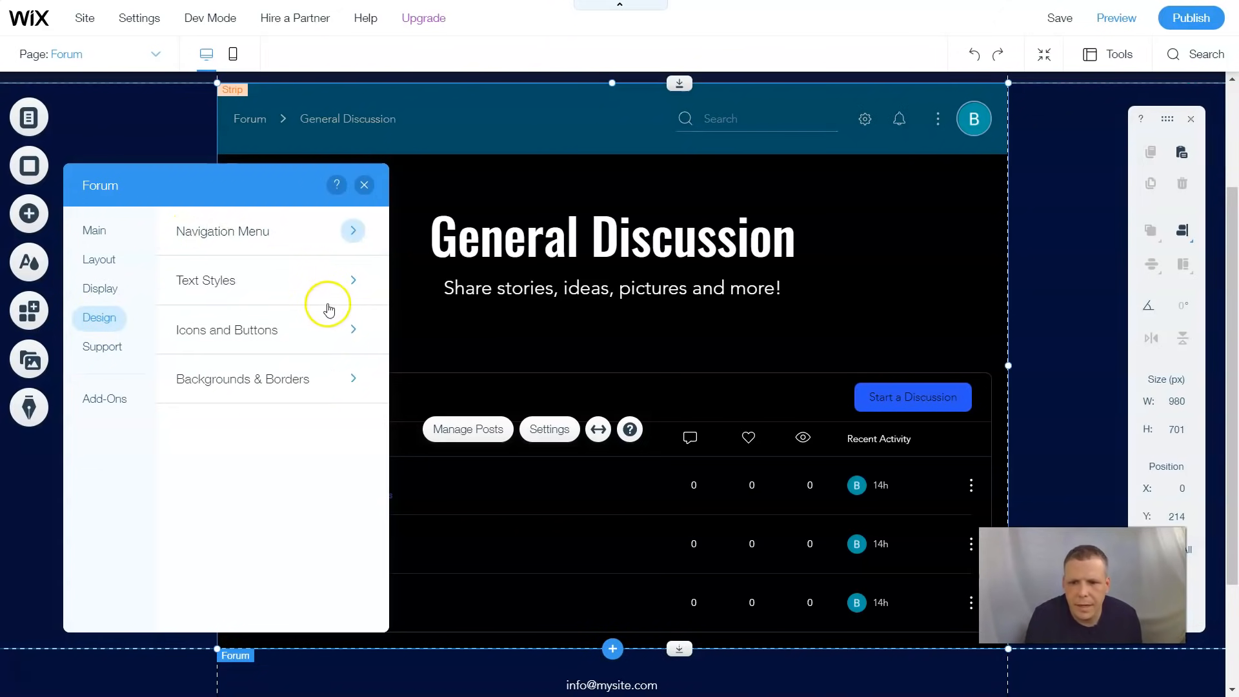
# Step: Apply the Heading 5 theme to the title in the forum's header text styles
pyautogui.click(354, 280)
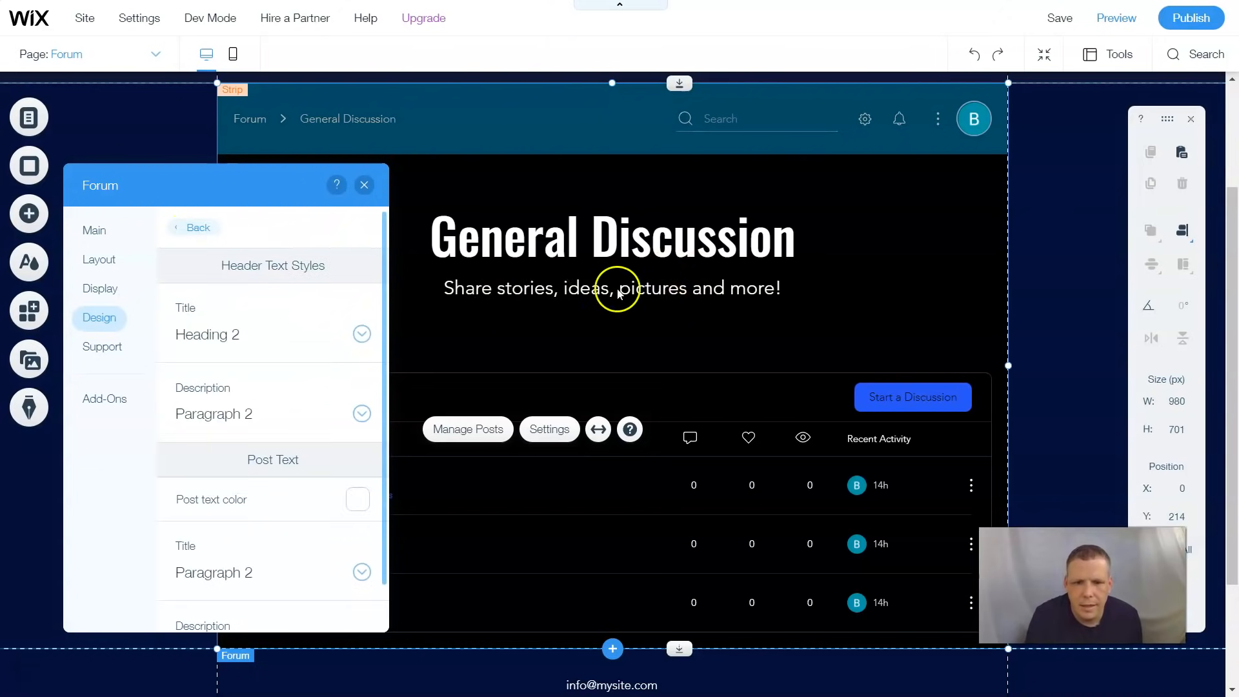
pyautogui.click(363, 330)
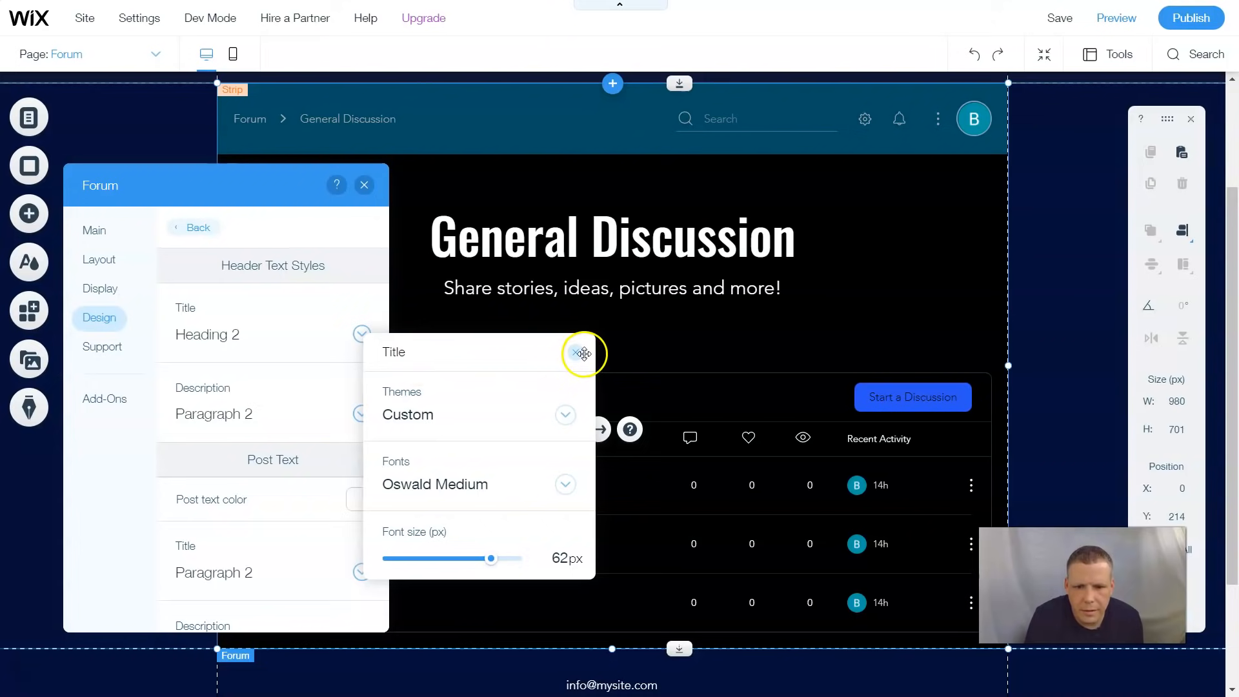
pyautogui.click(528, 411)
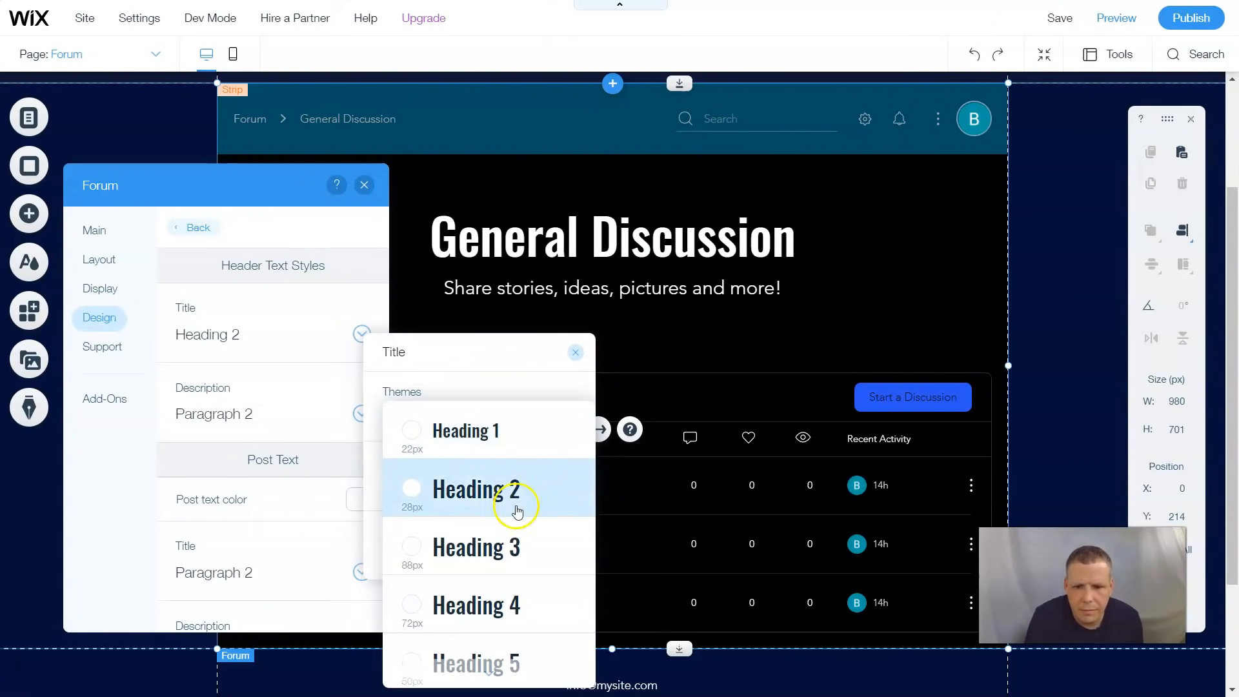
pyautogui.scroll(-4, 510, 541)
pyautogui.click(498, 431)
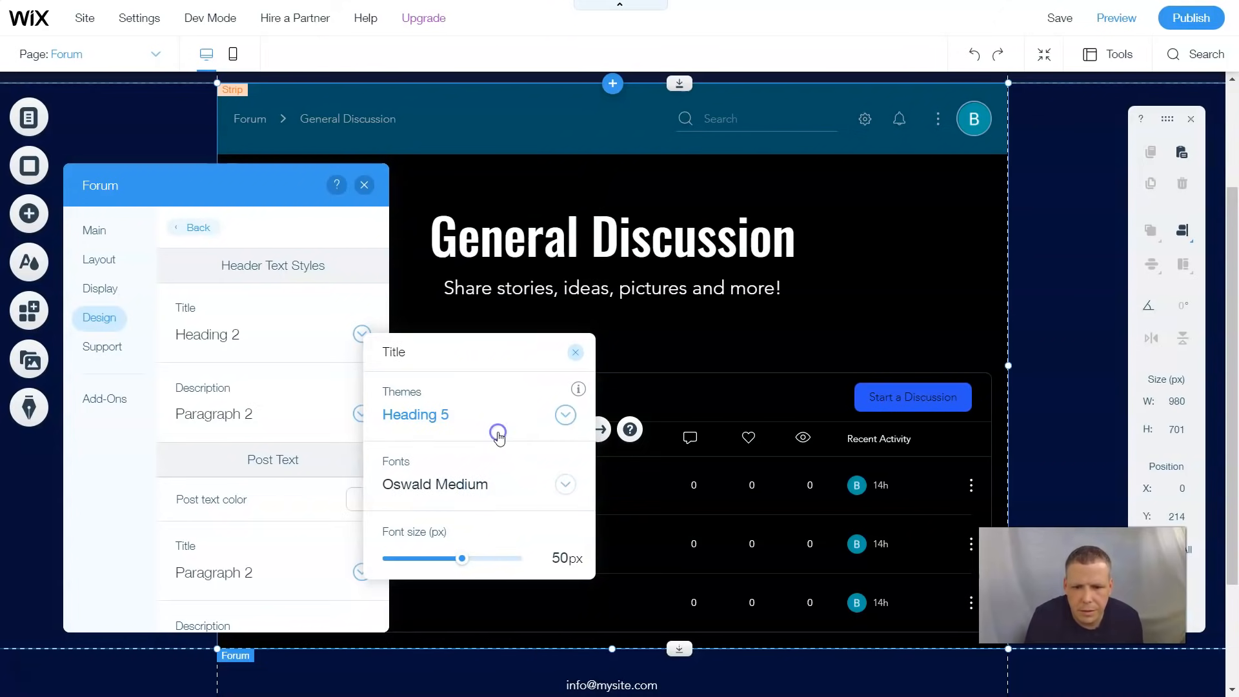
# Step: Change the header title's font to Pacifica Condensed and its size to 45 px
pyautogui.click(483, 485)
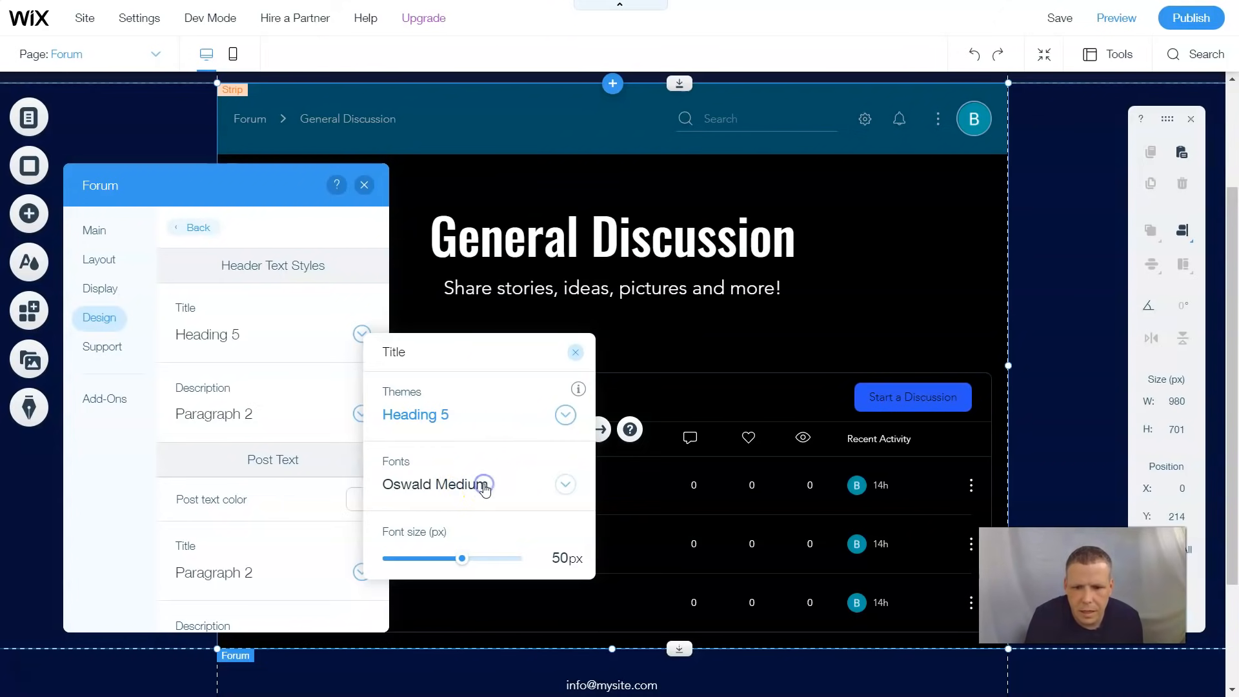
pyautogui.click(567, 484)
pyautogui.moveTo(548, 481); pyautogui.dragTo(572, 484)
pyautogui.click(572, 485)
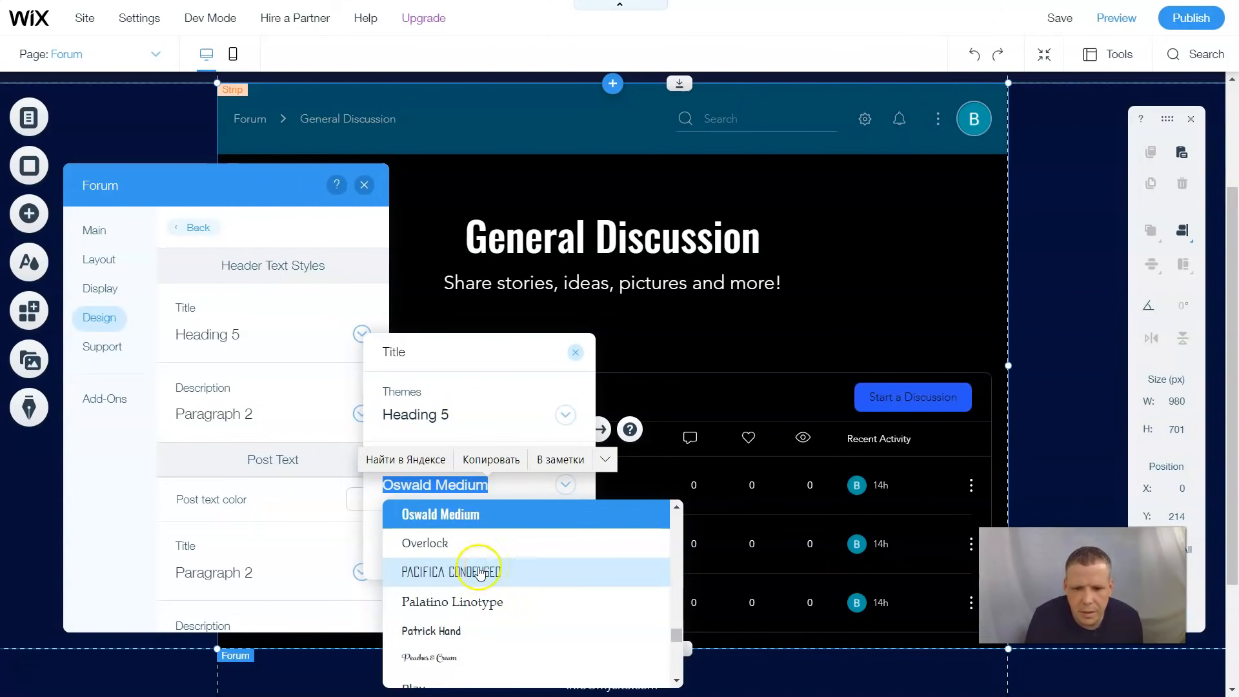
pyautogui.click(451, 573)
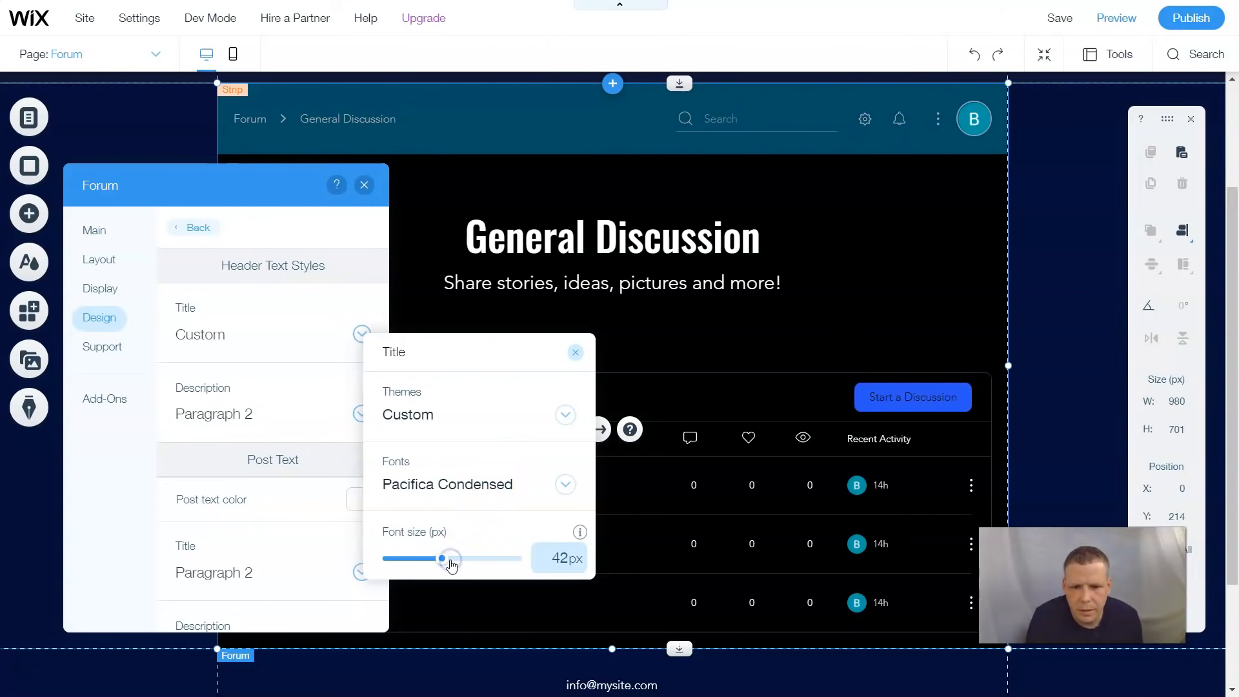
pyautogui.moveTo(450, 566); pyautogui.dragTo(454, 566)
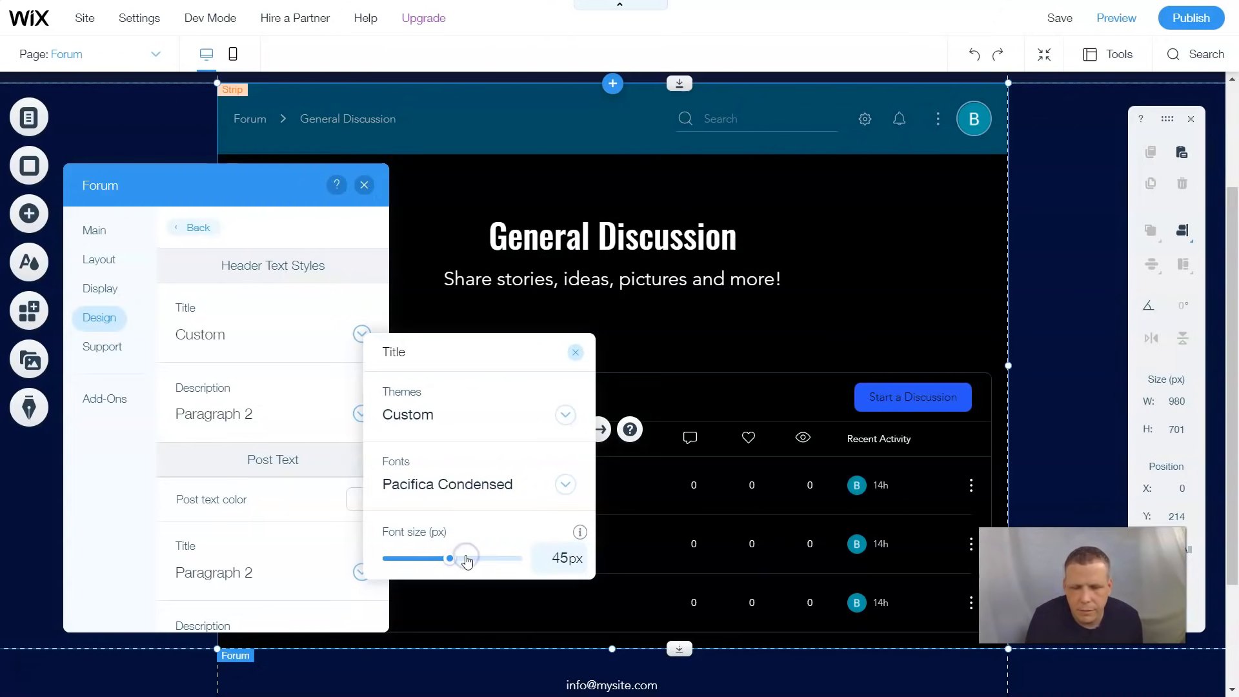
# Step: Increase the forum header title's font size to 51 px
pyautogui.moveTo(467, 562); pyautogui.dragTo(465, 558)
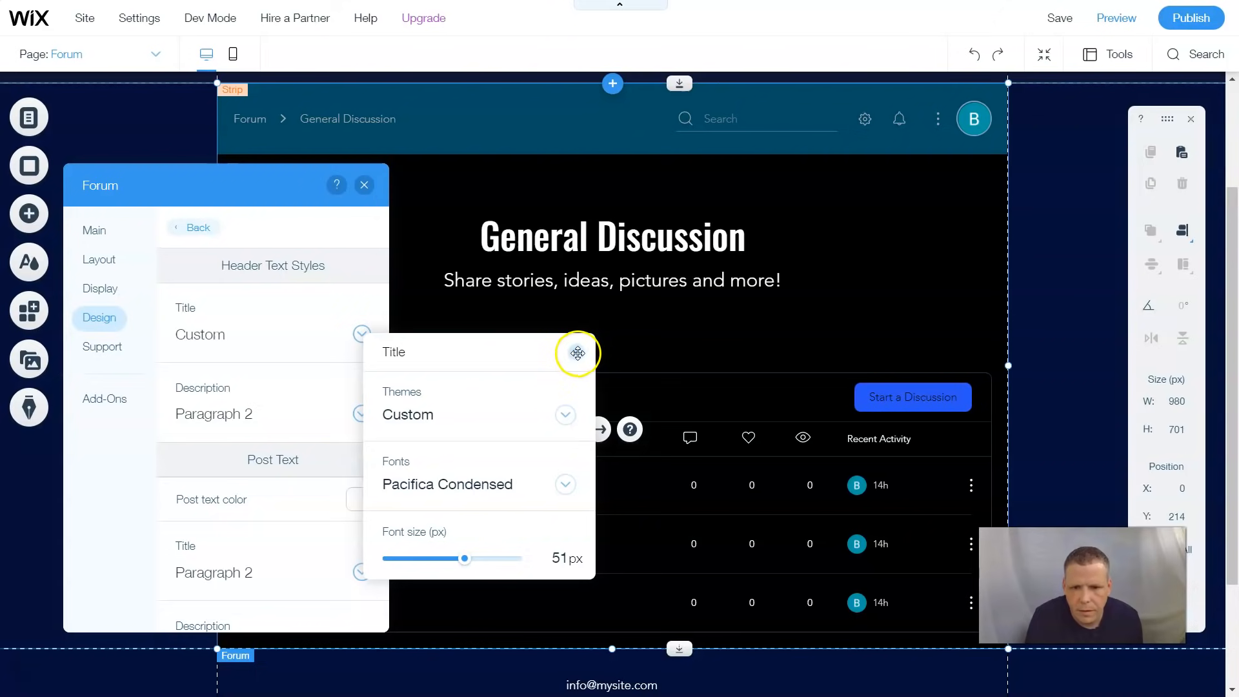
pyautogui.click(315, 476)
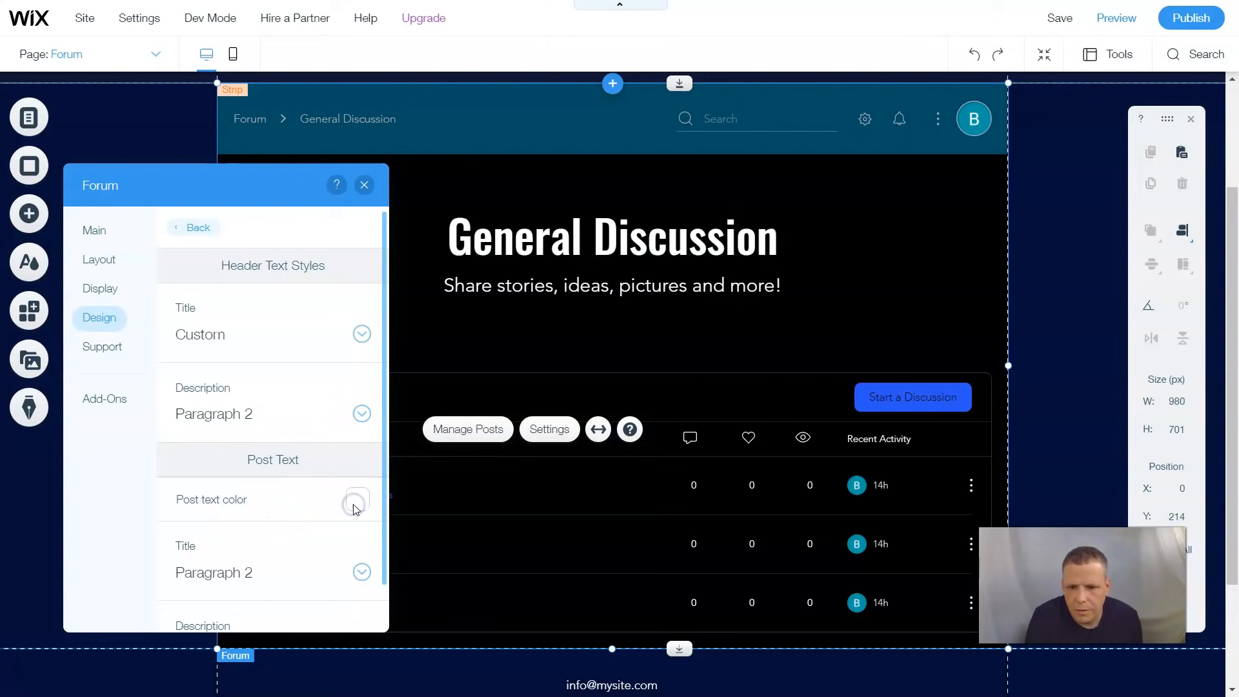
# Step: Change the forum's post text color to the medium gray theme color #6E6E6E
pyautogui.scroll(-1, 353, 509)
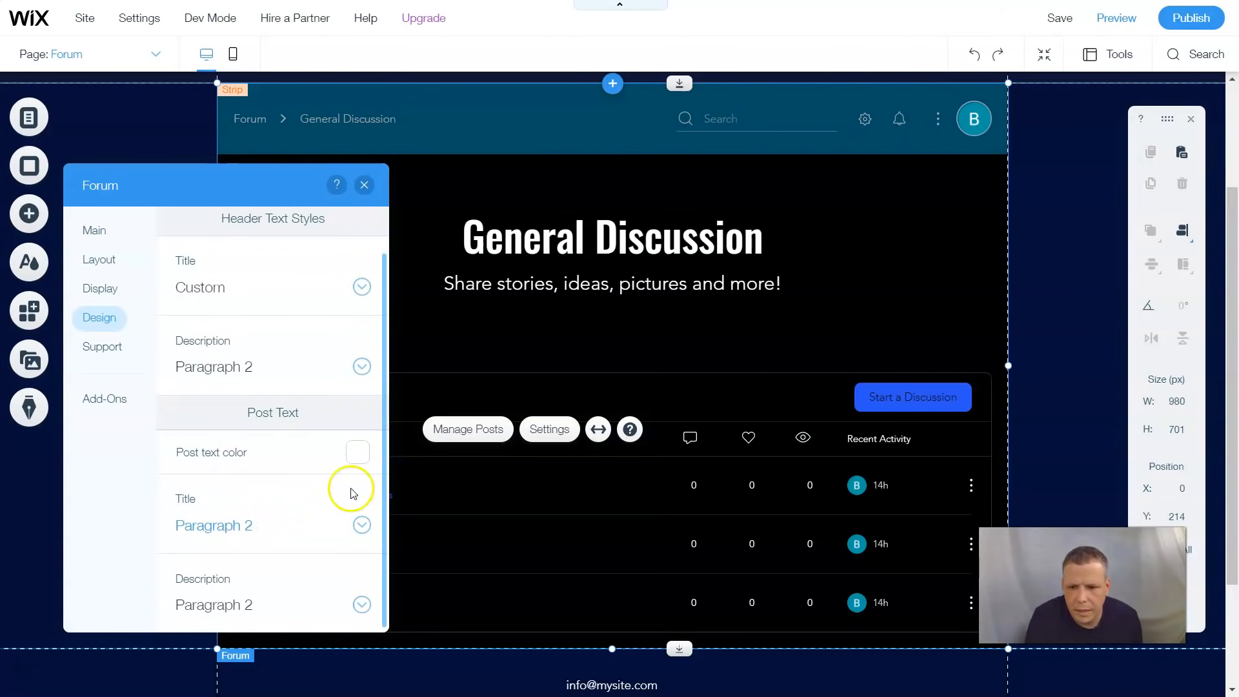
pyautogui.click(370, 453)
pyautogui.click(359, 456)
pyautogui.click(359, 457)
pyautogui.click(359, 456)
pyautogui.click(360, 456)
pyautogui.click(359, 457)
pyautogui.click(461, 426)
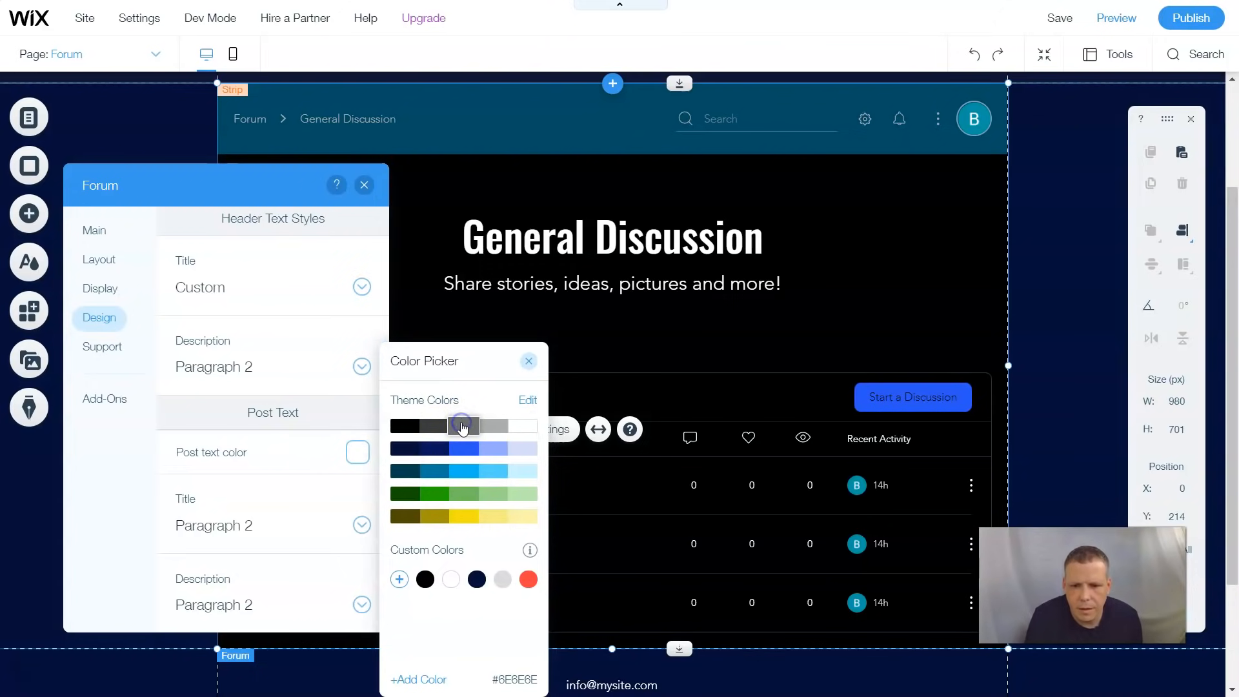
pyautogui.click(291, 489)
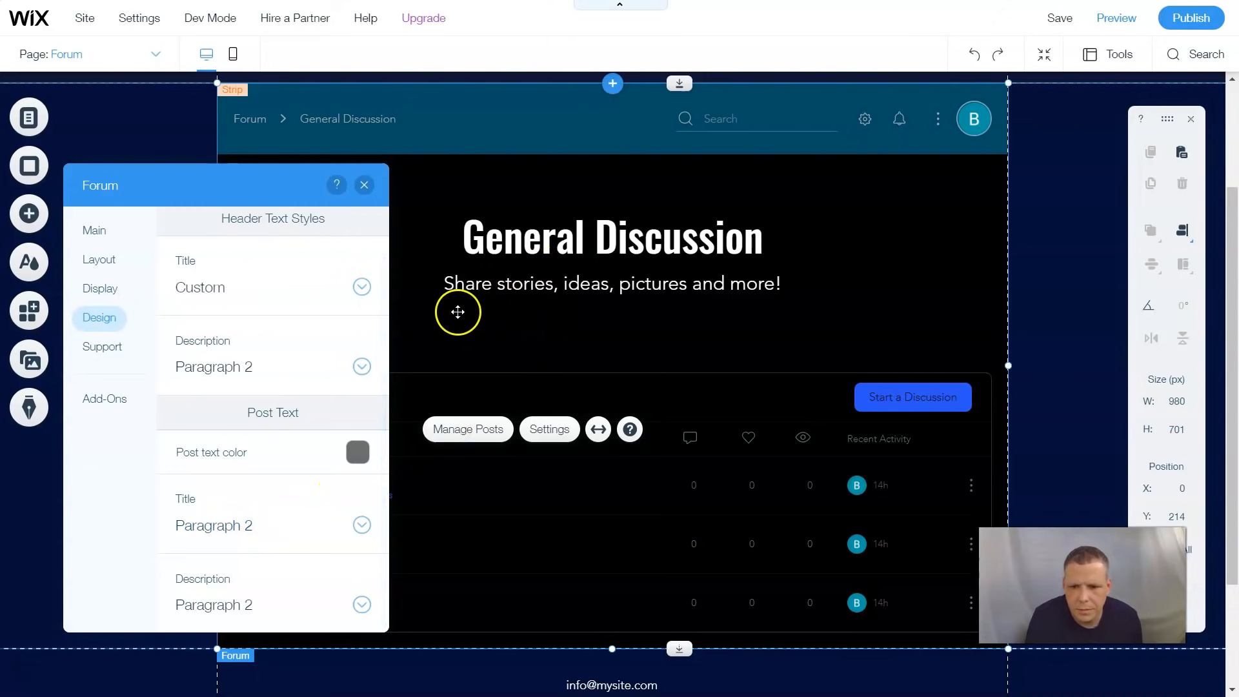
# Step: Set the font of the forum's header title to Pacifica Condensed again
pyautogui.scroll(1, 339, 332)
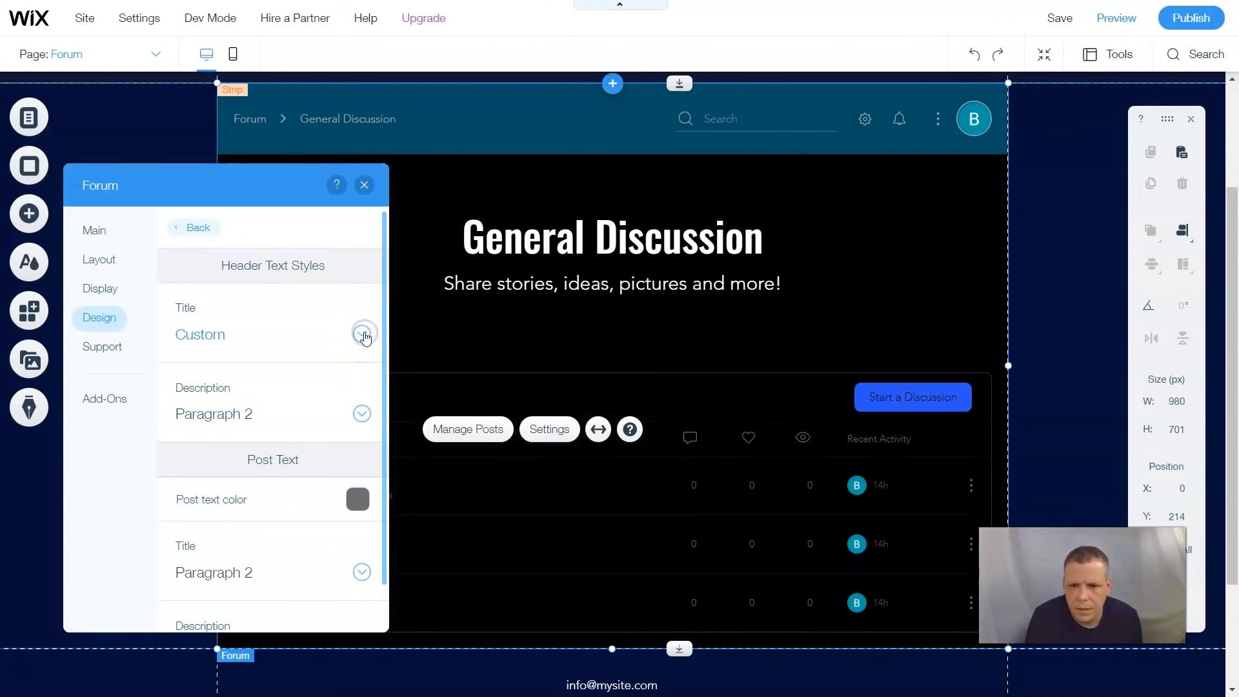
pyautogui.click(362, 334)
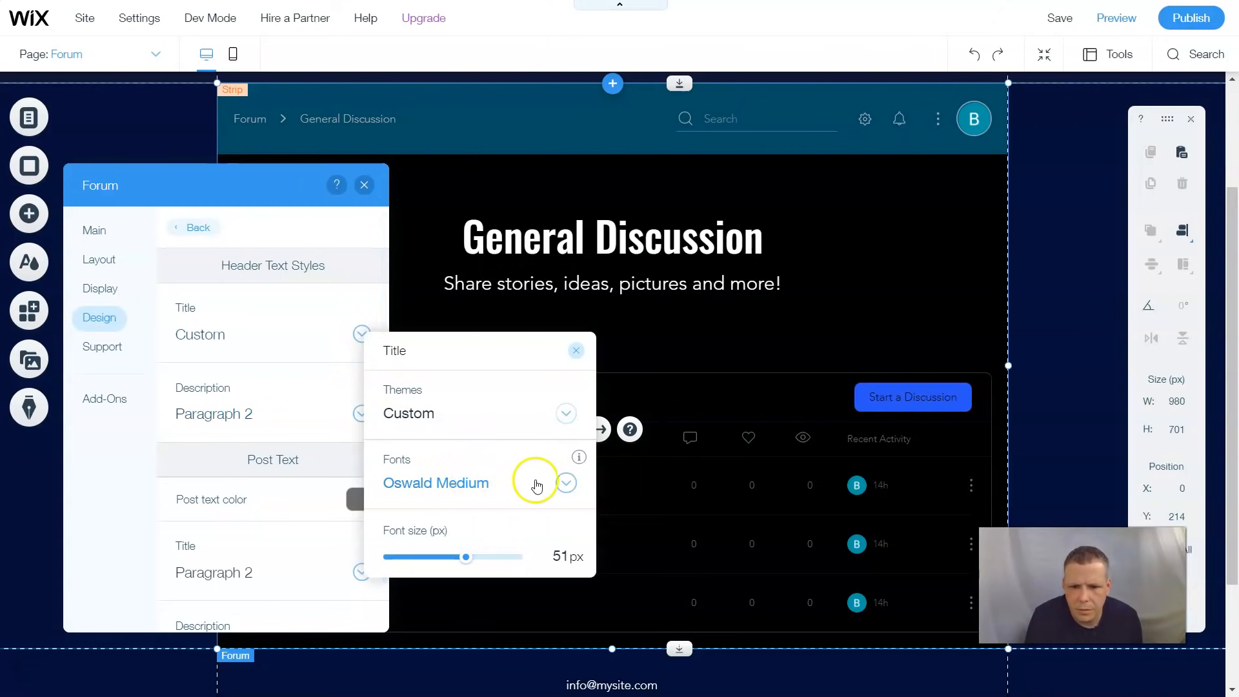
pyautogui.click(566, 484)
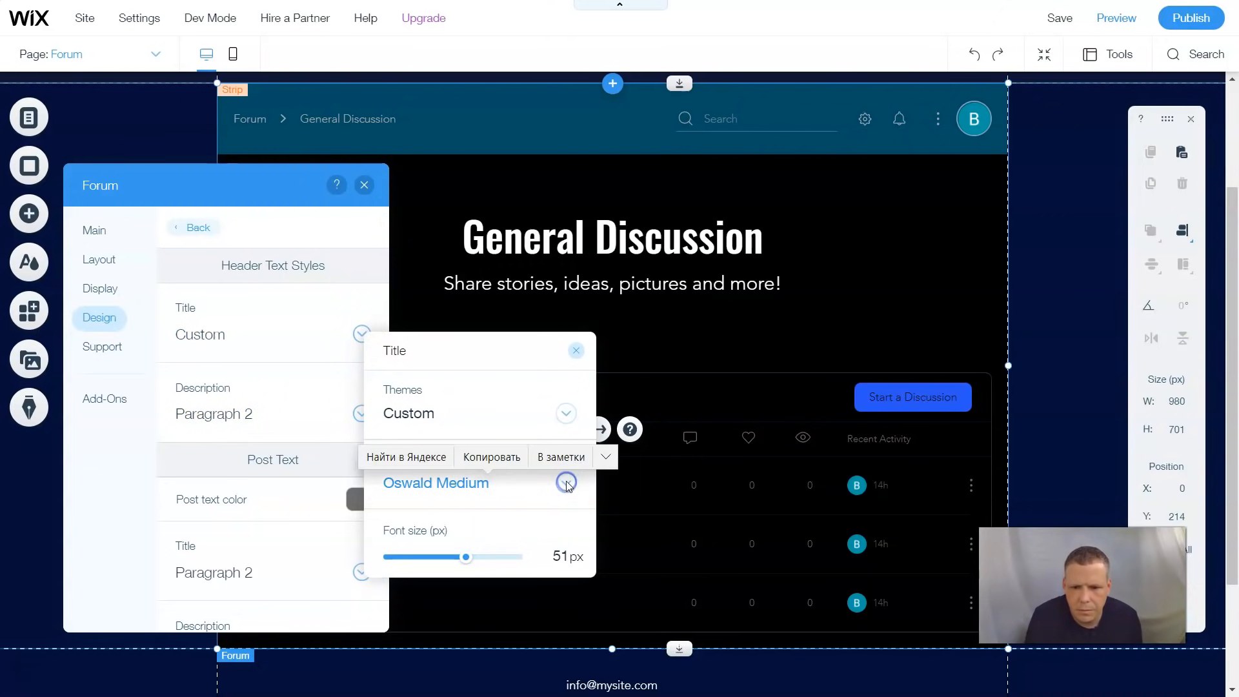
pyautogui.click(443, 571)
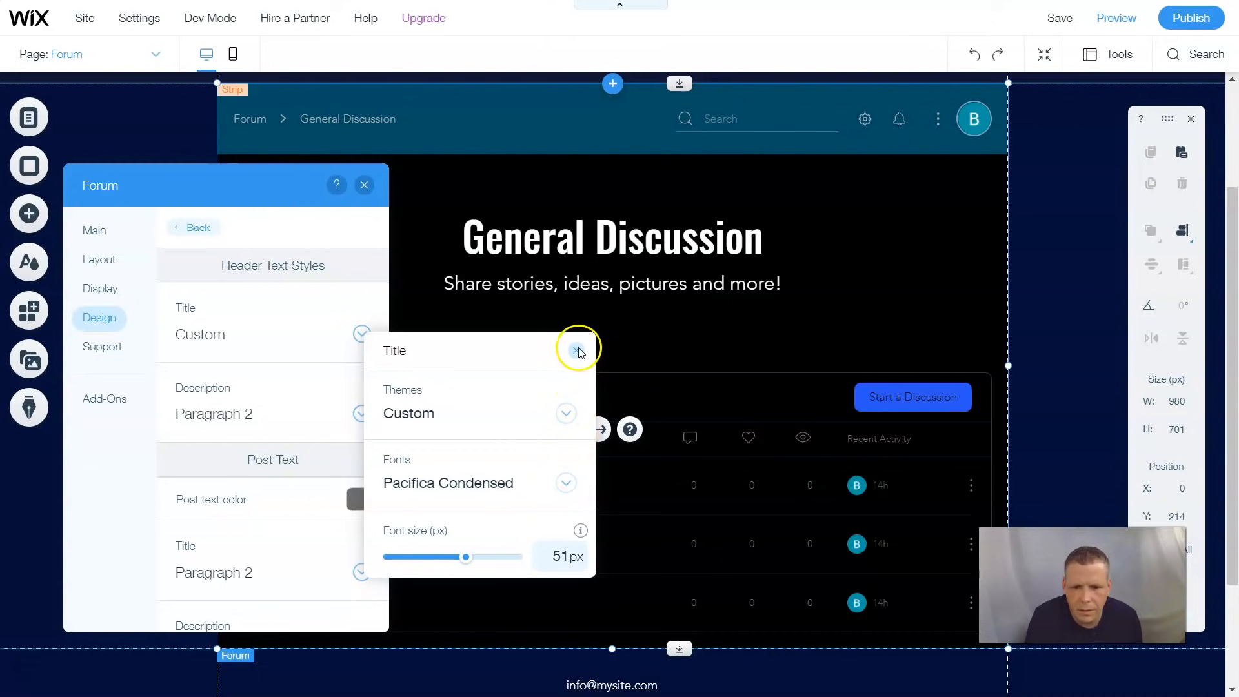
pyautogui.click(318, 366)
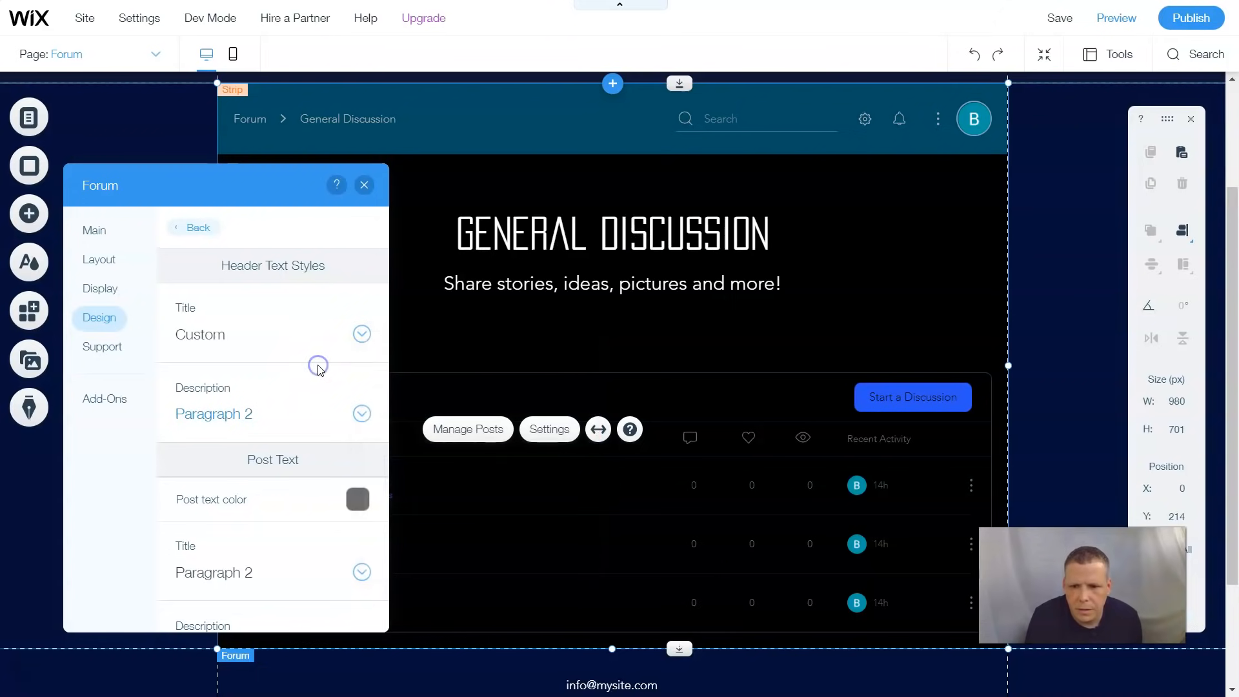
# Step: Change the font of the description in the forum's header text styles to Belinda
pyautogui.click(363, 415)
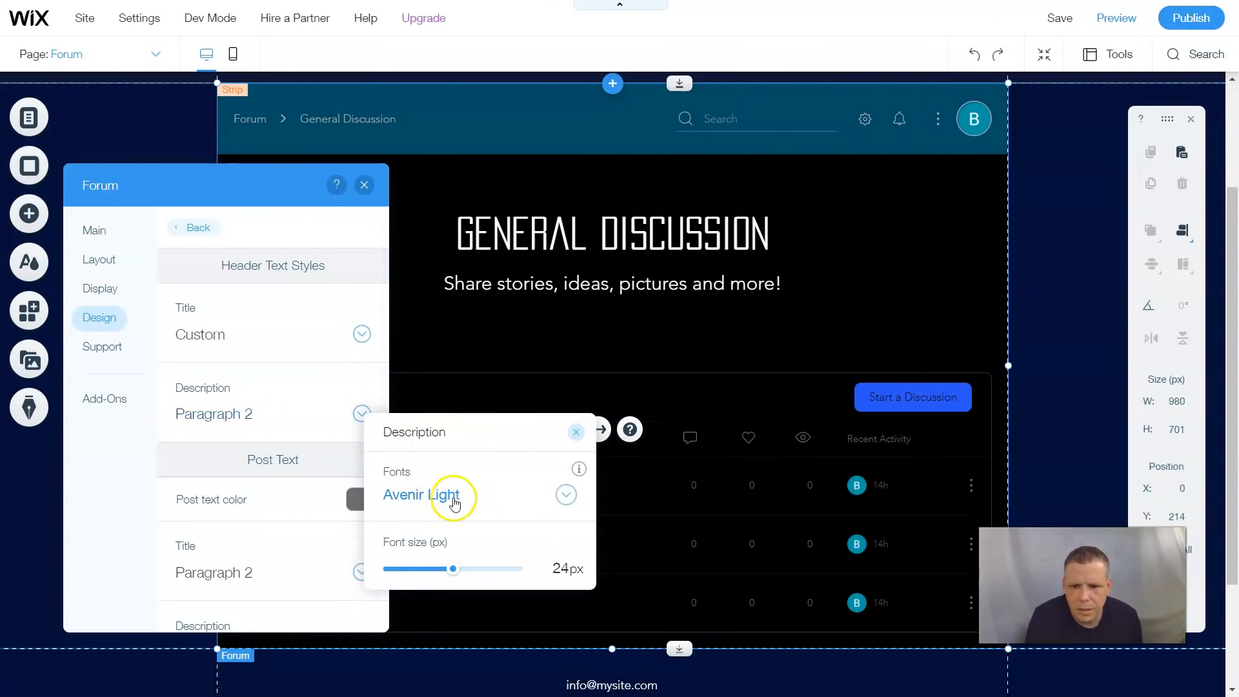
pyautogui.click(565, 496)
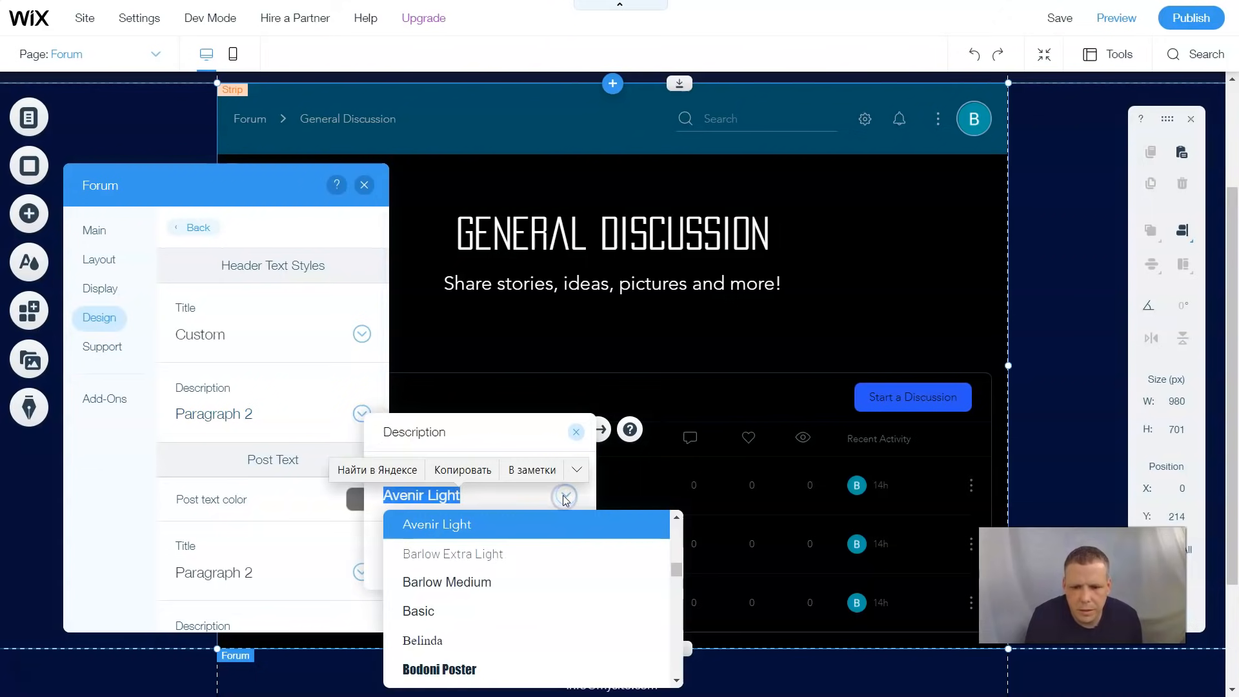
pyautogui.click(430, 641)
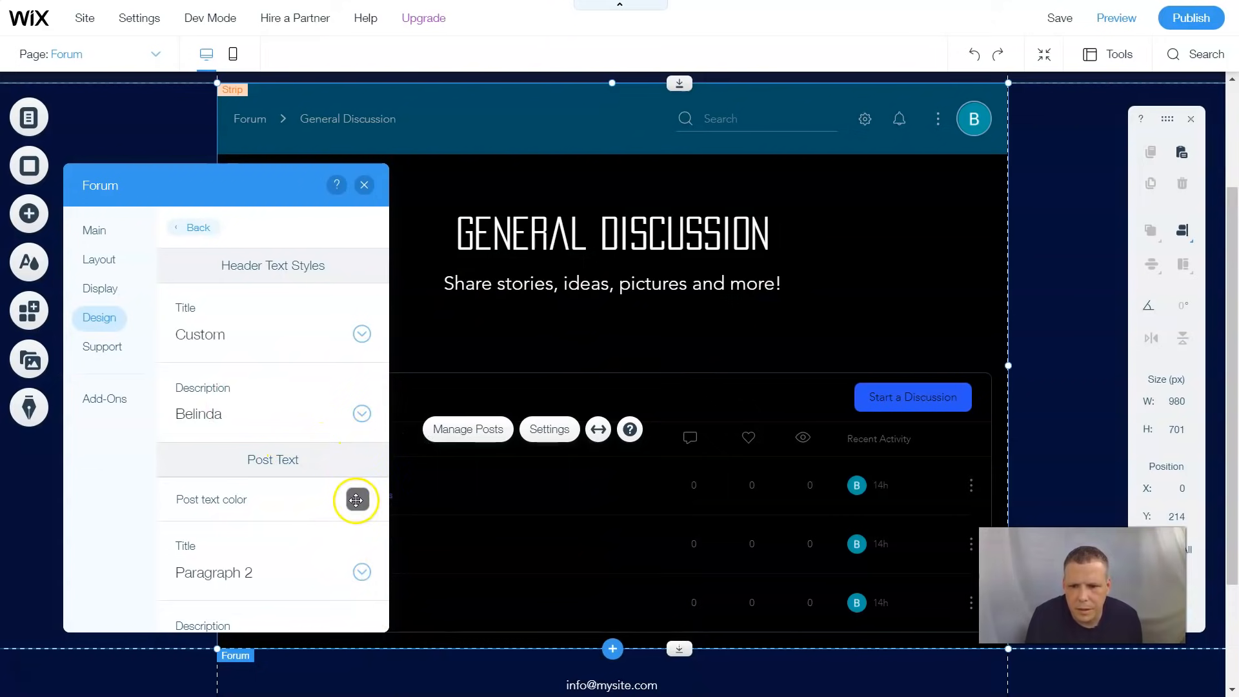
pyautogui.scroll(-1, 337, 447)
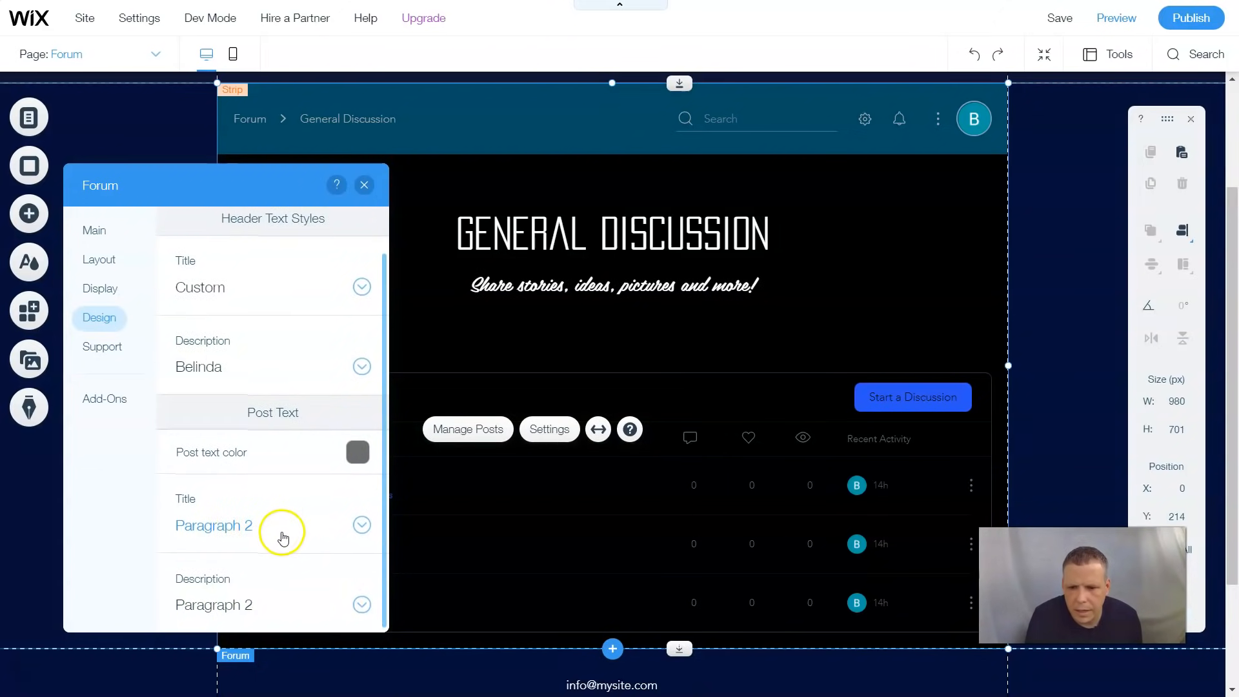
pyautogui.scroll(1, 282, 523)
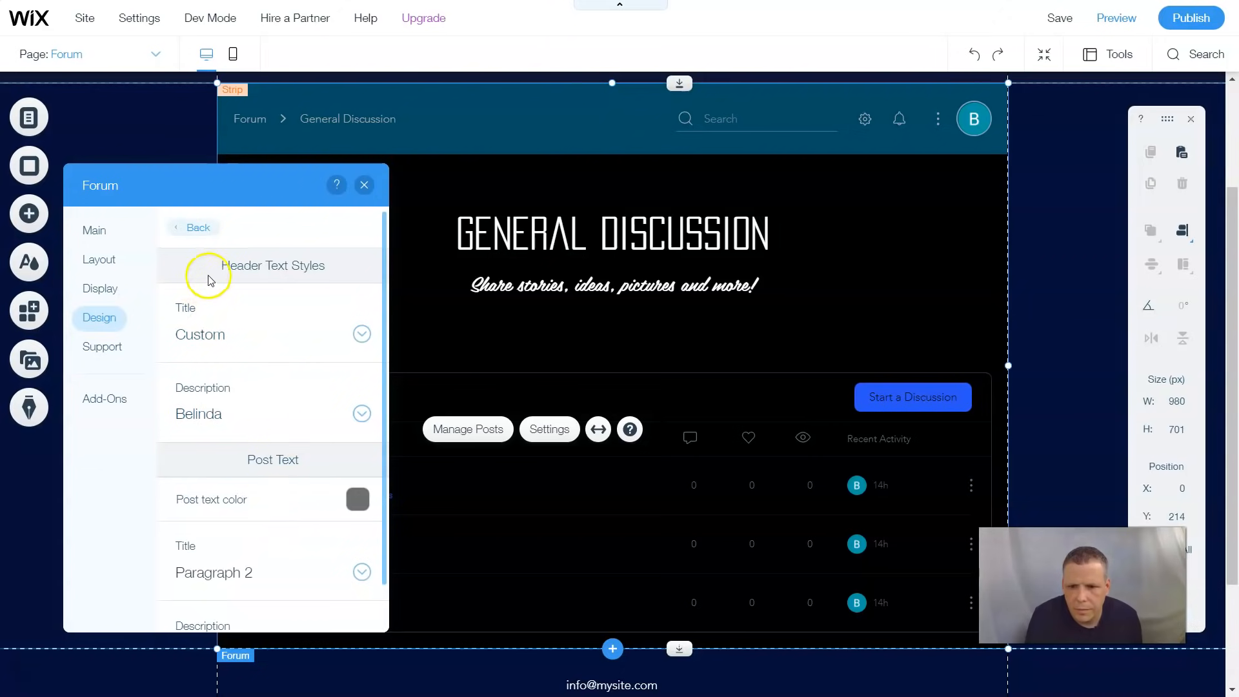
pyautogui.scroll(-1, 243, 423)
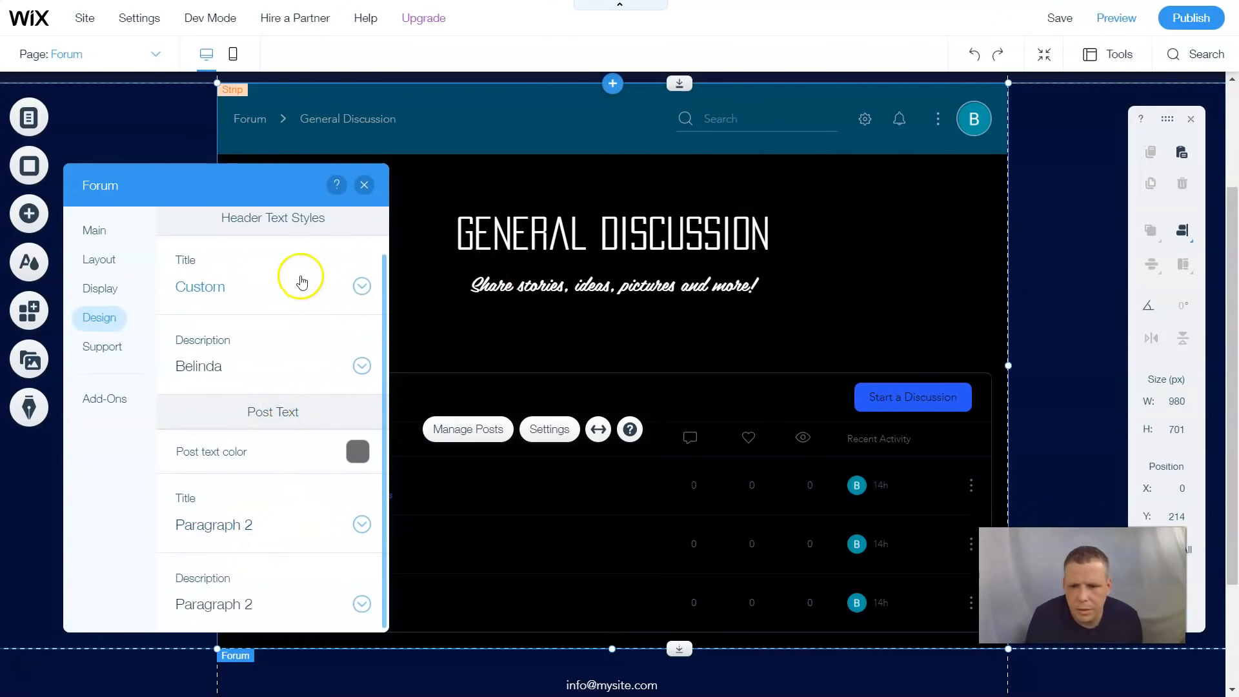
pyautogui.scroll(1, 284, 303)
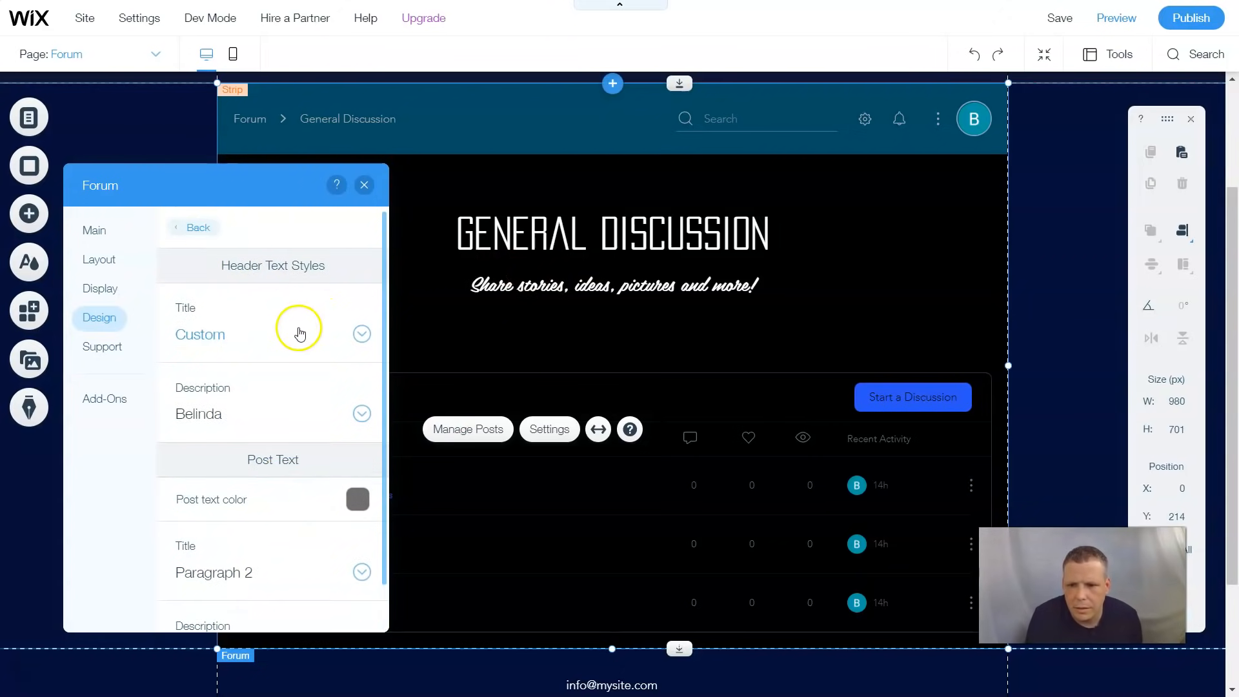
# Step: Set the forum's button text color to the light blue theme color #53D3FB in the icons and buttons design settings
pyautogui.click(191, 227)
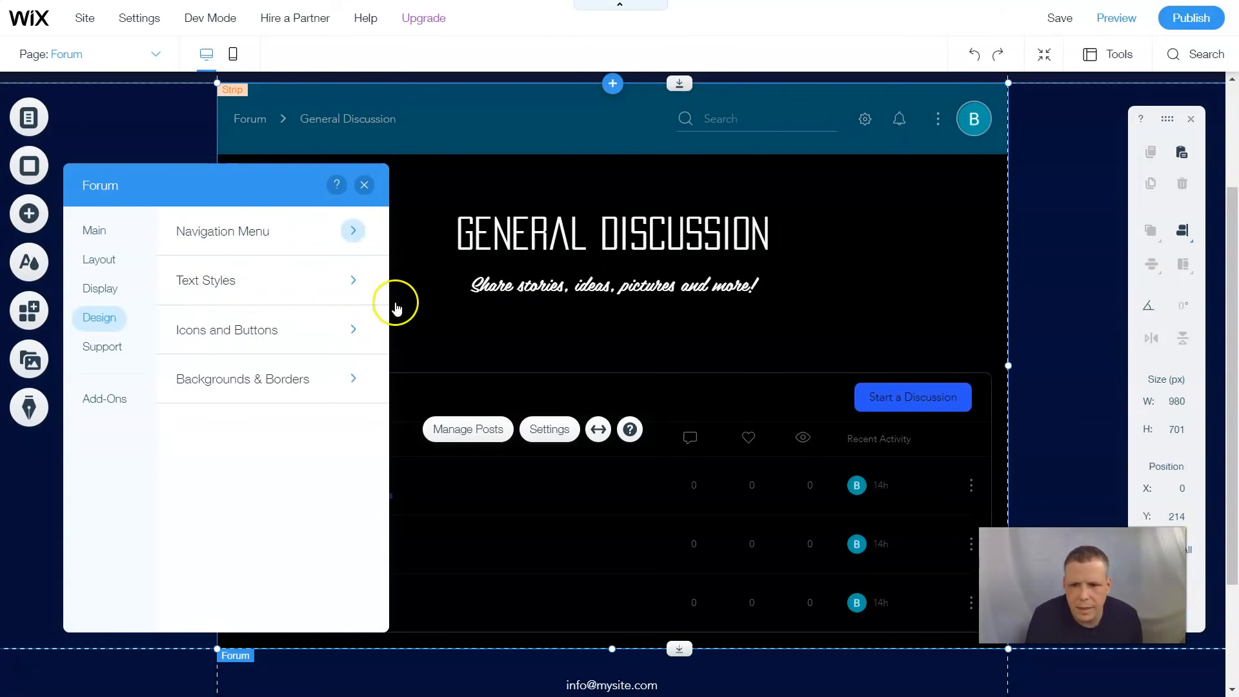
pyautogui.click(352, 333)
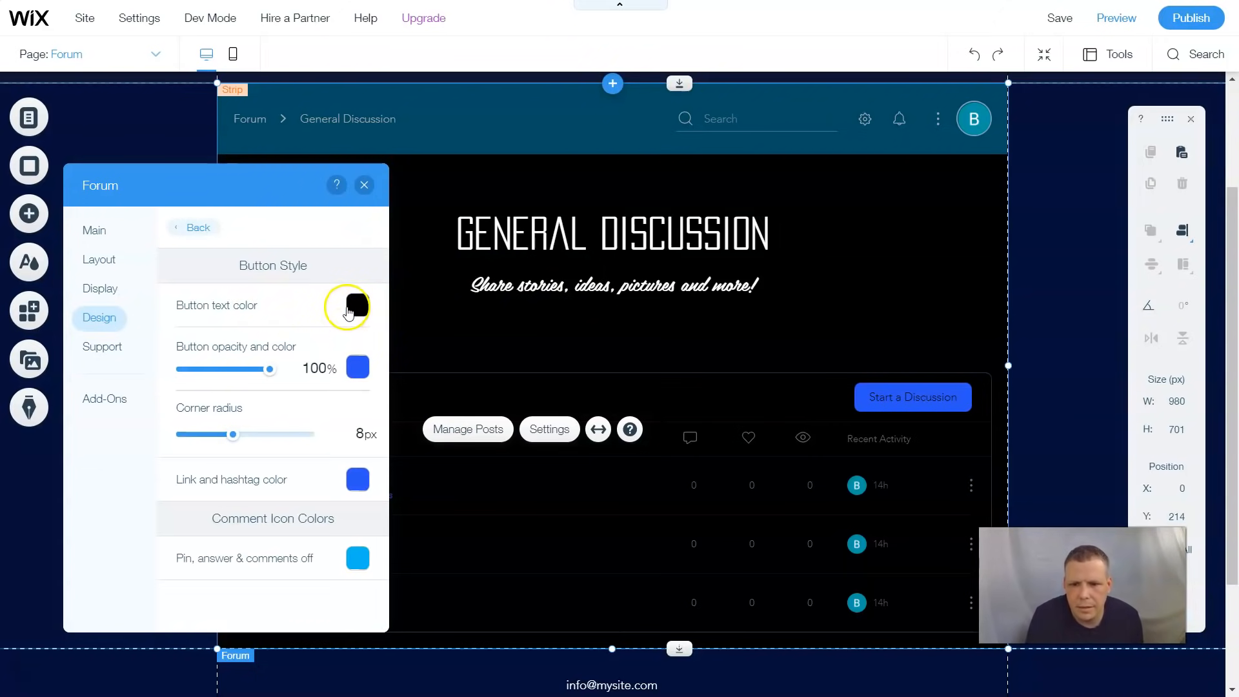
pyautogui.click(354, 312)
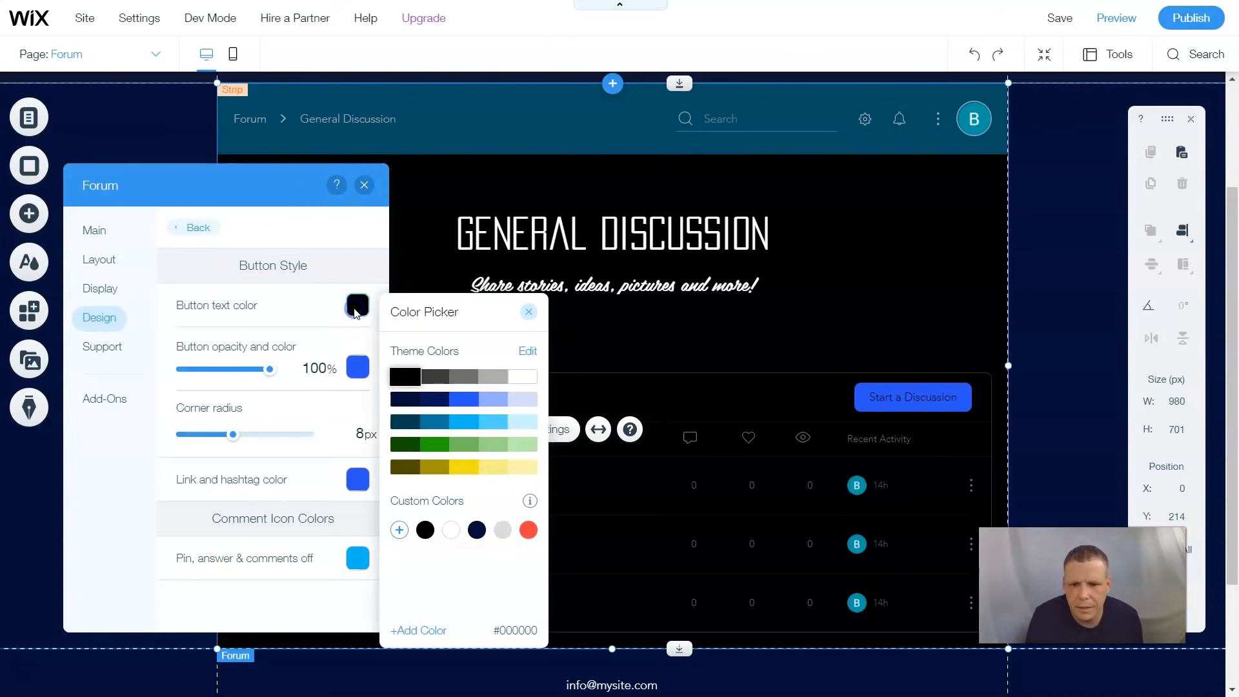
pyautogui.click(502, 425)
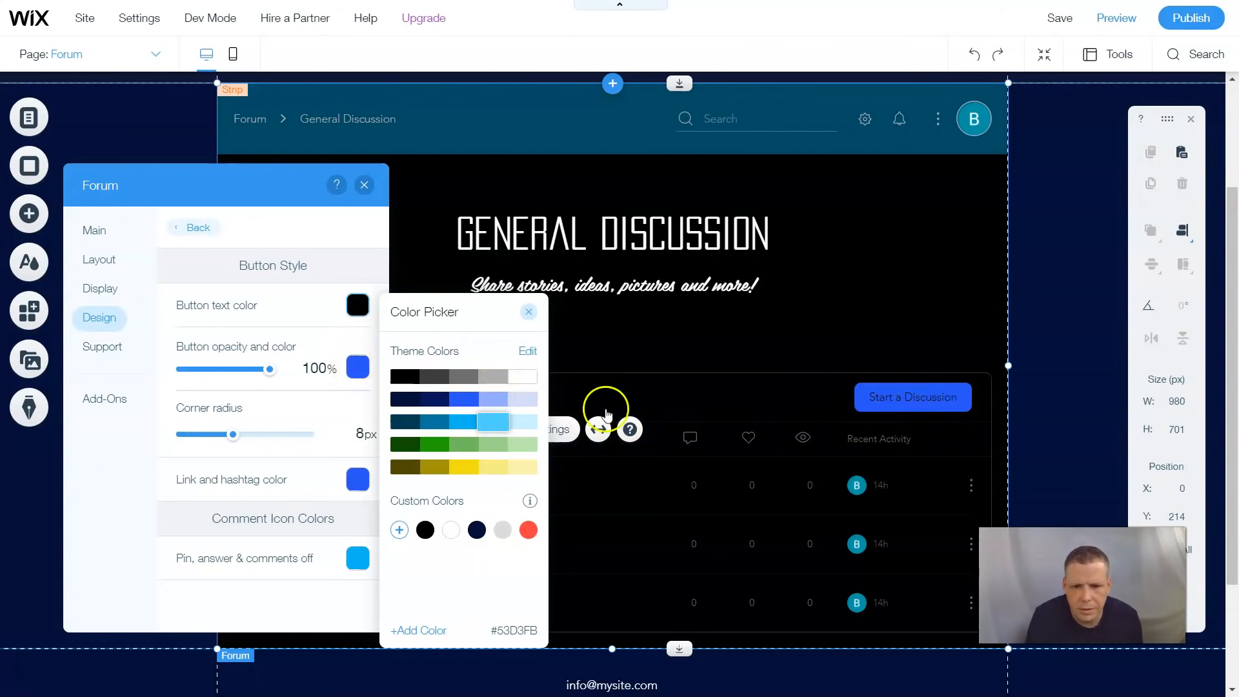
pyautogui.click(496, 424)
pyautogui.click(498, 426)
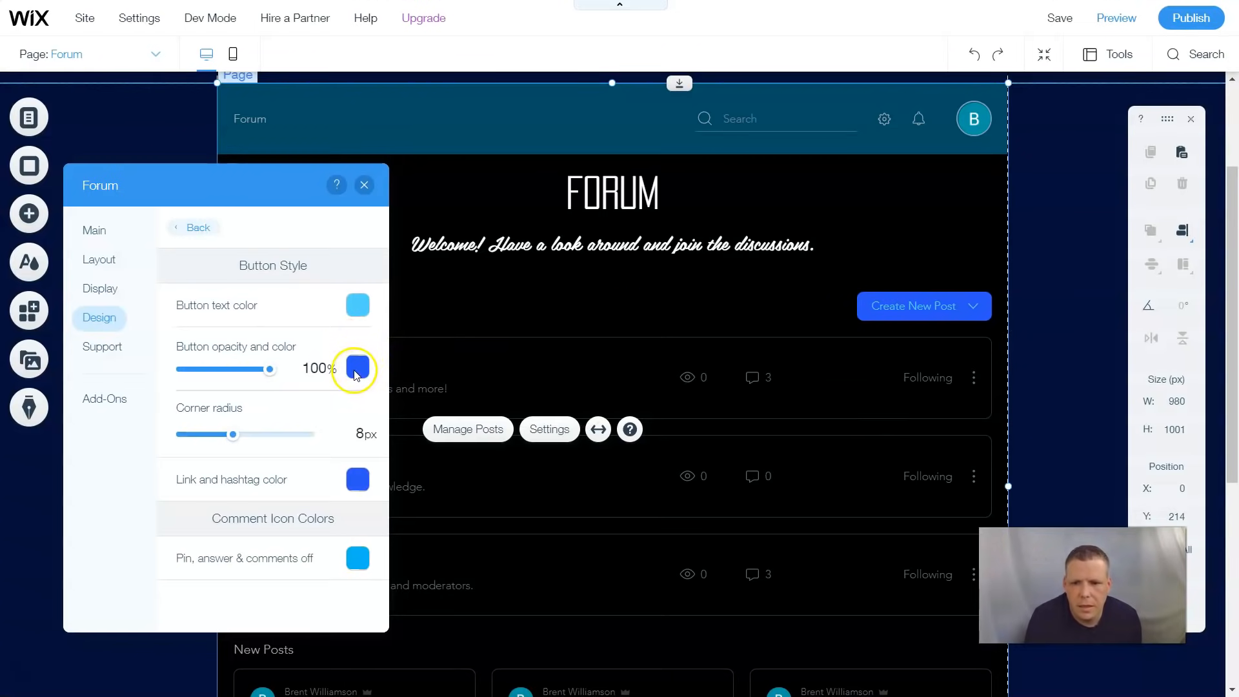
# Step: Change the forum's button fill color to the medium gray theme color #6E6E6E
pyautogui.click(357, 368)
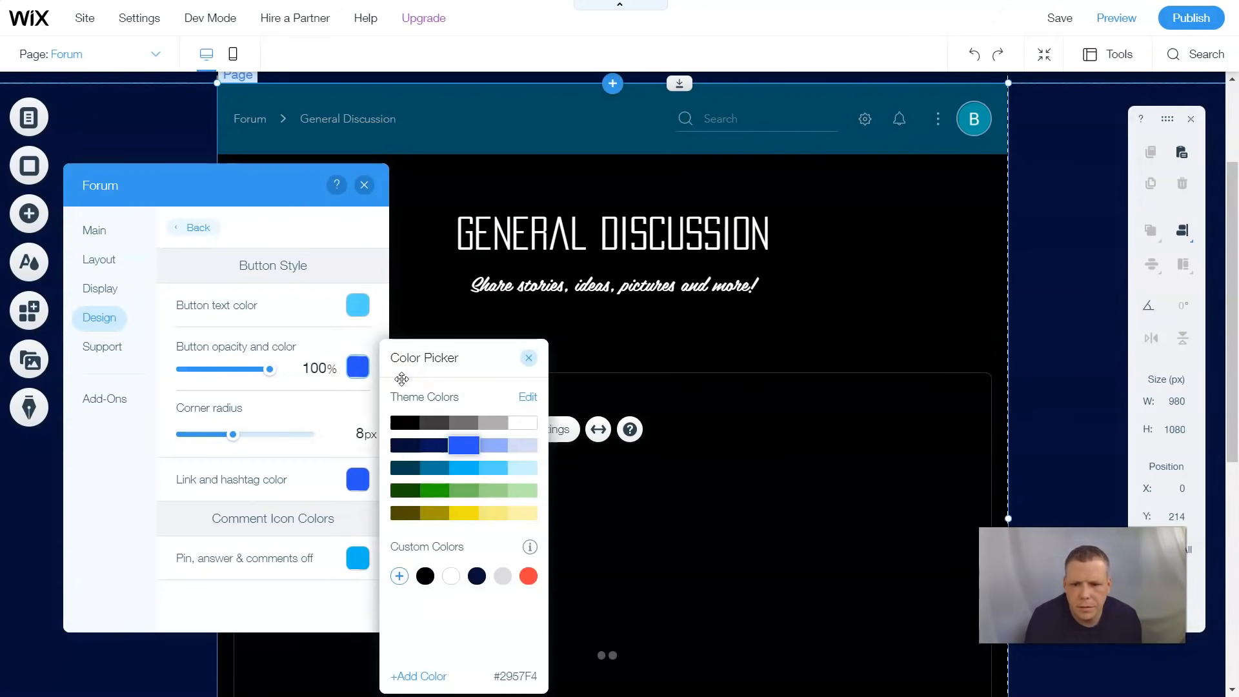
pyautogui.click(435, 446)
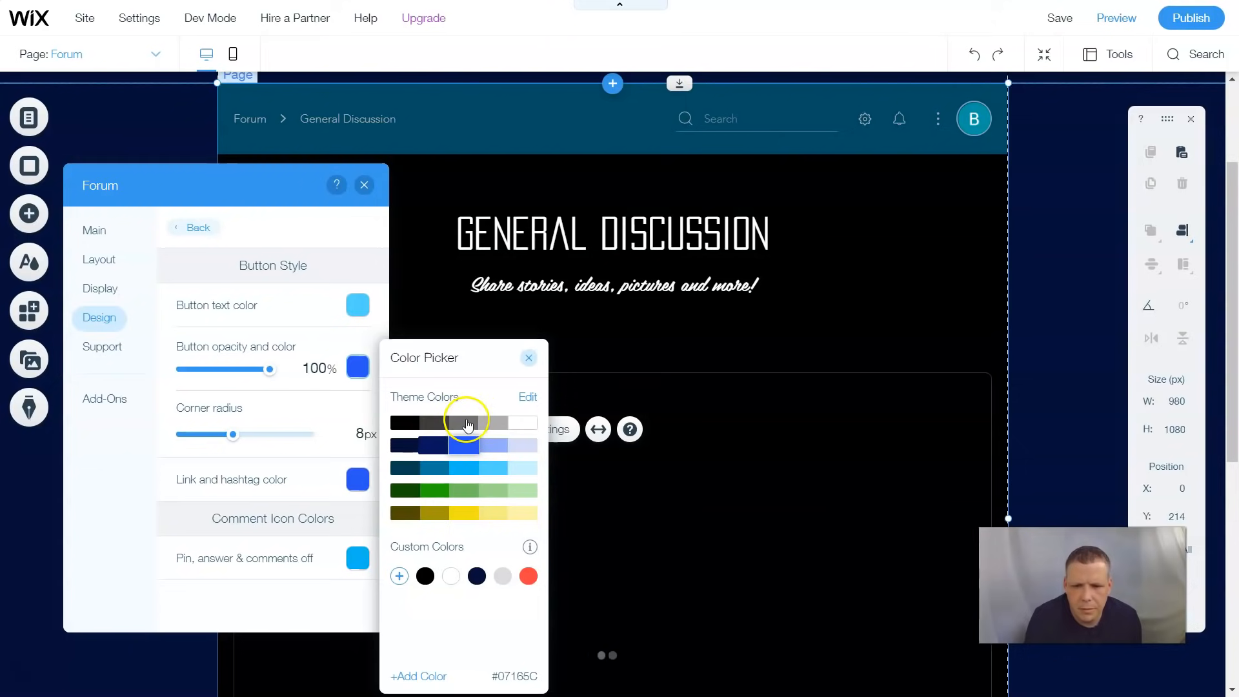
pyautogui.click(467, 425)
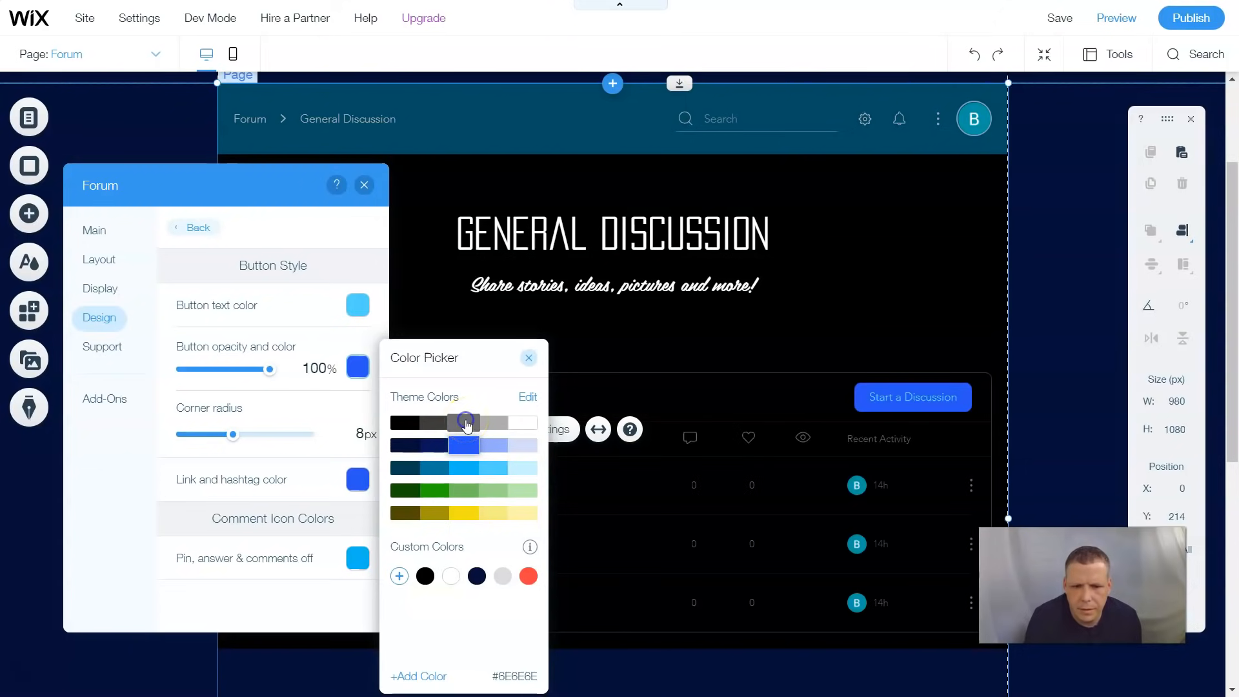
pyautogui.click(465, 427)
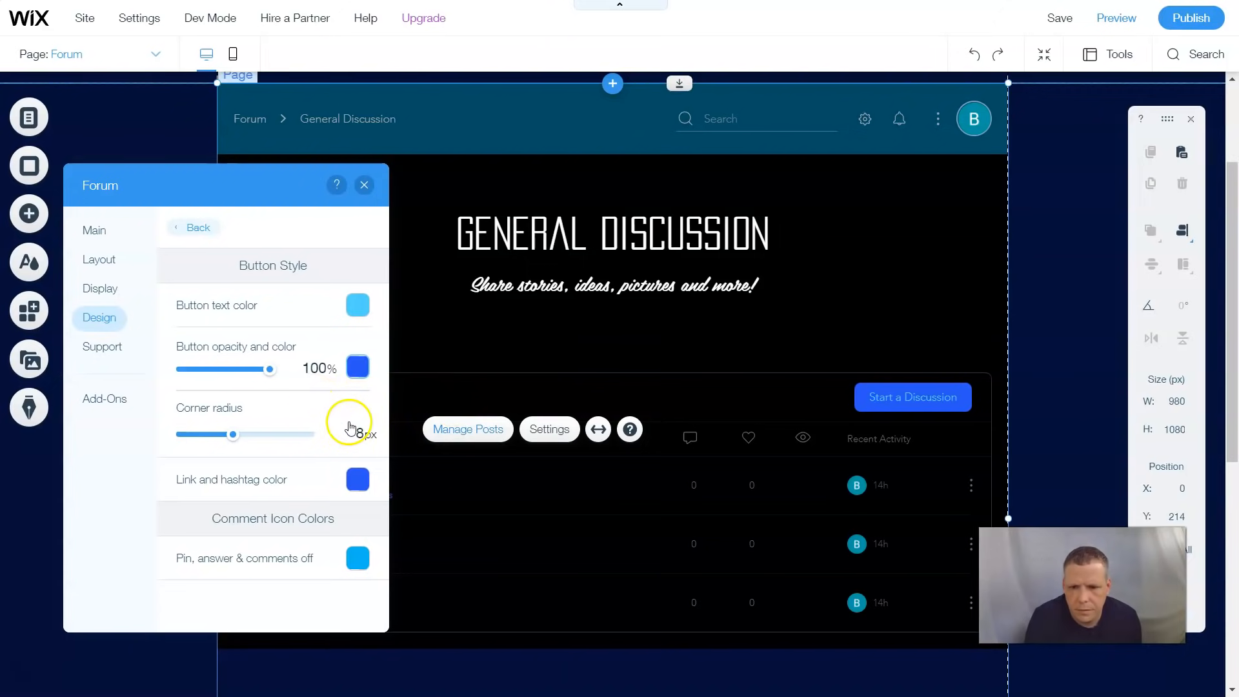
pyautogui.click(206, 185)
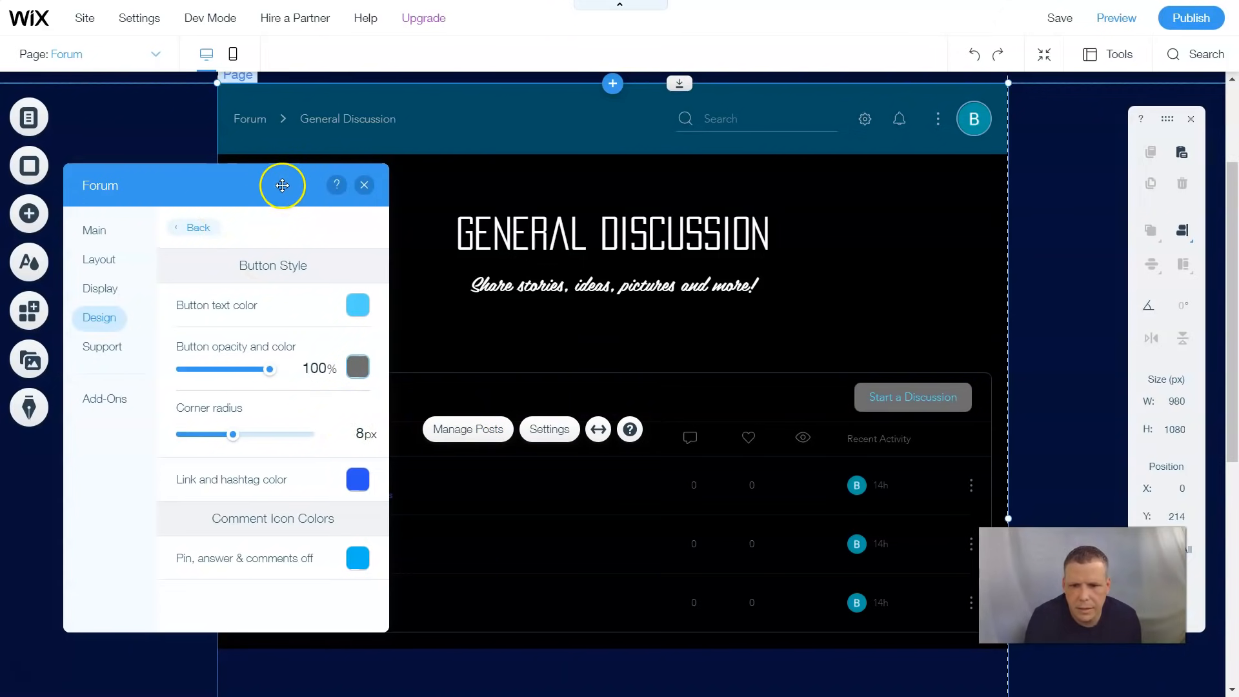
# Step: Review the color choices for links and hashtags and for the pin, answer and comments-off icons, leaving both as they are
pyautogui.moveTo(282, 185); pyautogui.dragTo(315, 148)
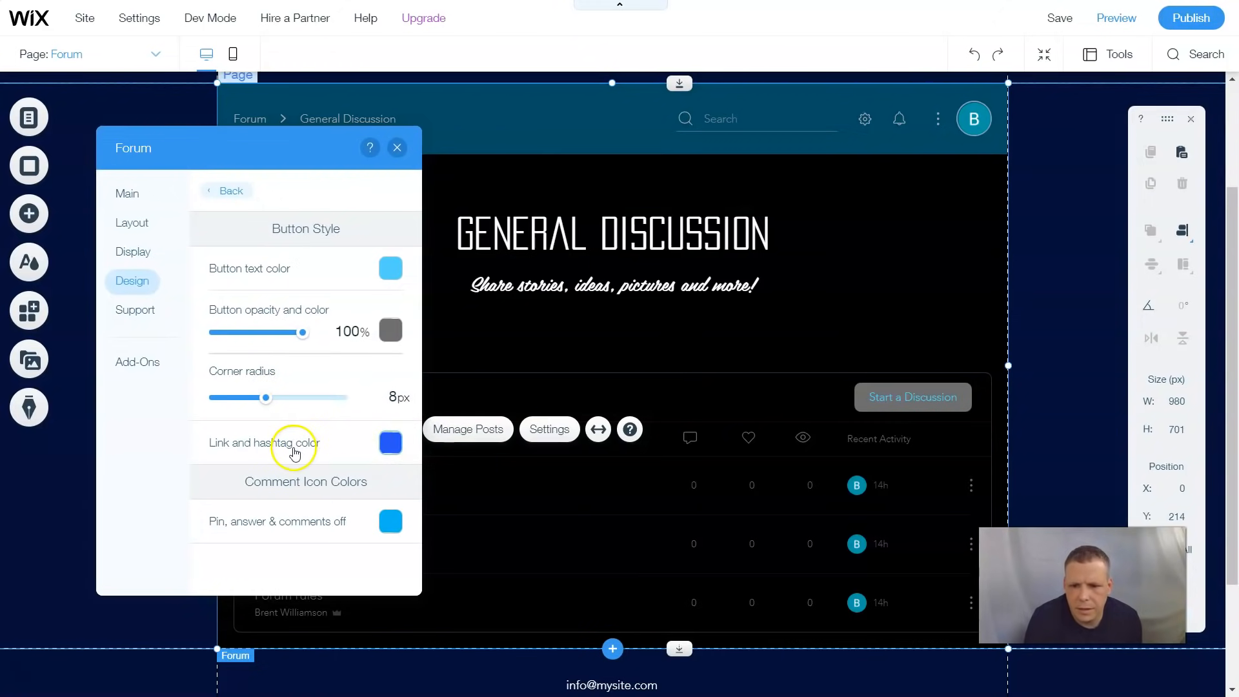
pyautogui.click(391, 444)
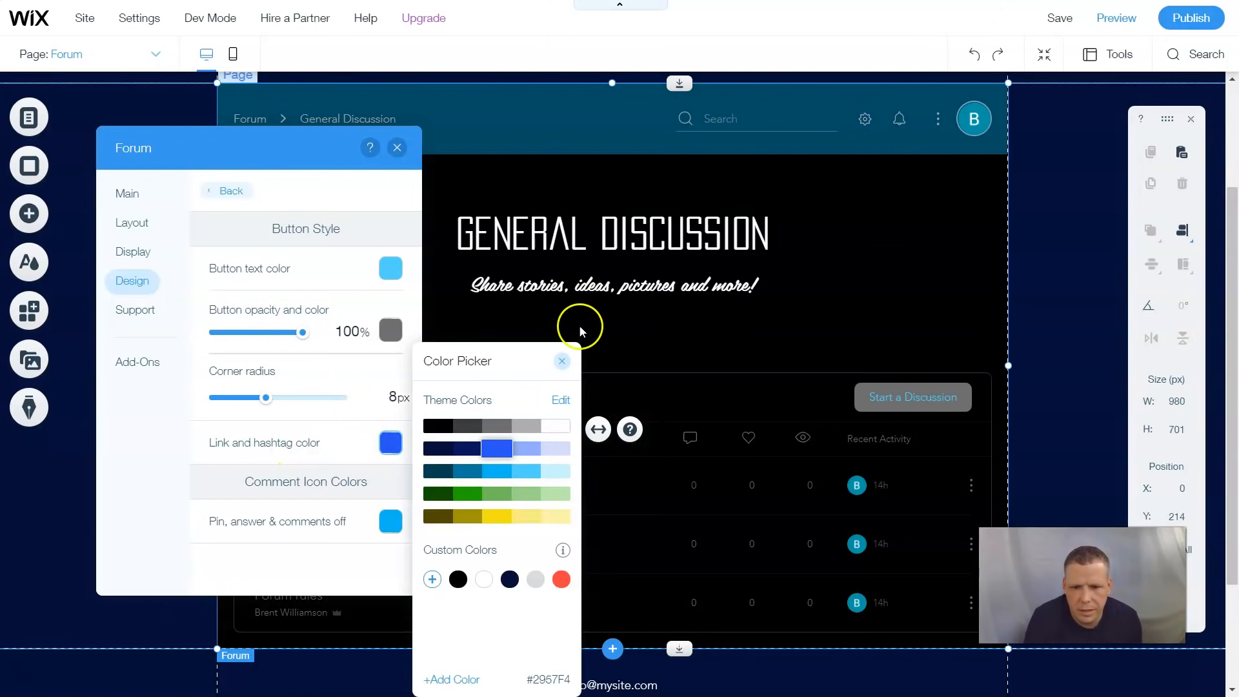
pyautogui.click(563, 362)
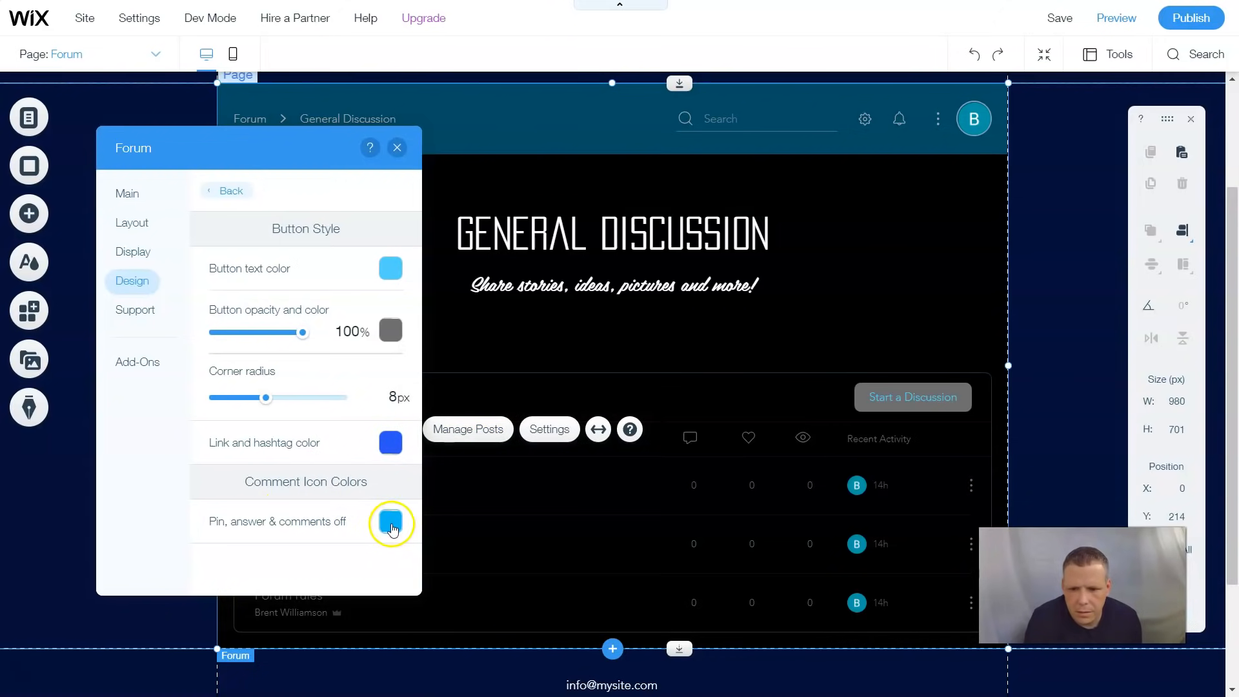
pyautogui.click(315, 520)
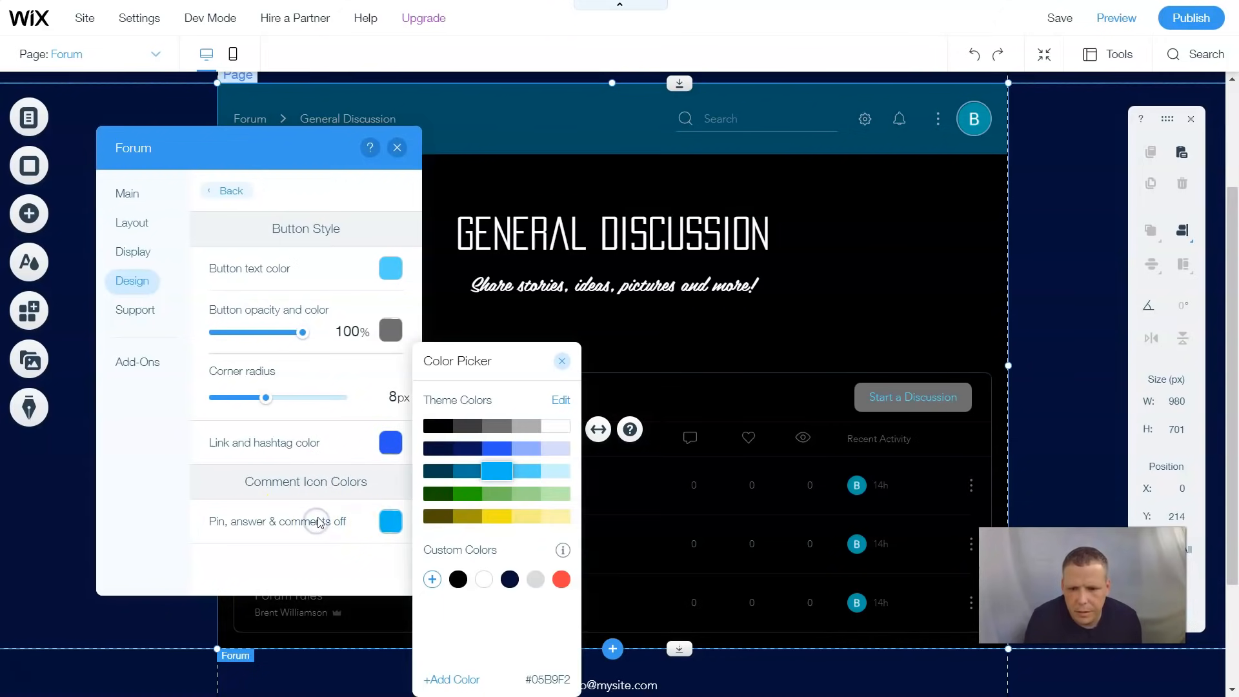
pyautogui.click(562, 360)
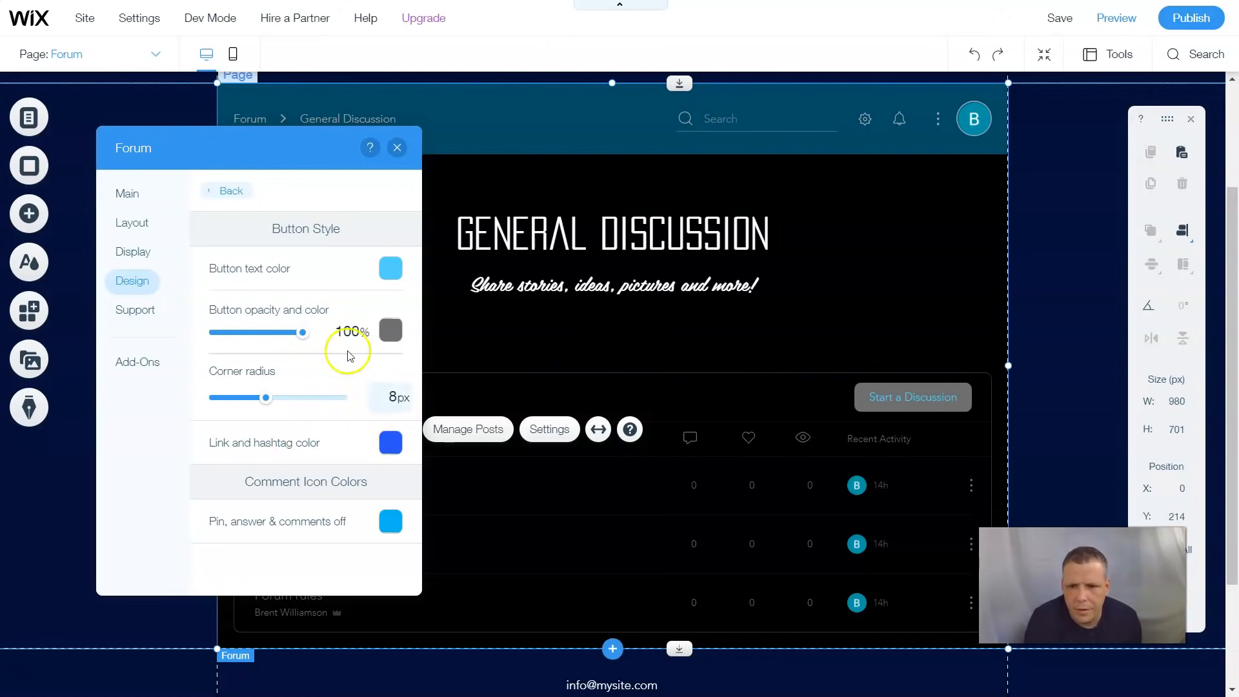
# Step: Set the forum's background color to the darkest teal theme color in the backgrounds and borders design settings
pyautogui.click(233, 190)
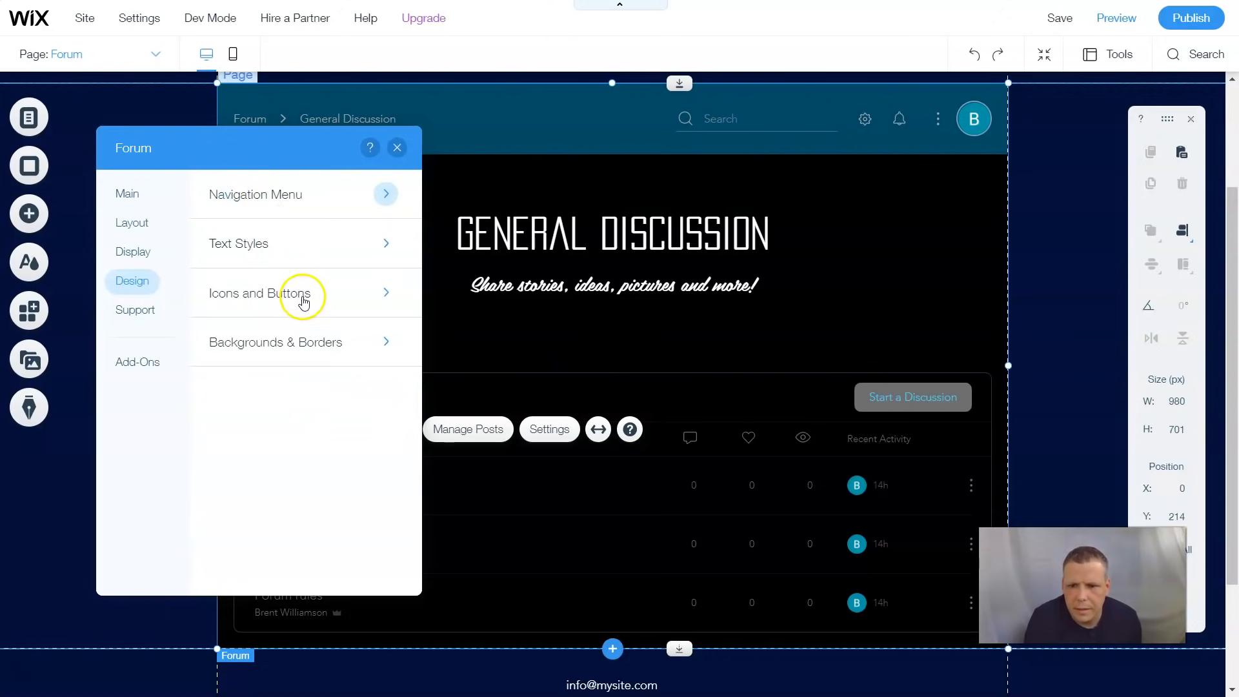
pyautogui.click(382, 343)
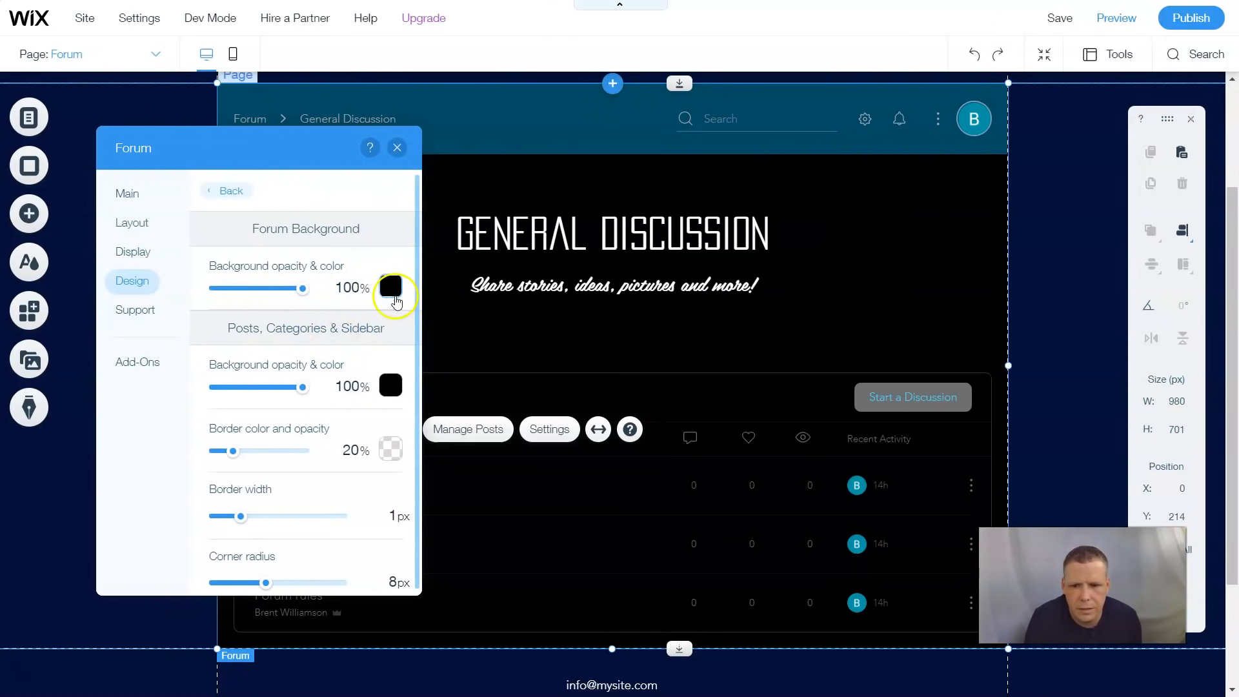
pyautogui.click(390, 286)
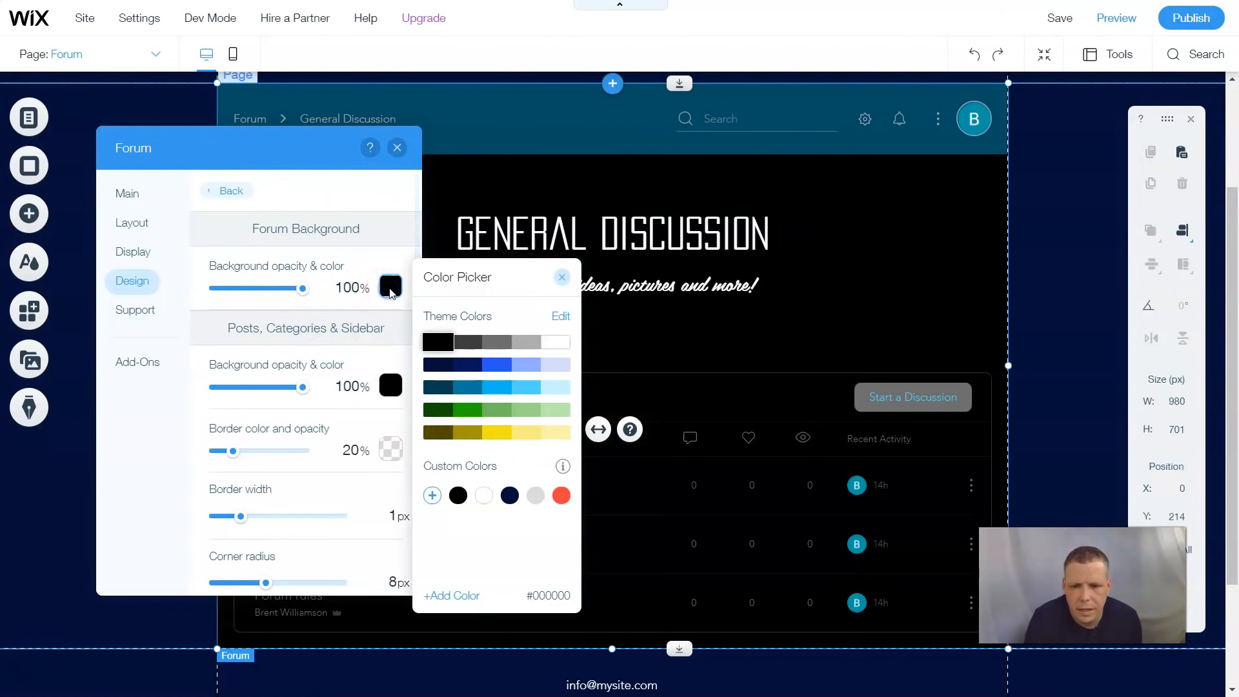
pyautogui.click(445, 391)
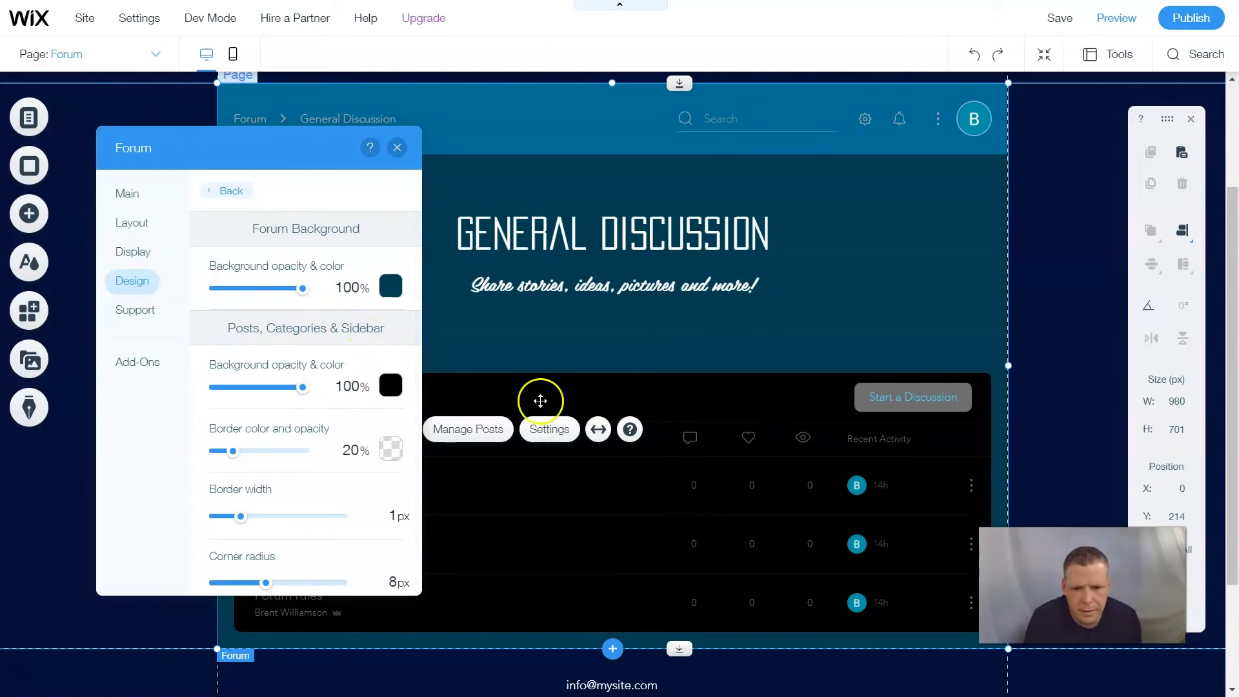
# Step: Change the background color of the forum's posts, categories and sidebar to the pale blue theme color #CCF3FF
pyautogui.click(390, 385)
pyautogui.click(473, 478)
pyautogui.click(560, 469)
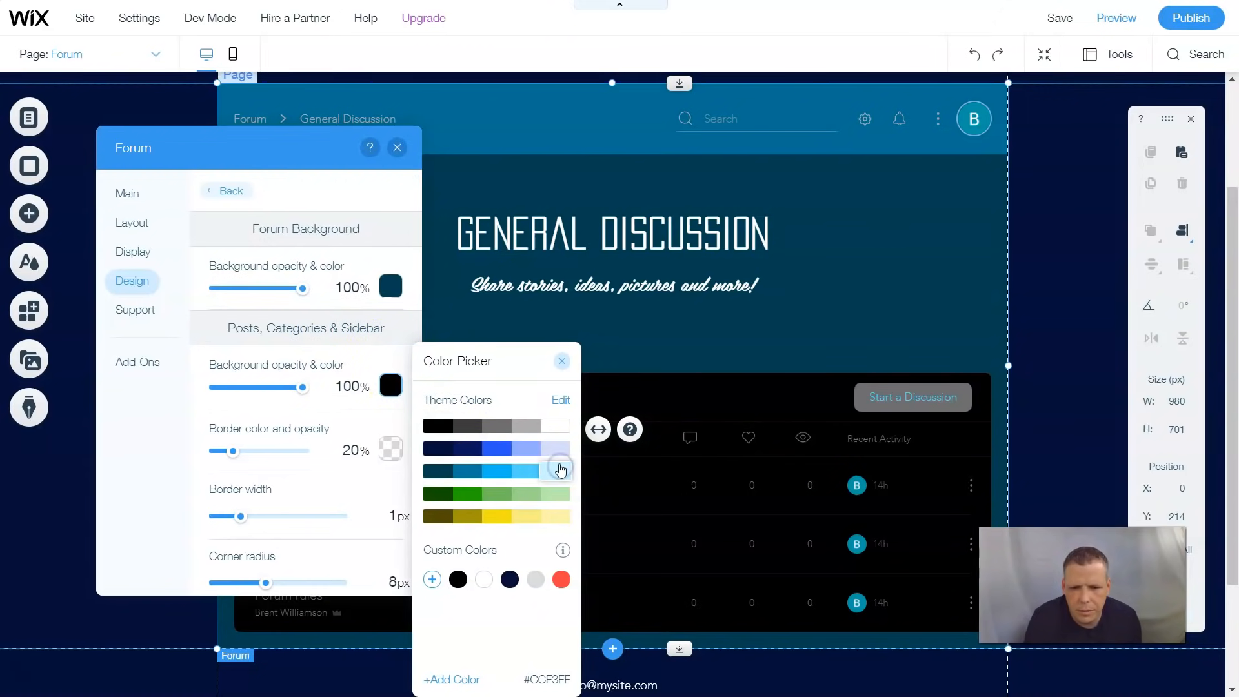
pyautogui.click(559, 469)
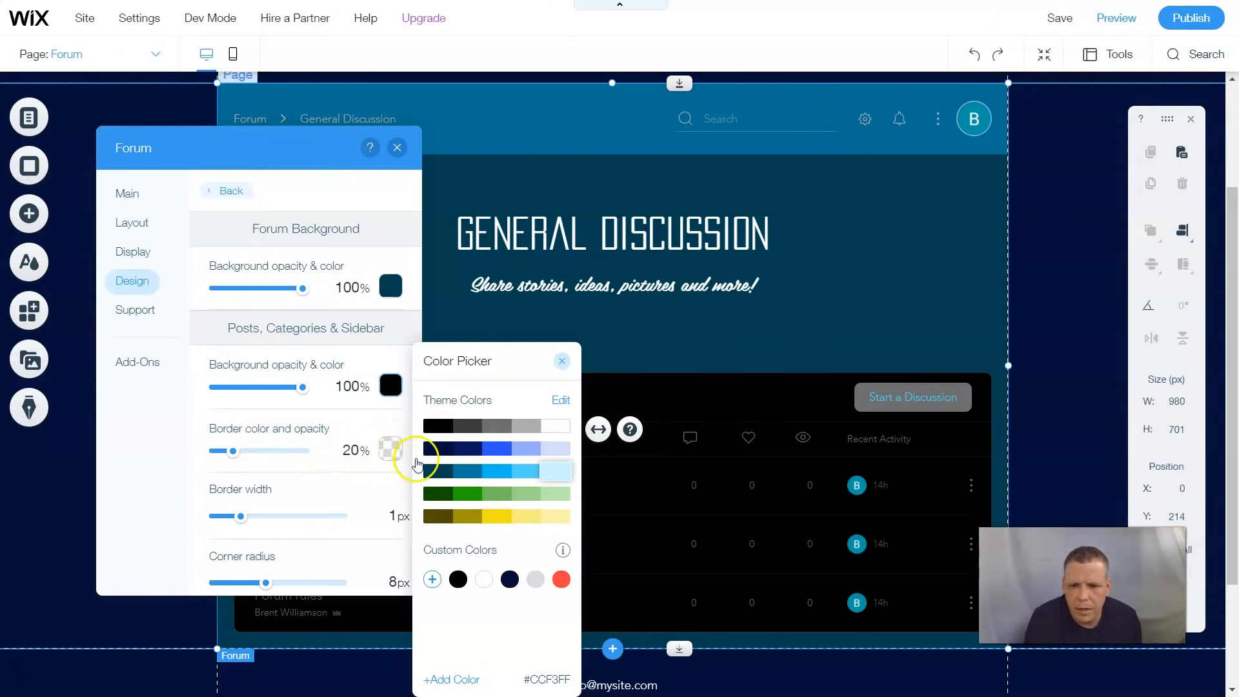
pyautogui.click(396, 457)
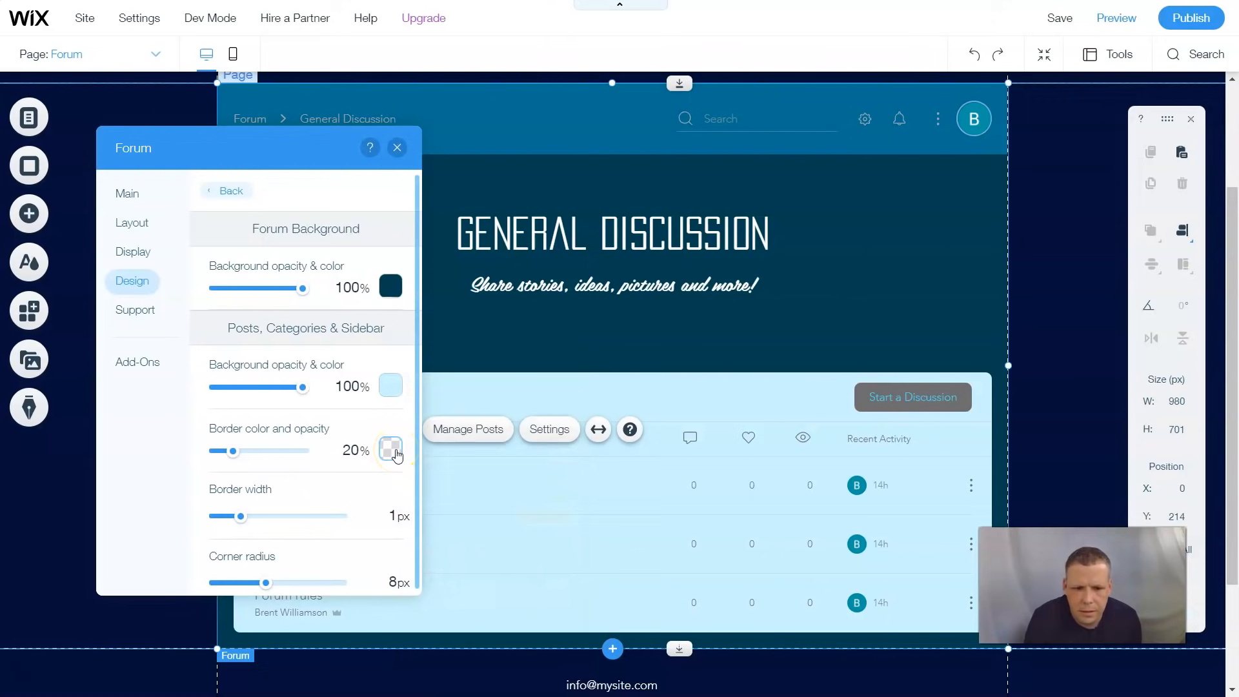
# Step: Set the border of the posts, categories and sidebar to dark gray #3D3D3D with a width of 3 px
pyautogui.click(392, 450)
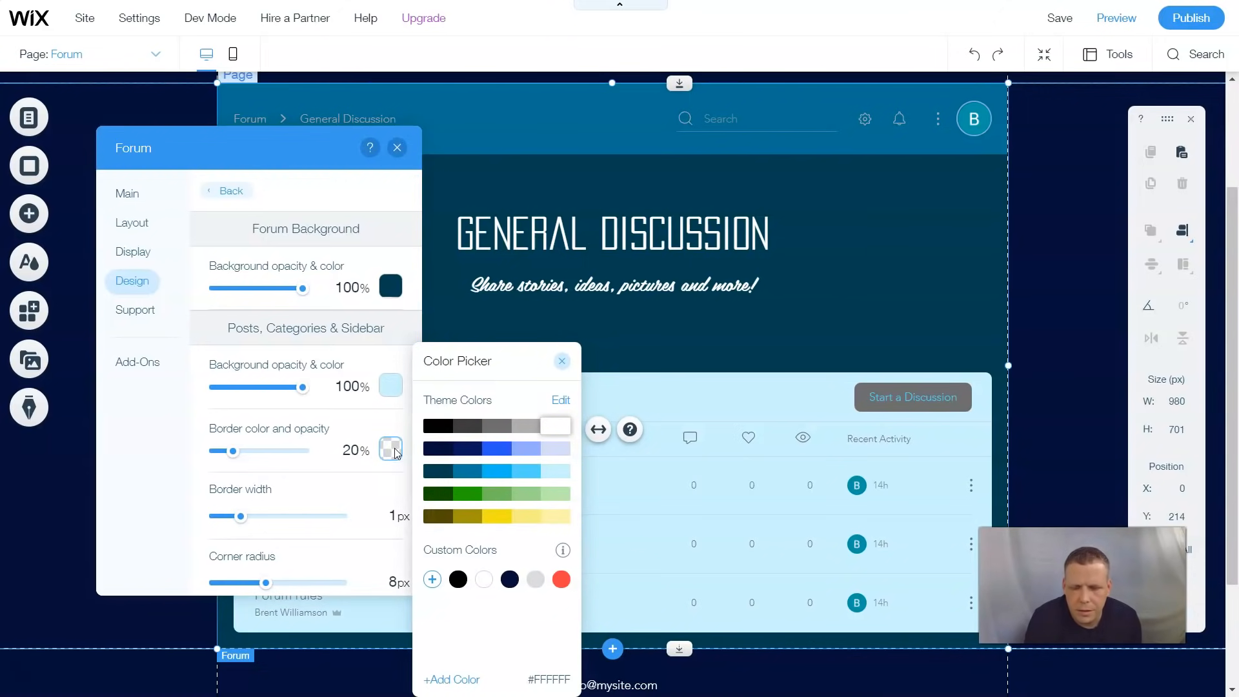
pyautogui.click(478, 427)
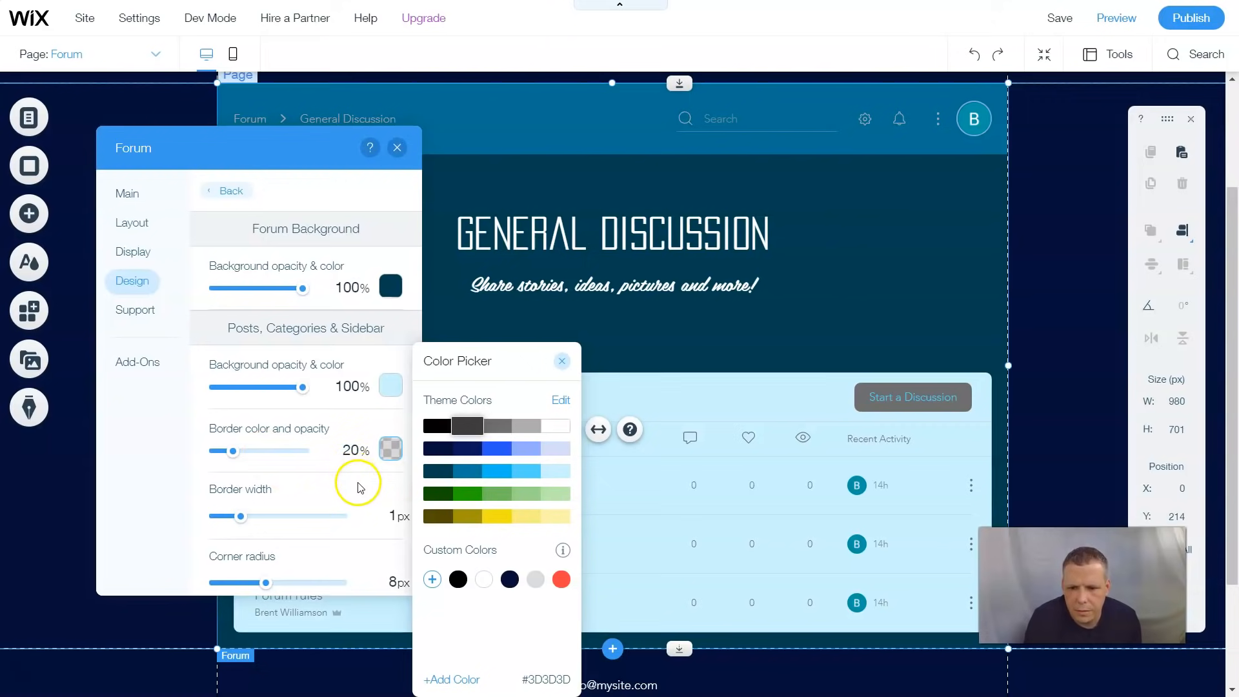
pyautogui.click(303, 502)
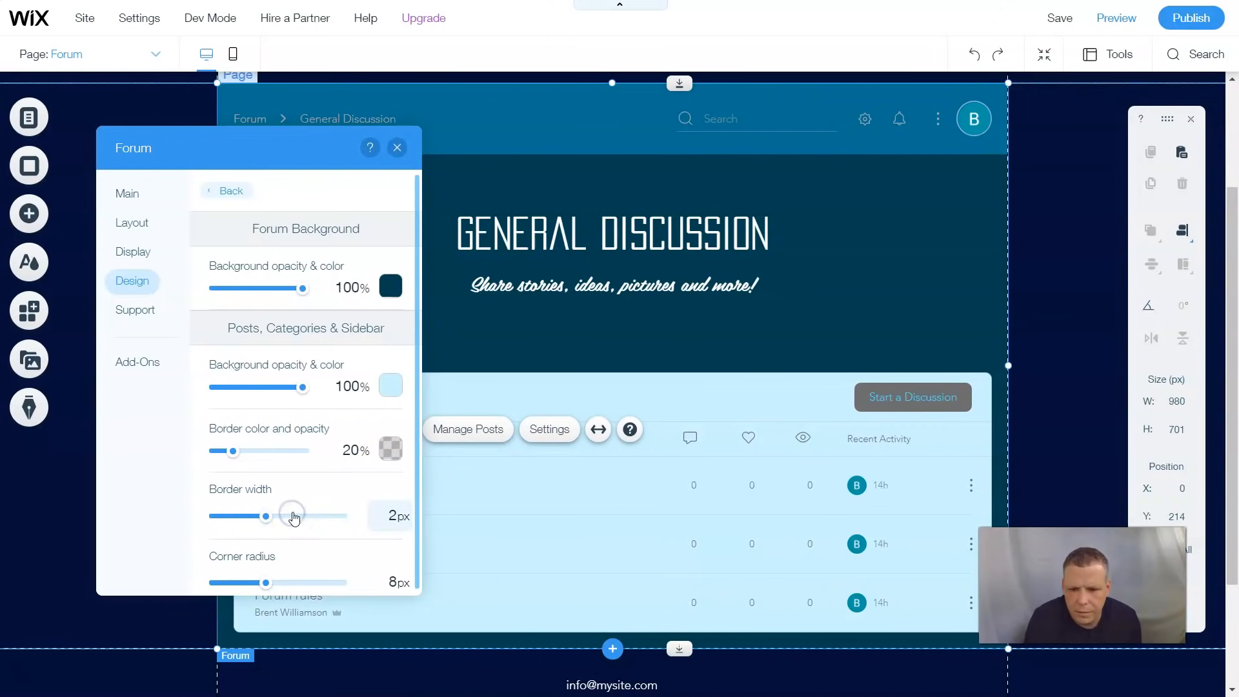
pyautogui.click(397, 451)
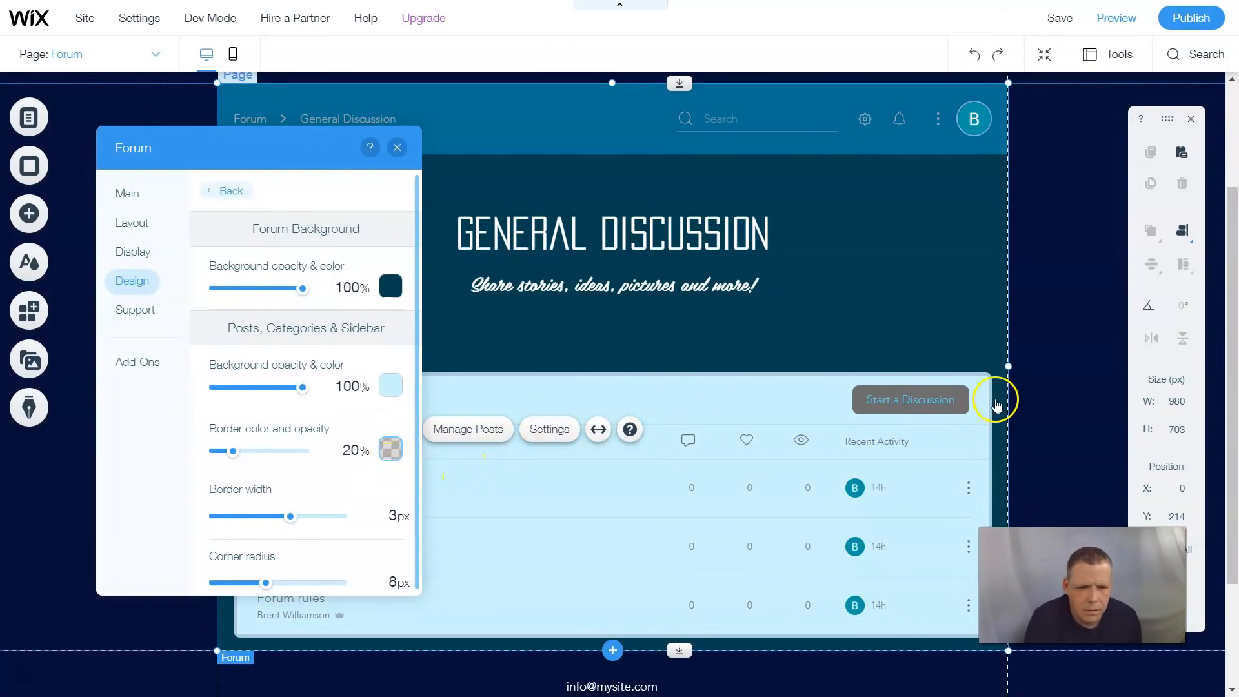
# Step: Change the border of the posts, categories and sidebar to black #000000 and set its width to 5 px
pyautogui.click(390, 448)
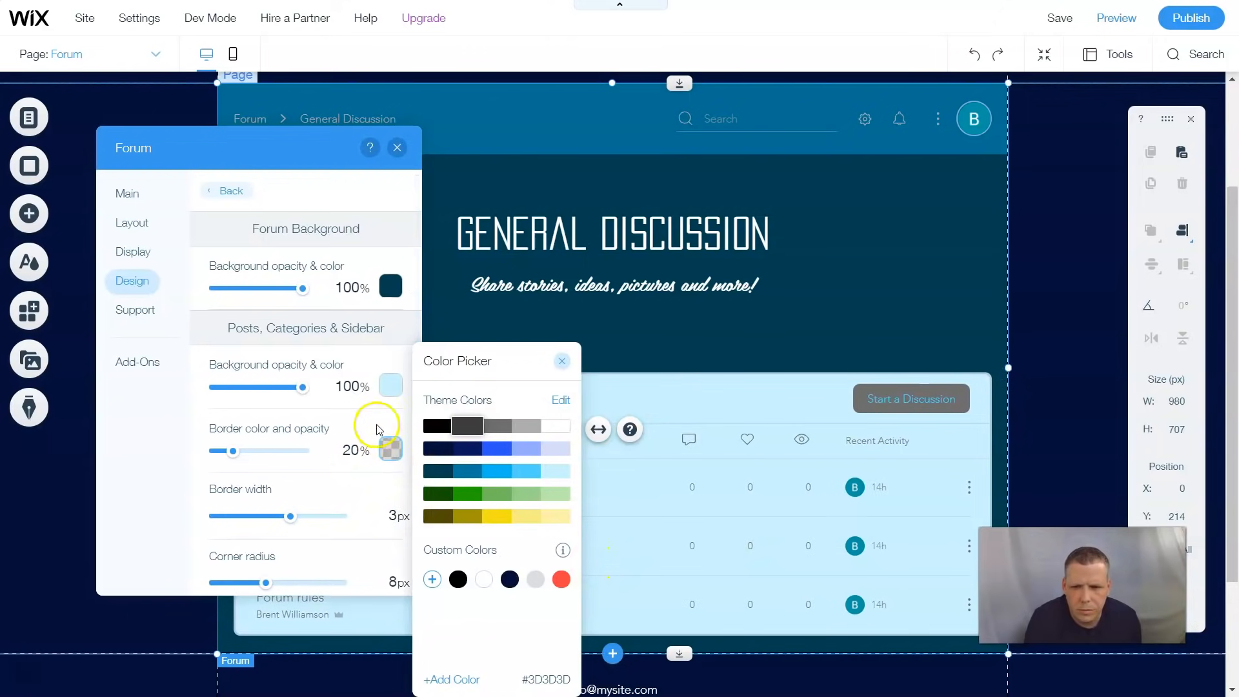
pyautogui.click(439, 431)
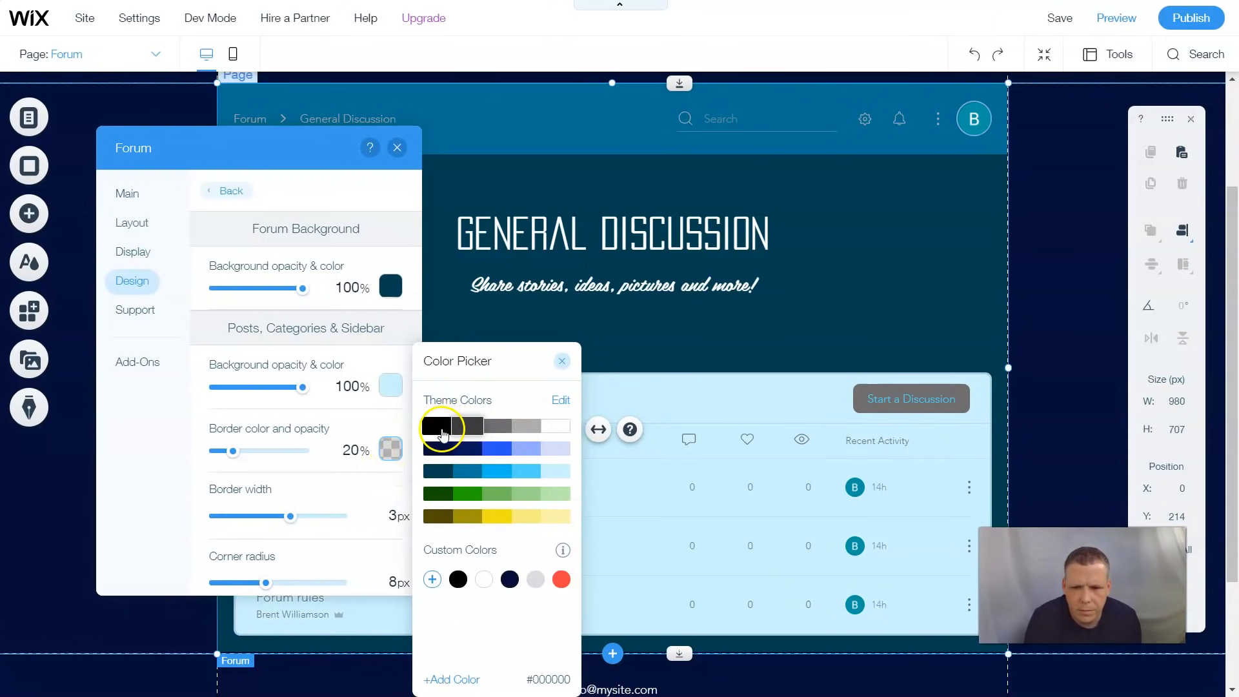
pyautogui.click(443, 432)
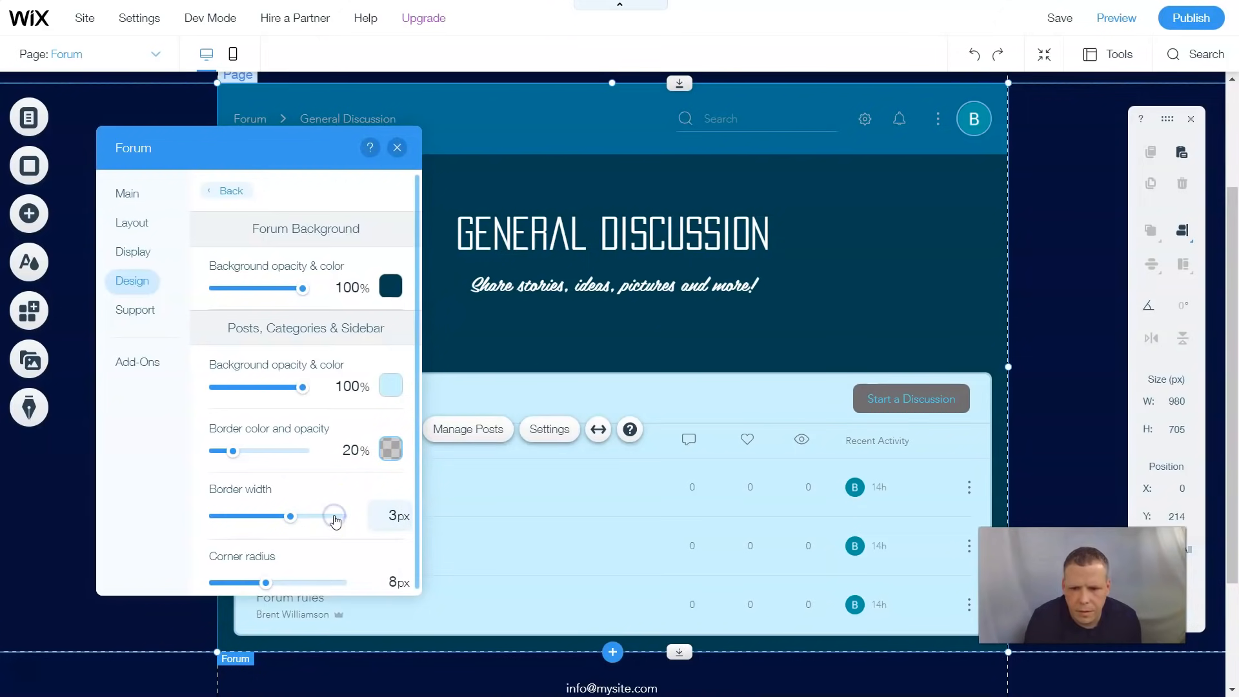
pyautogui.click(365, 502)
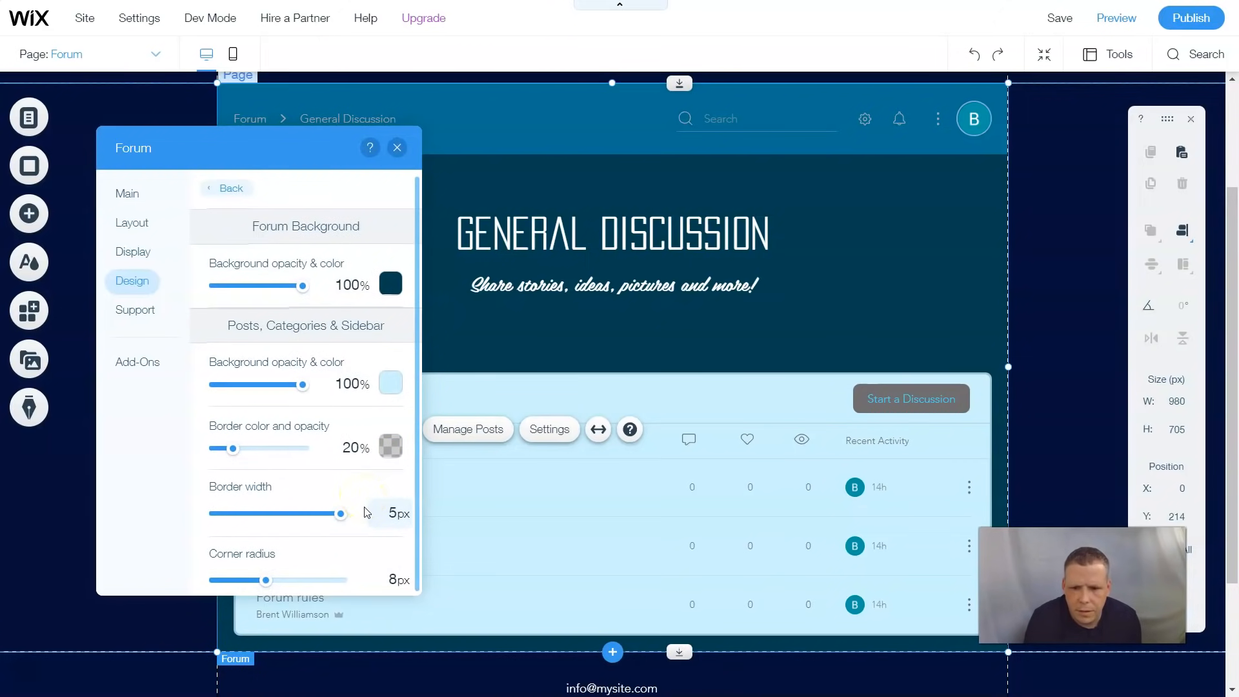
pyautogui.click(392, 450)
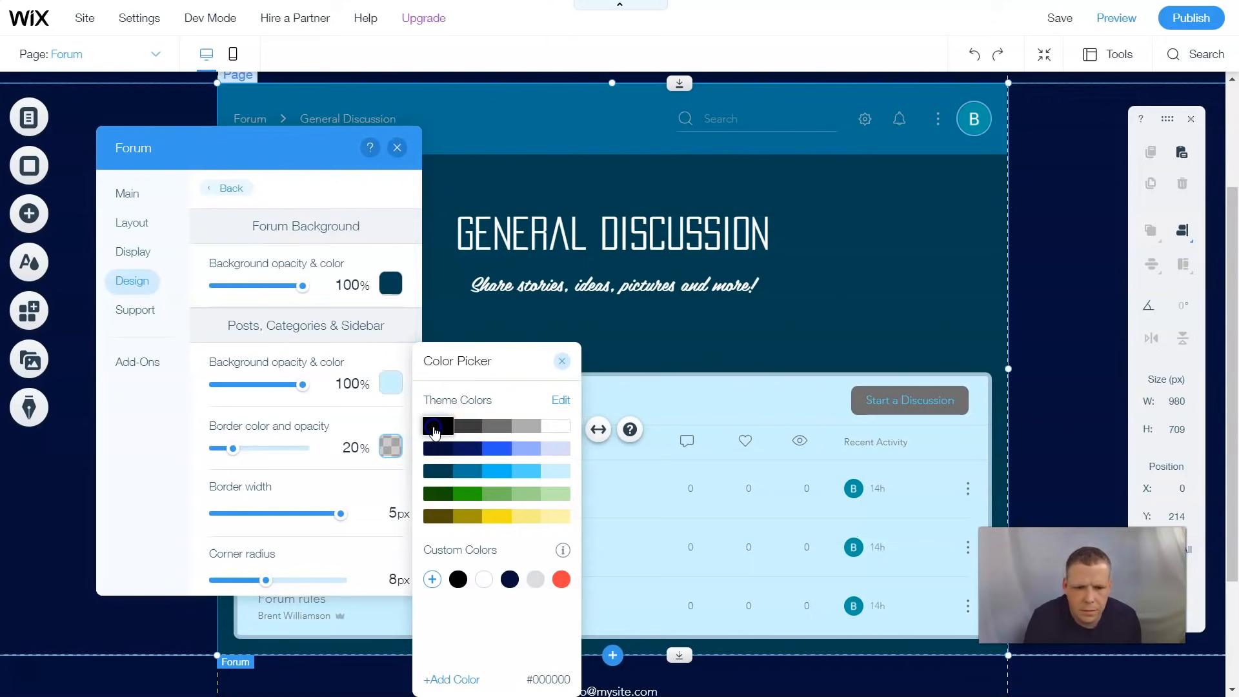
pyautogui.click(434, 431)
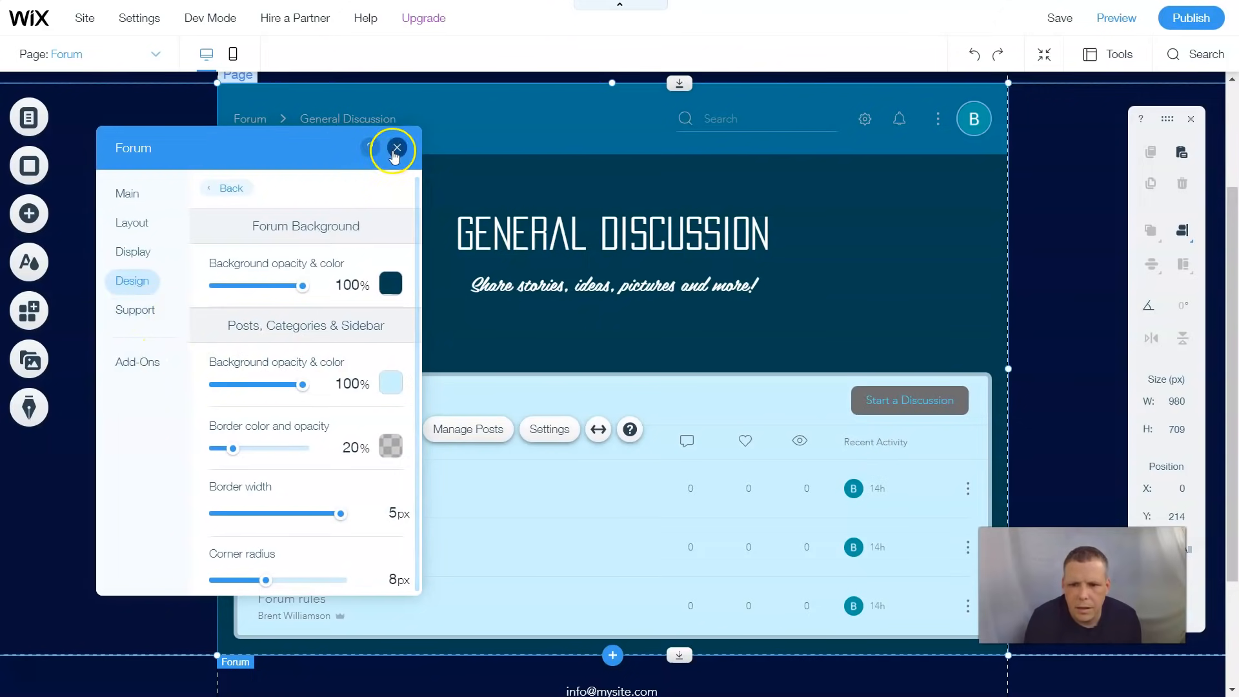
# Step: Add the forum's Recent Post Feed add-on to the Home page
pyautogui.click(229, 189)
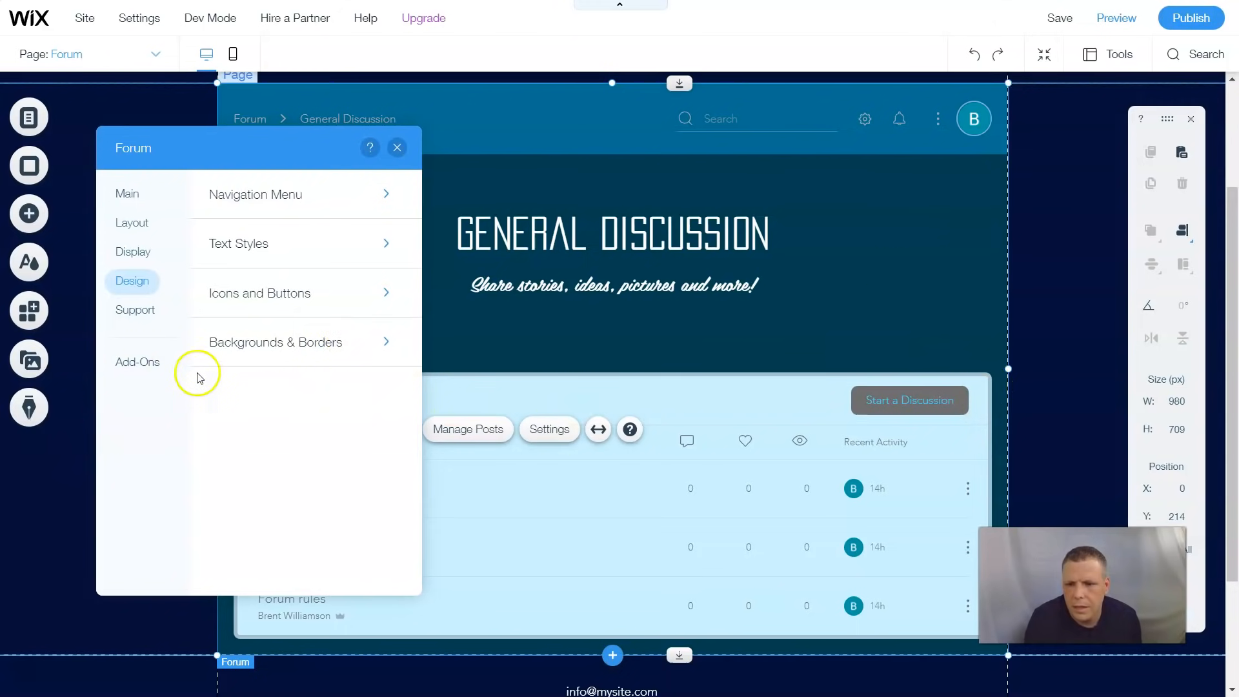
pyautogui.click(153, 366)
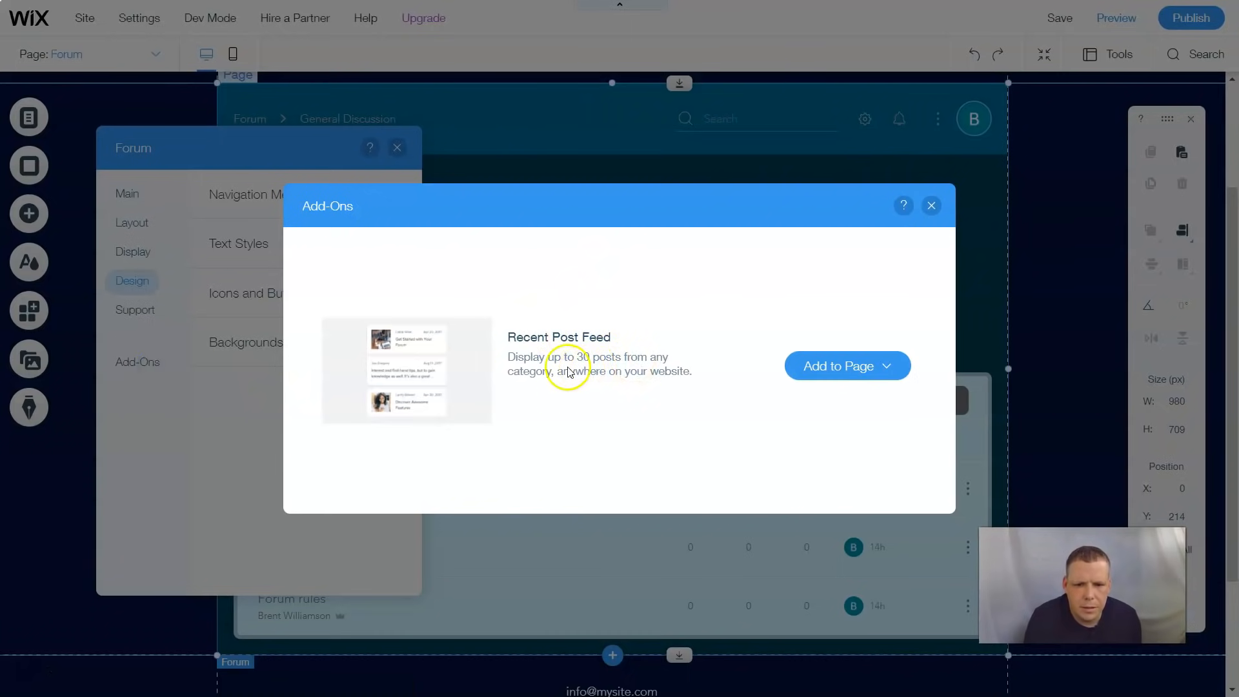
pyautogui.click(855, 363)
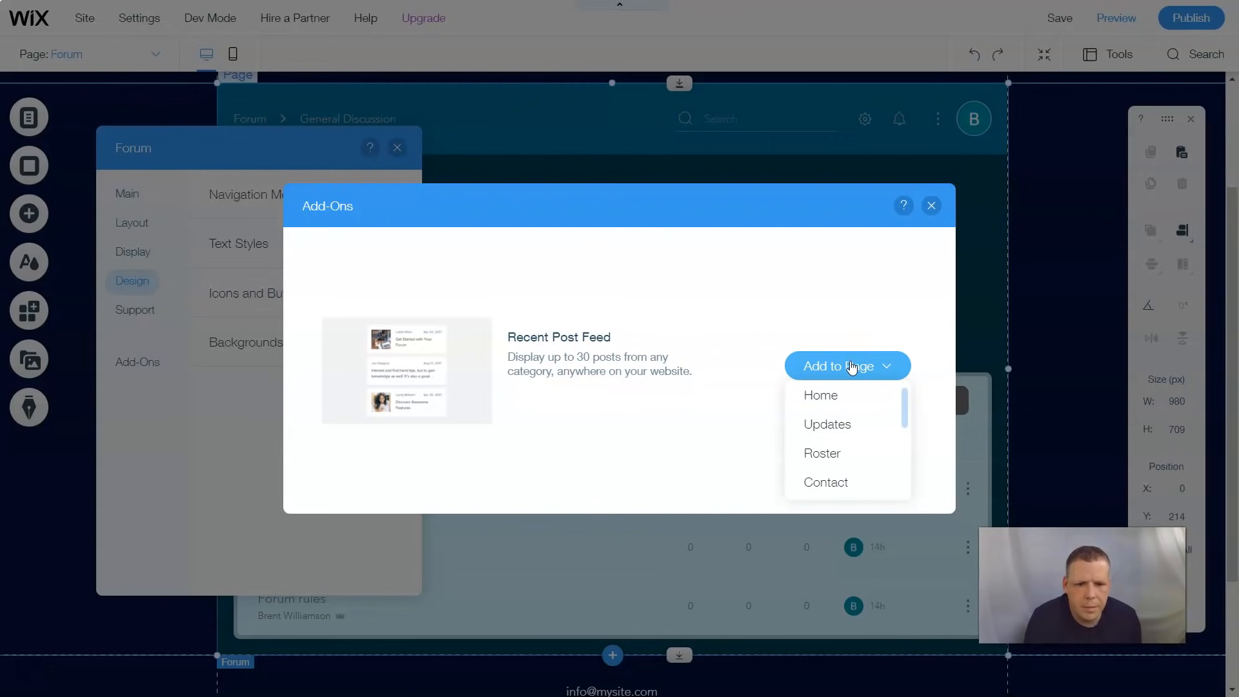
pyautogui.click(816, 396)
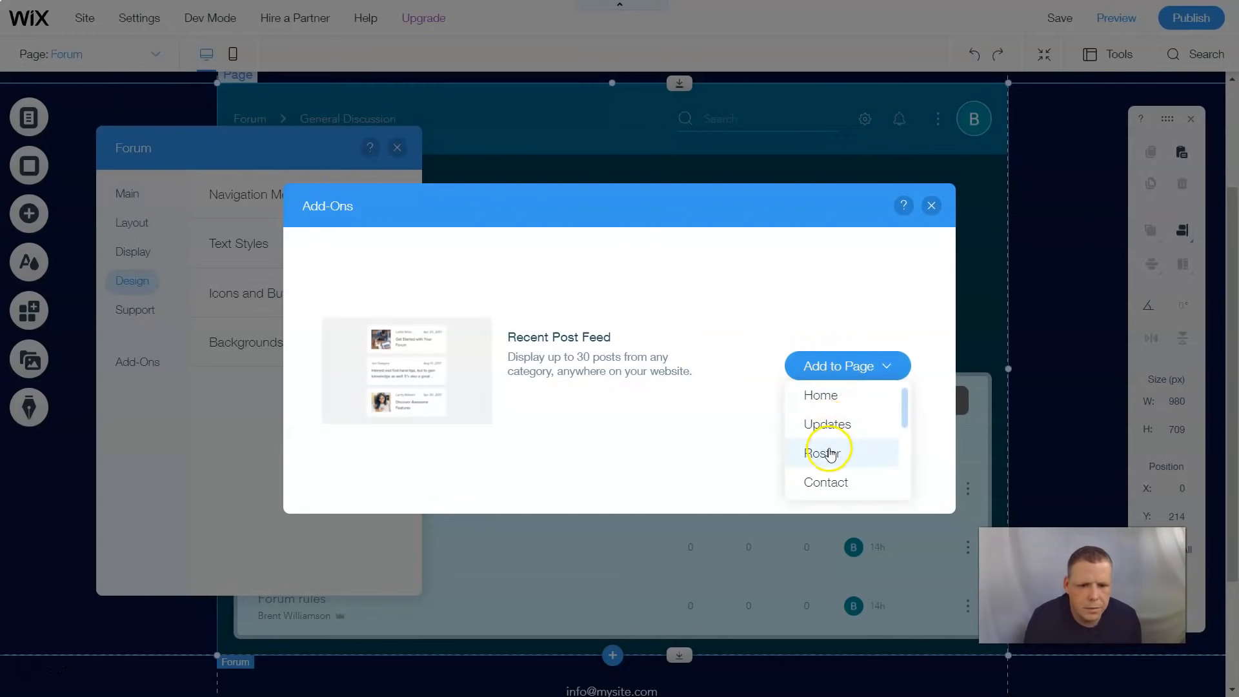
pyautogui.click(829, 394)
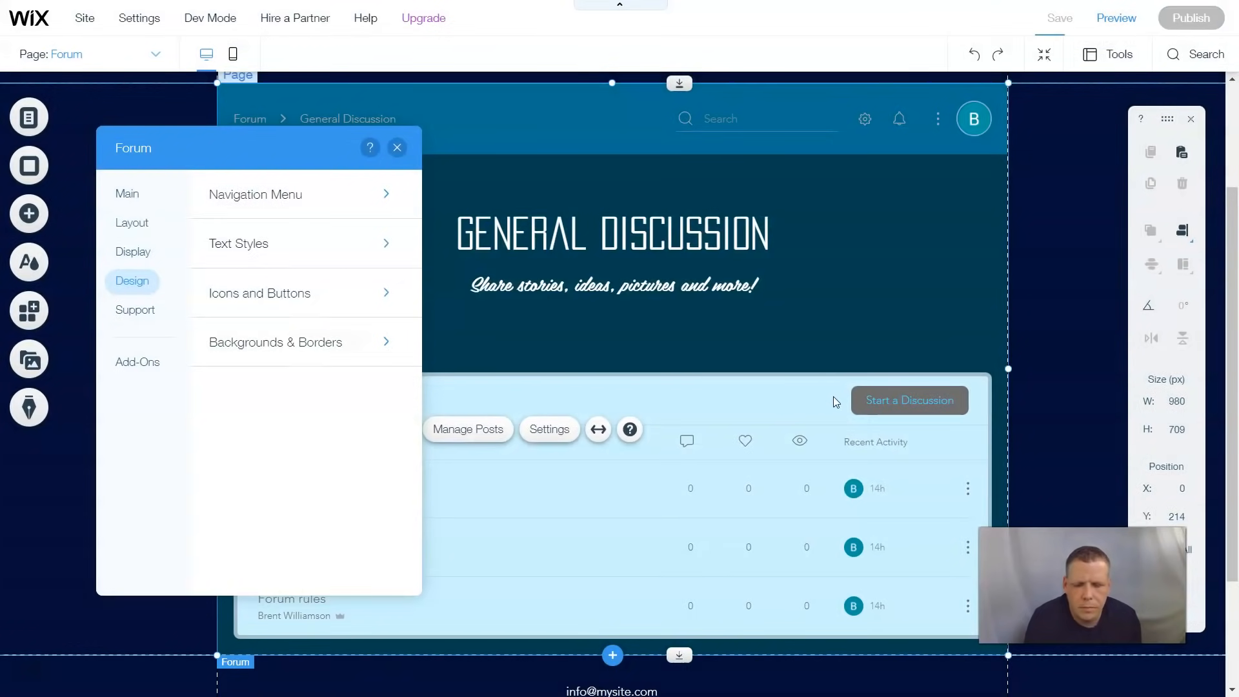
pyautogui.click(846, 397)
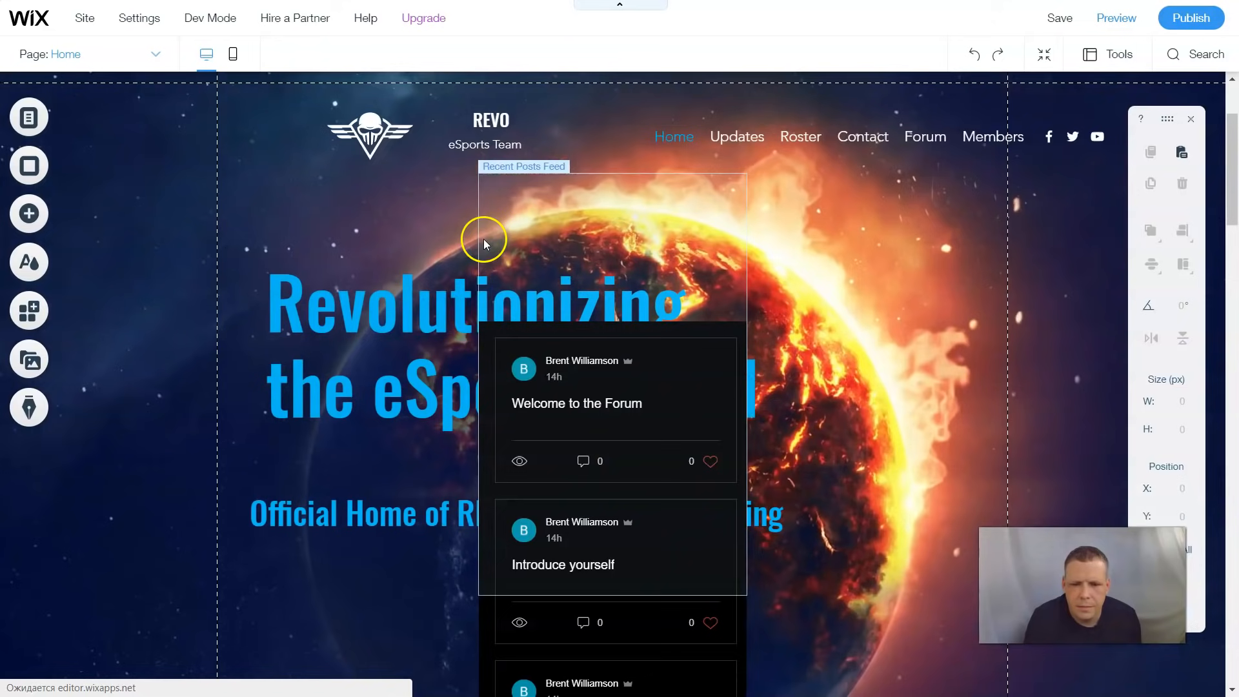
# Step: Move the Recent Posts Feed off the Home page headline, to the right half of the hero strip below the tagline
pyautogui.scroll(-3, 864, 354)
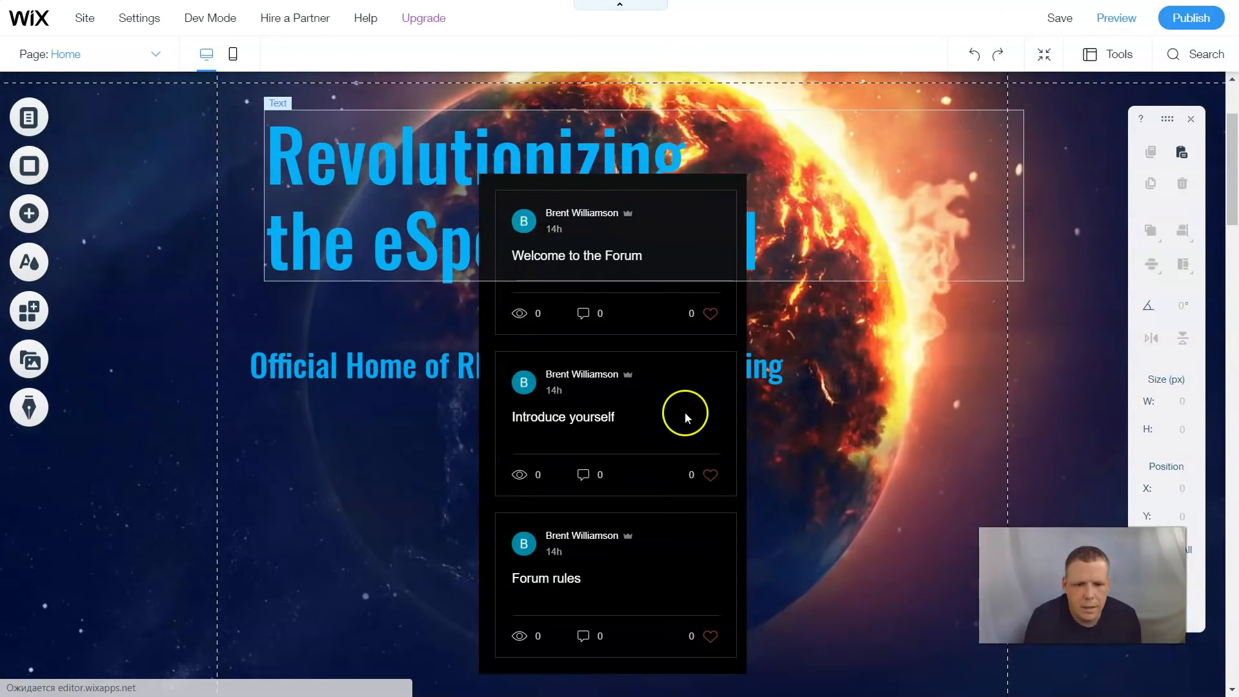
pyautogui.click(622, 294)
pyautogui.moveTo(639, 279); pyautogui.dragTo(839, 279)
pyautogui.scroll(-4, 785, 362)
pyautogui.click(1026, 256)
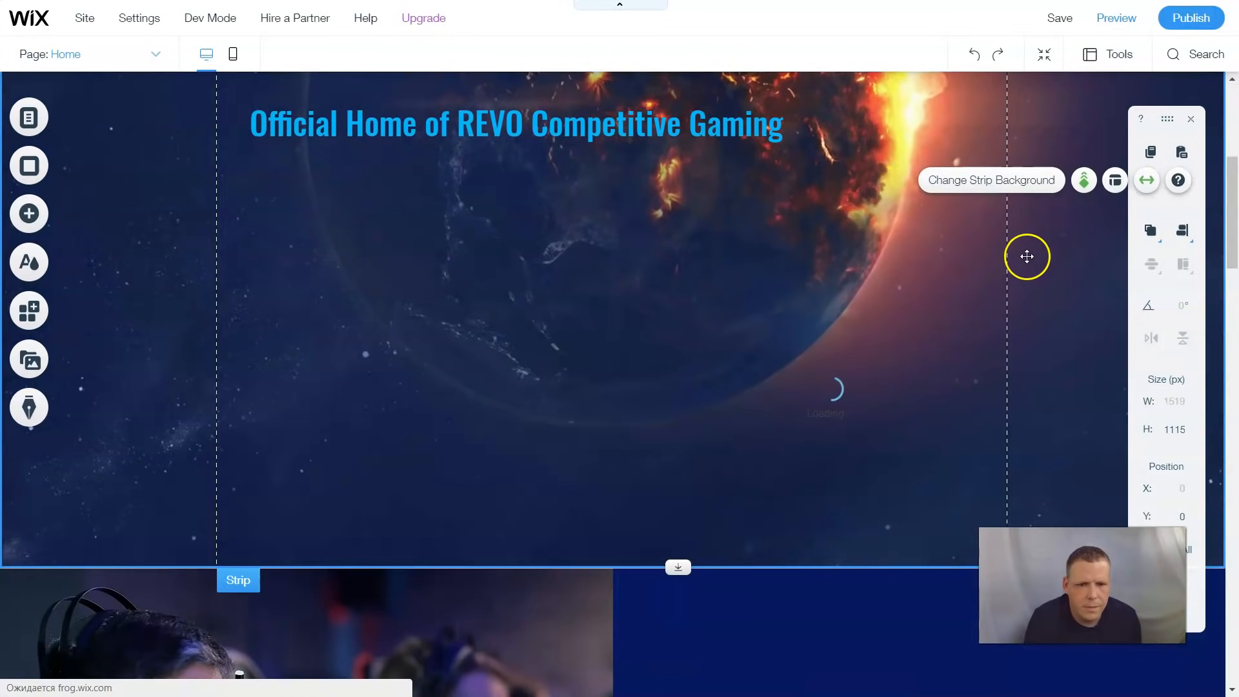
# Step: Preview the Home page and examine how the recent posts feed sits in the hero strip above the About Us section
pyautogui.scroll(6, 1027, 256)
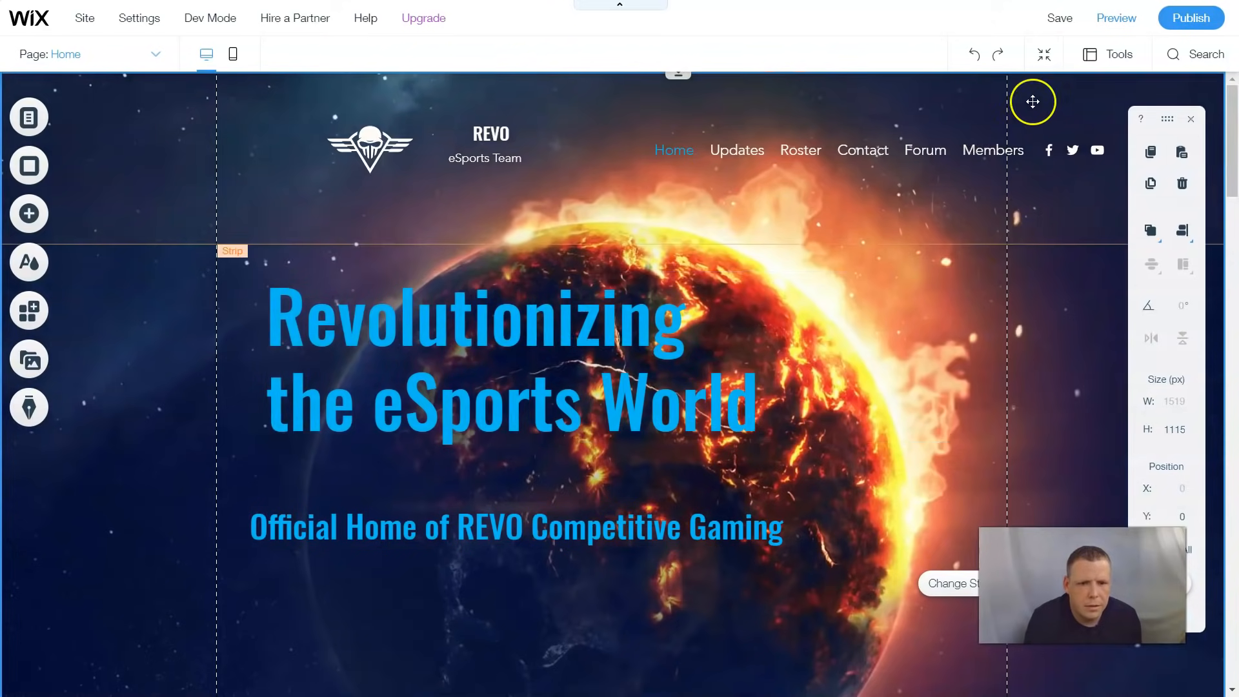
pyautogui.click(1111, 25)
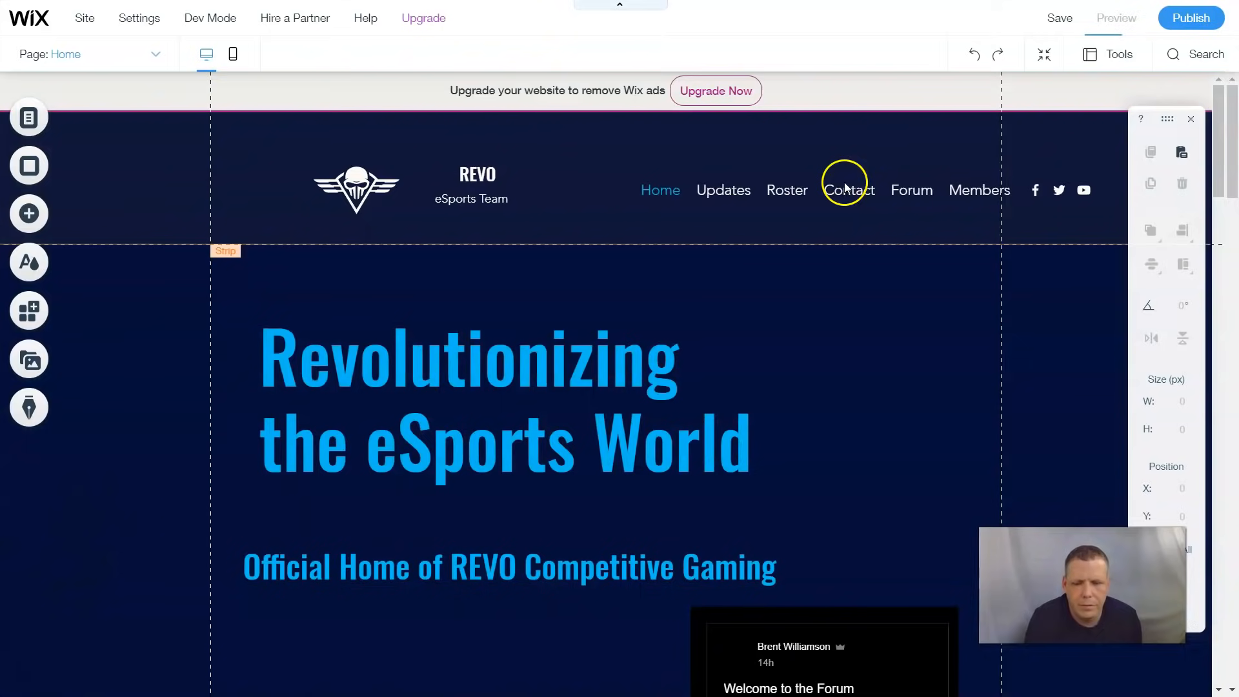
pyautogui.scroll(-1, 860, 234)
pyautogui.scroll(-15, 861, 233)
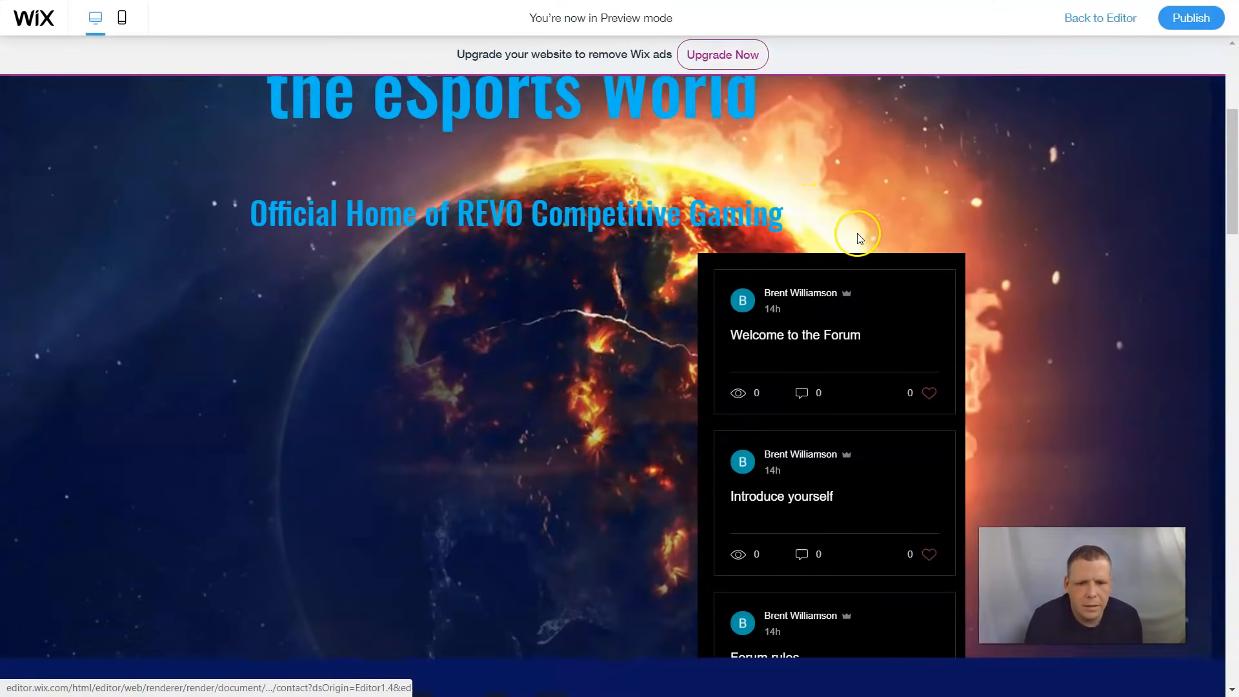
pyautogui.scroll(13, 874, 230)
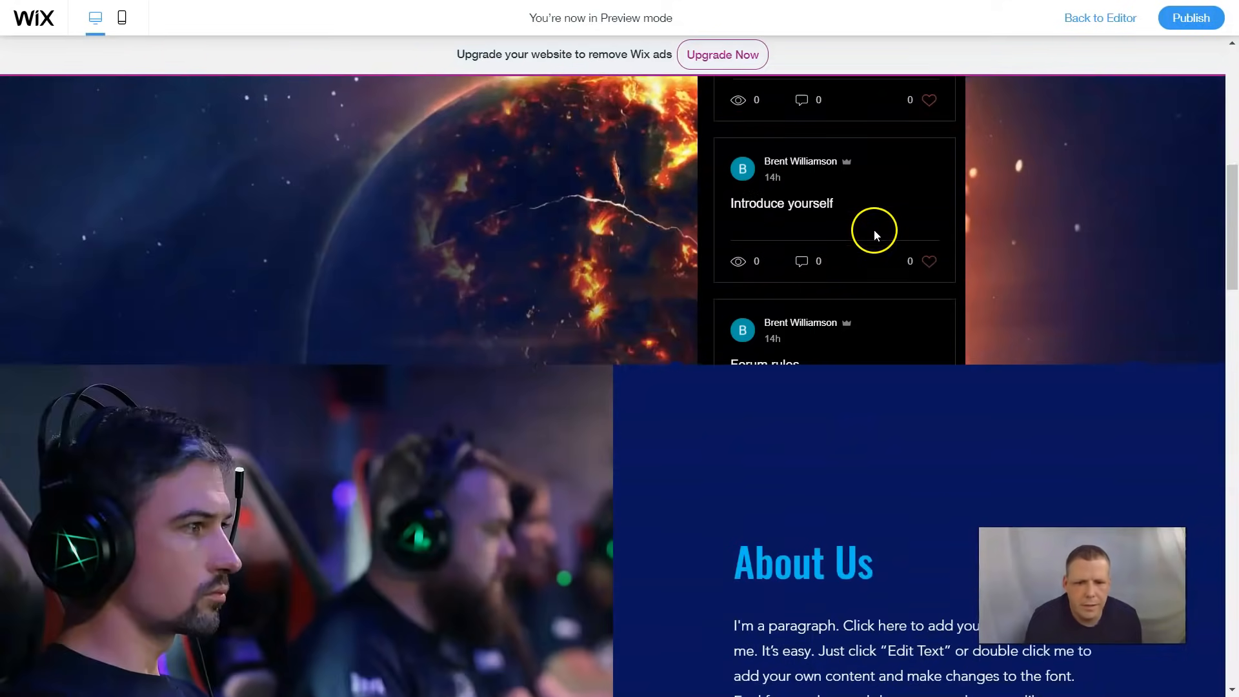
pyautogui.scroll(-7, 894, 211)
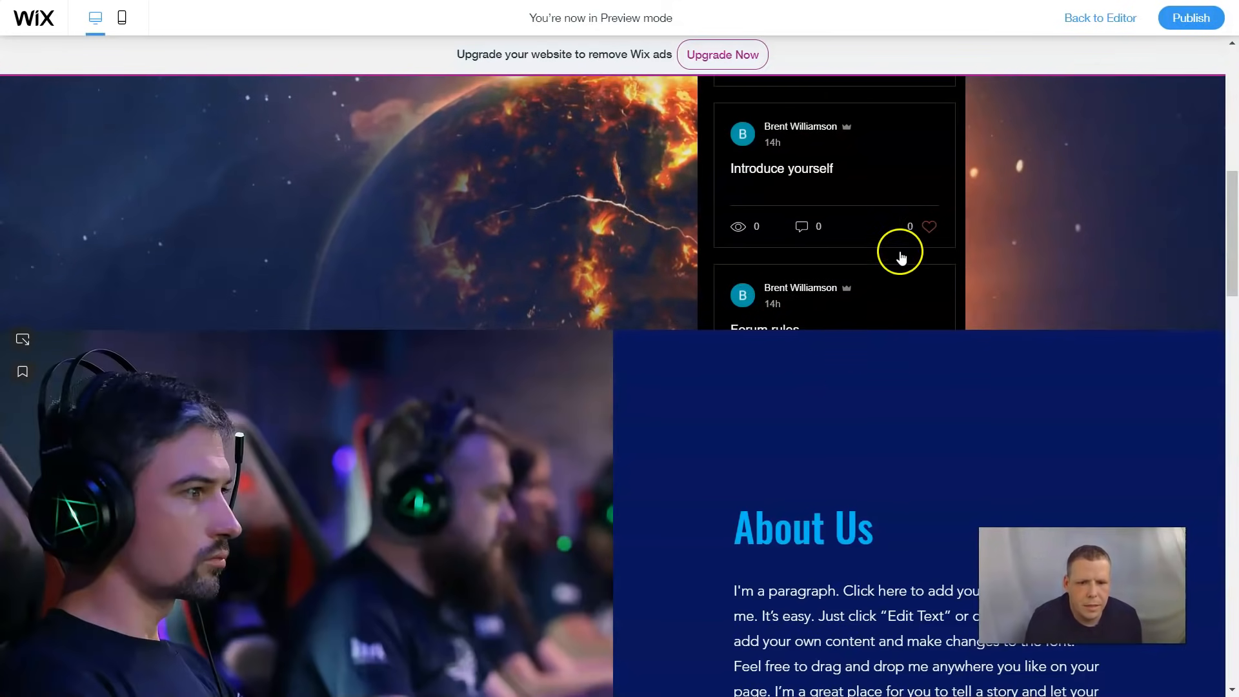
pyautogui.scroll(4, 996, 391)
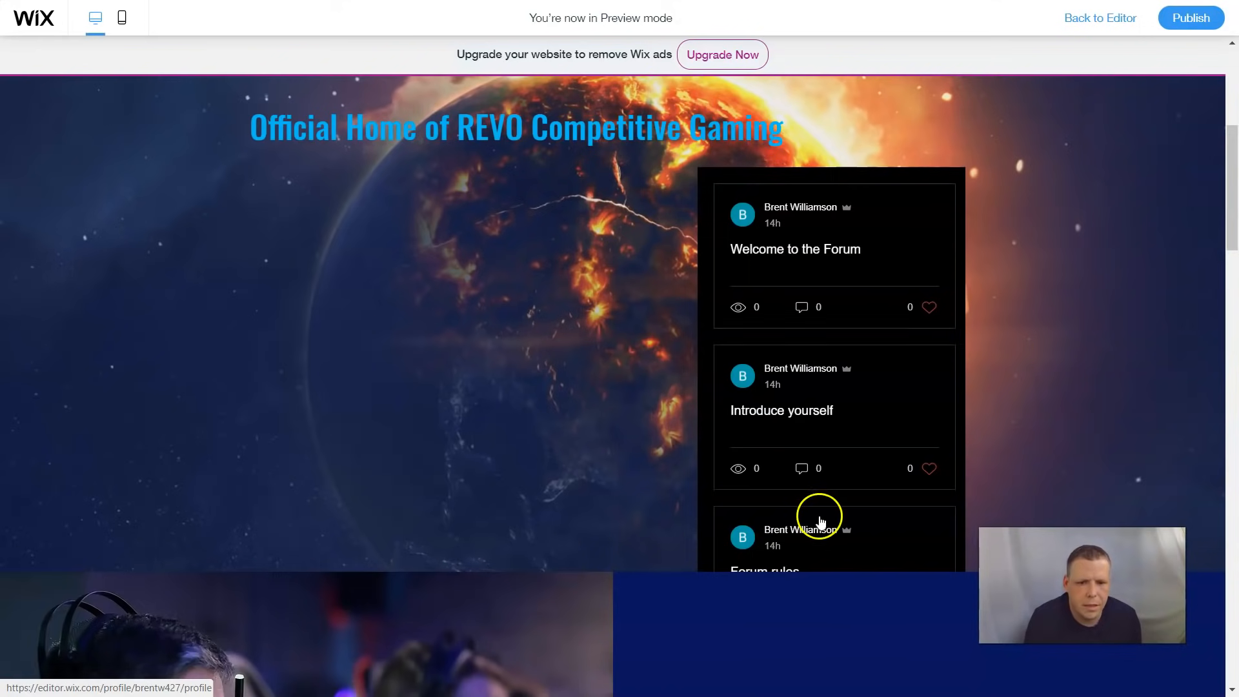
pyautogui.scroll(7, 1145, 264)
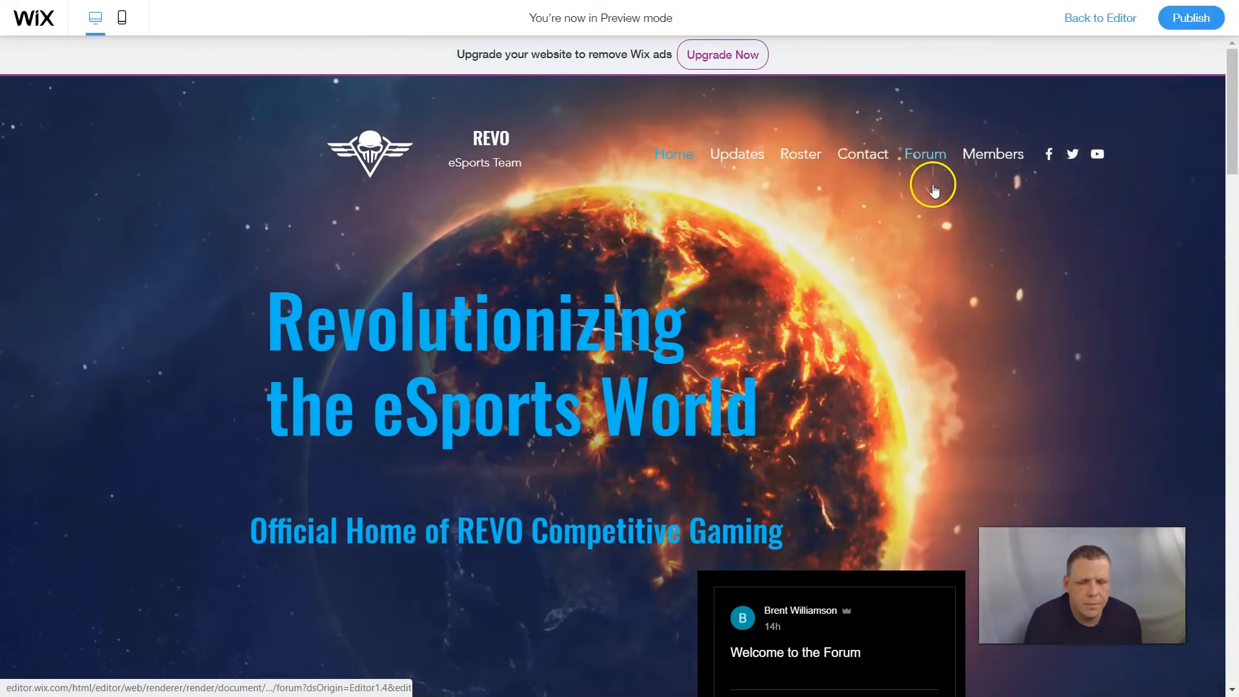
# Step: Open the Forum page in the preview and examine its header, categories and New Posts section
pyautogui.click(934, 189)
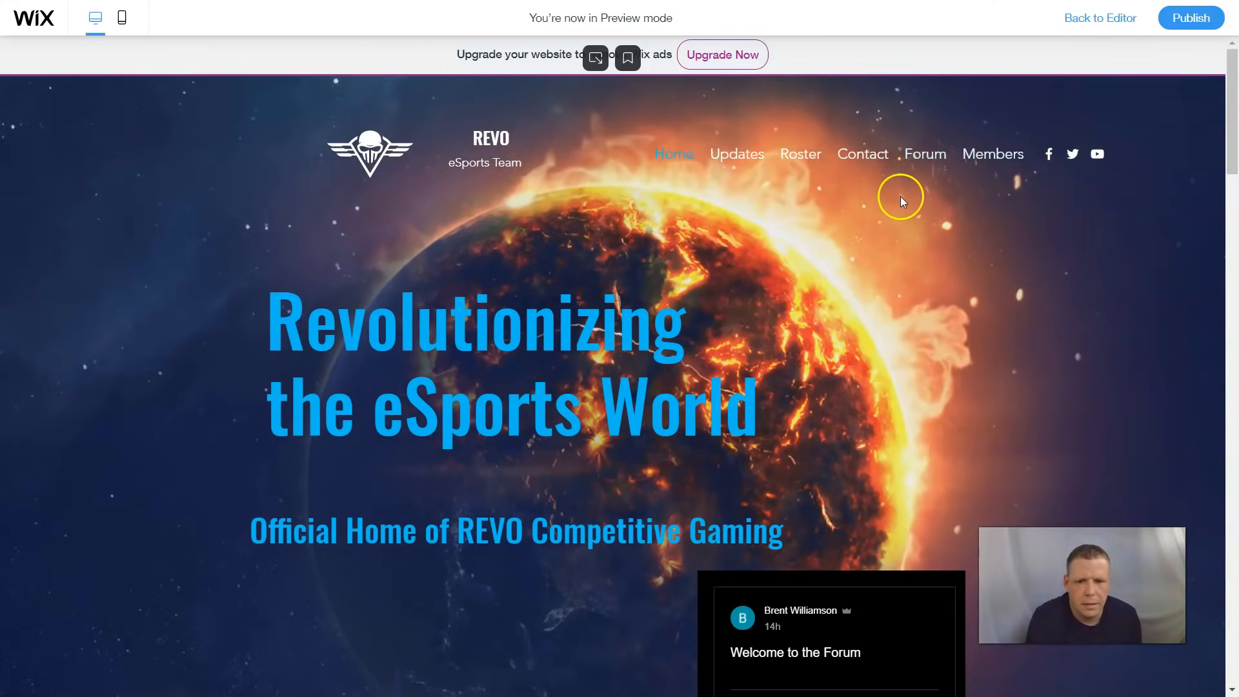
pyautogui.click(928, 156)
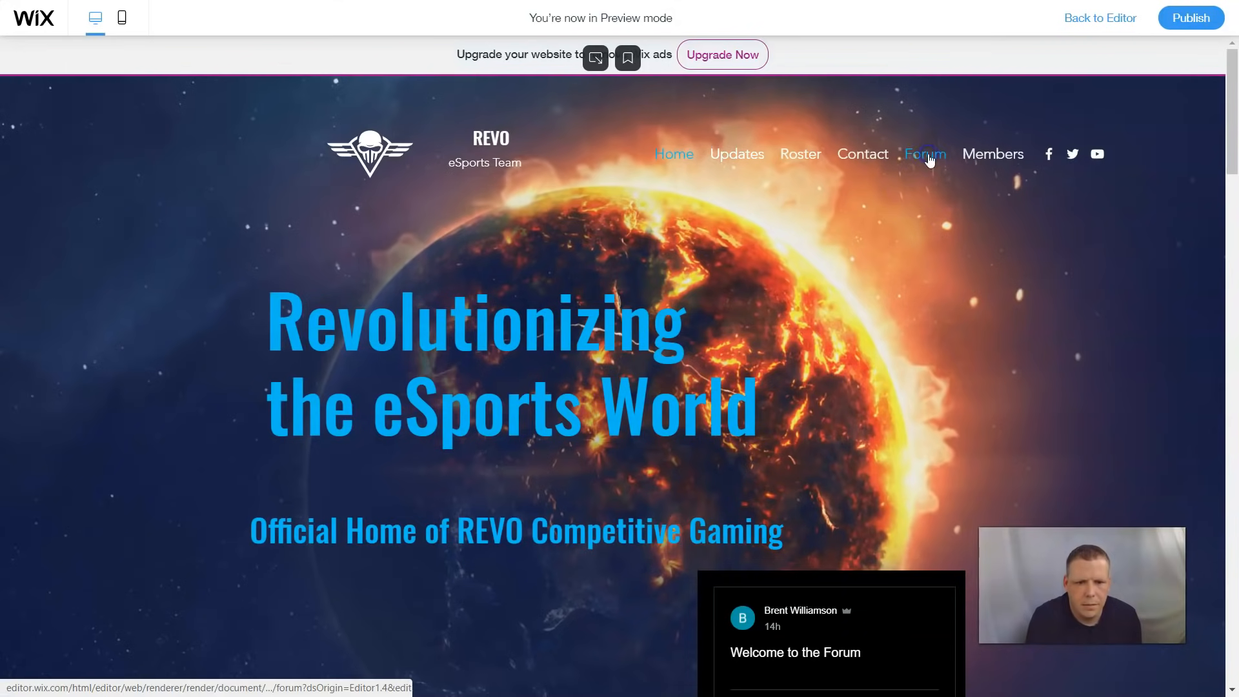
pyautogui.scroll(-10, 901, 235)
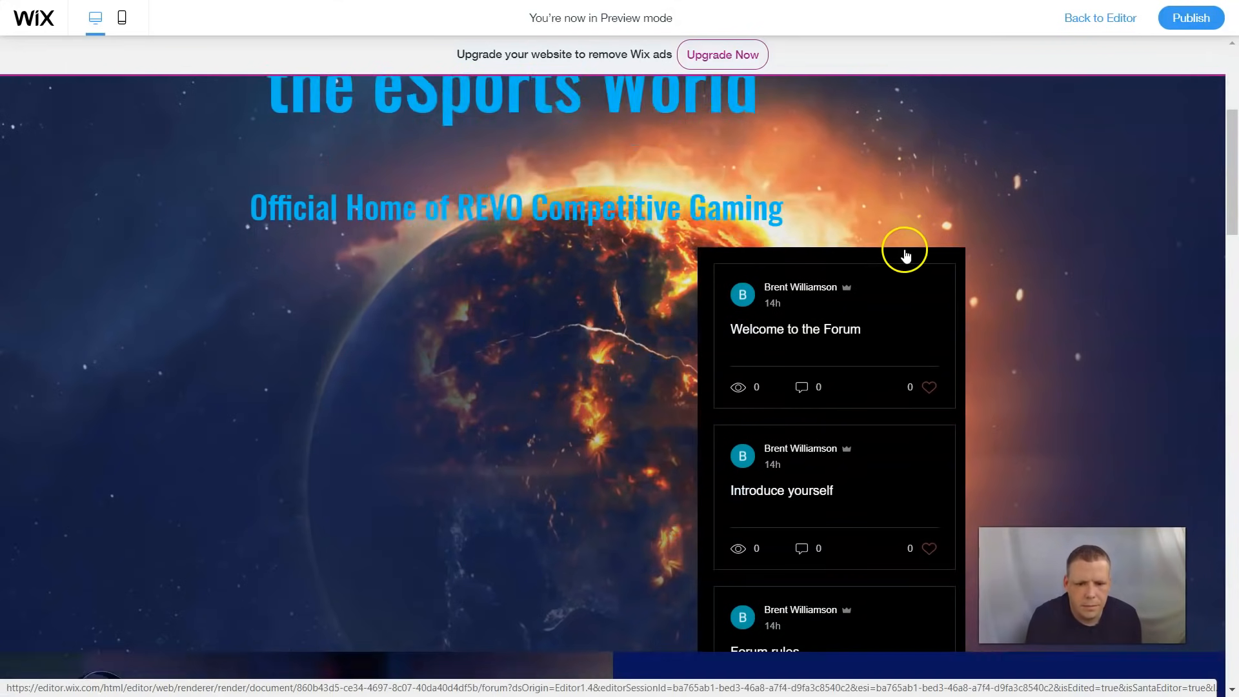
pyautogui.scroll(-13, 1013, 232)
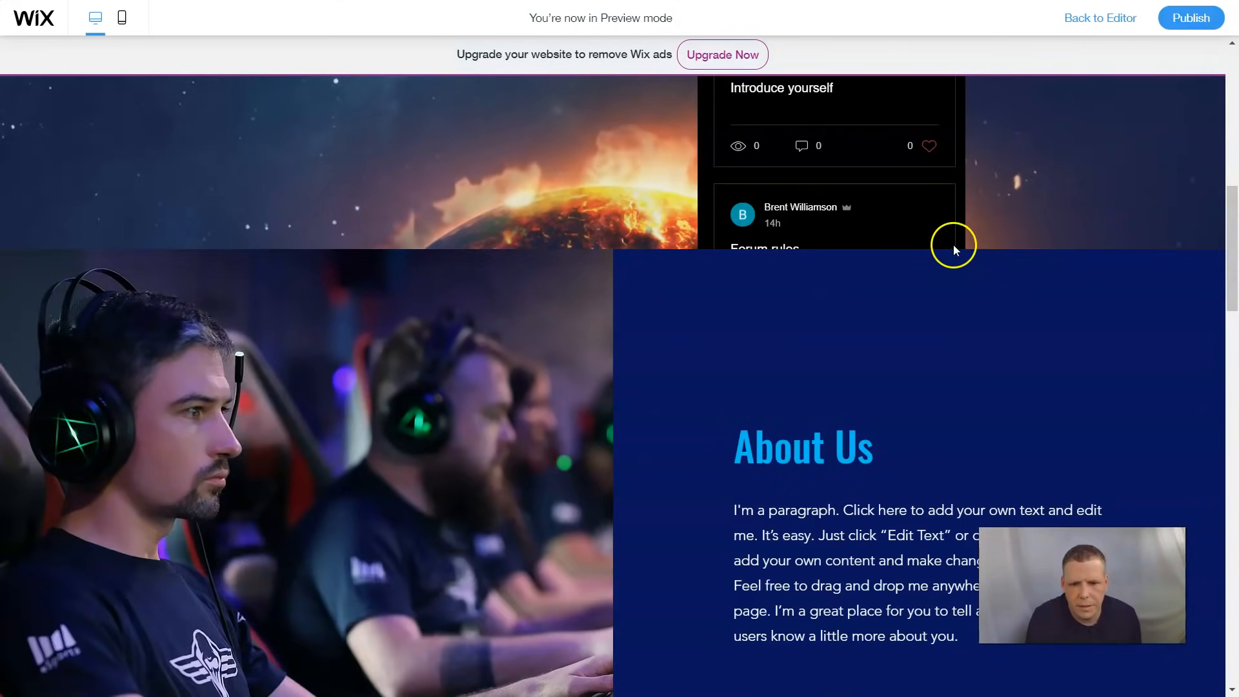
pyautogui.scroll(-15, 1013, 232)
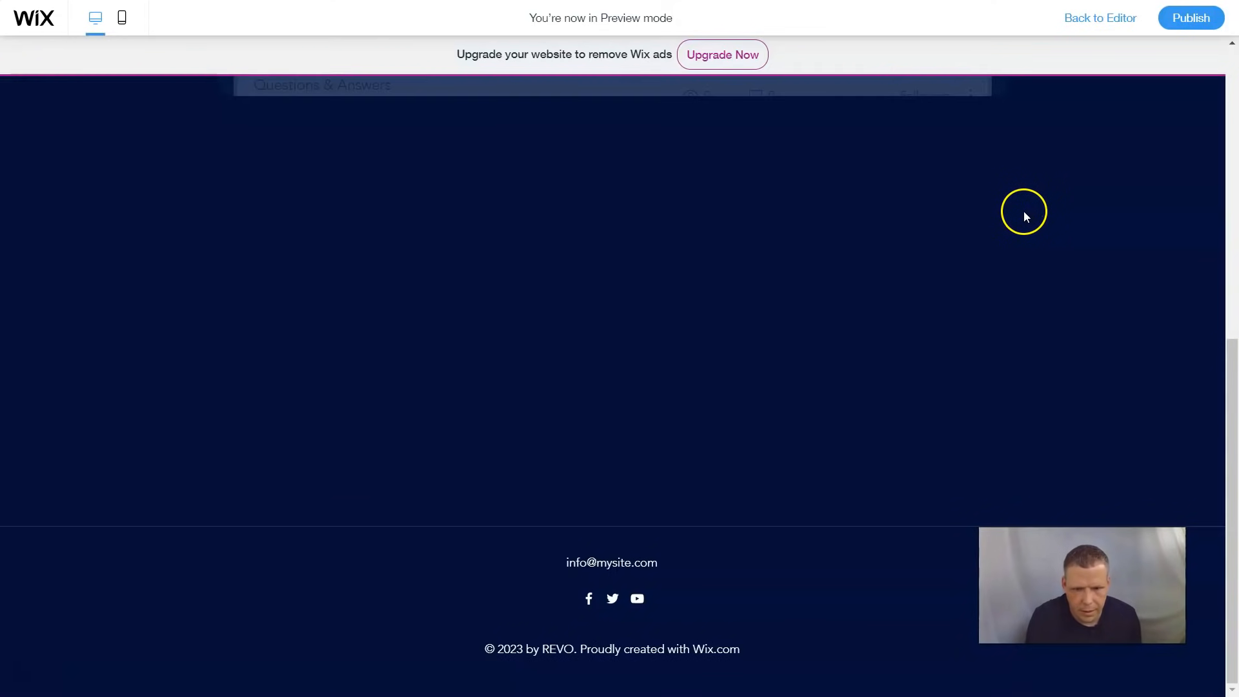
pyautogui.scroll(9, 1023, 210)
pyautogui.scroll(-8, 881, 273)
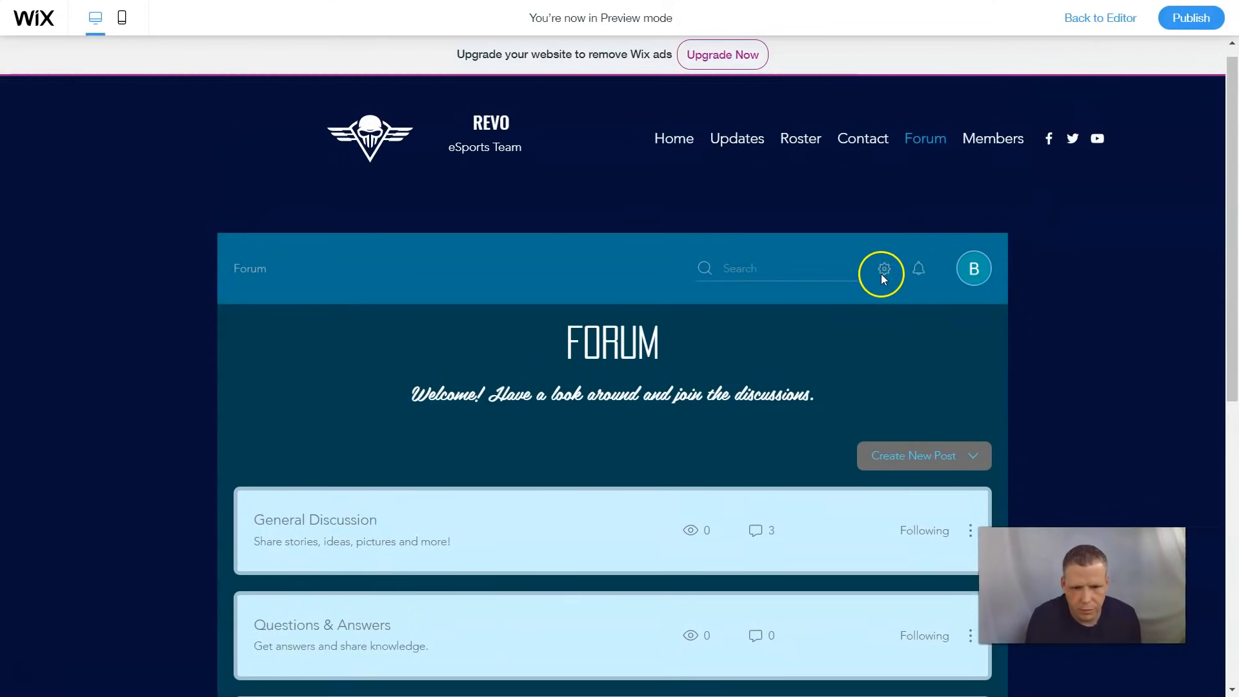
pyautogui.scroll(7, 874, 268)
pyautogui.scroll(-5, 838, 270)
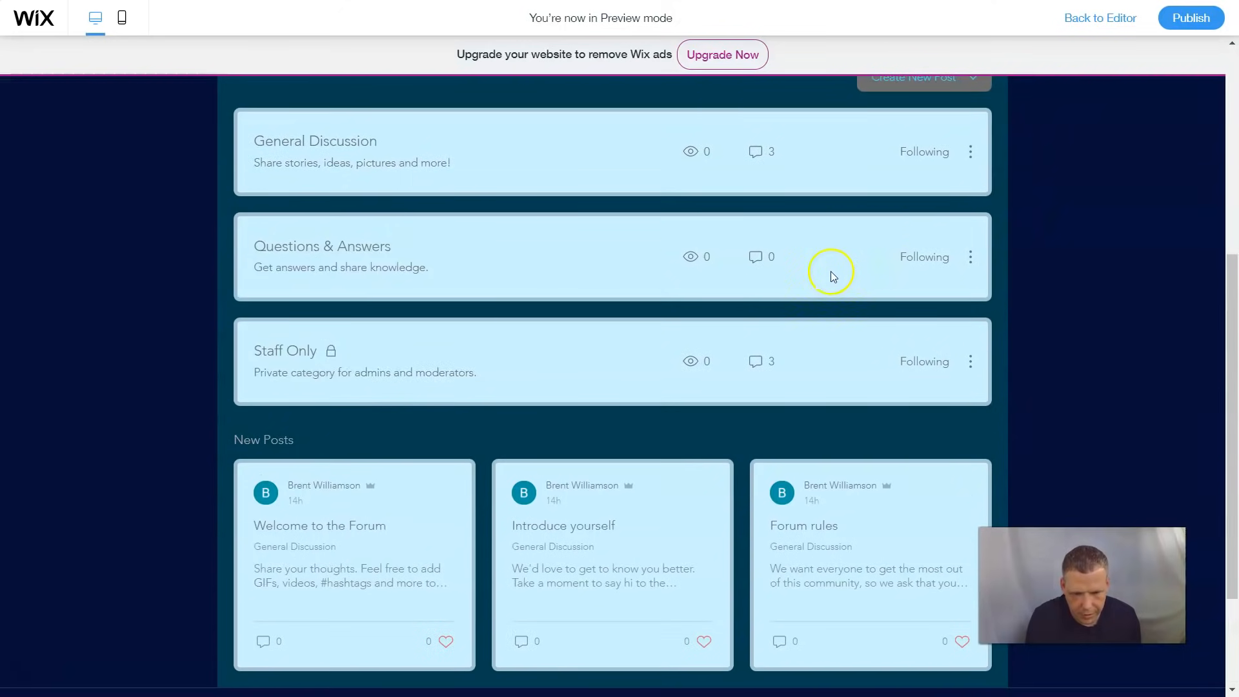
pyautogui.scroll(-3, 890, 362)
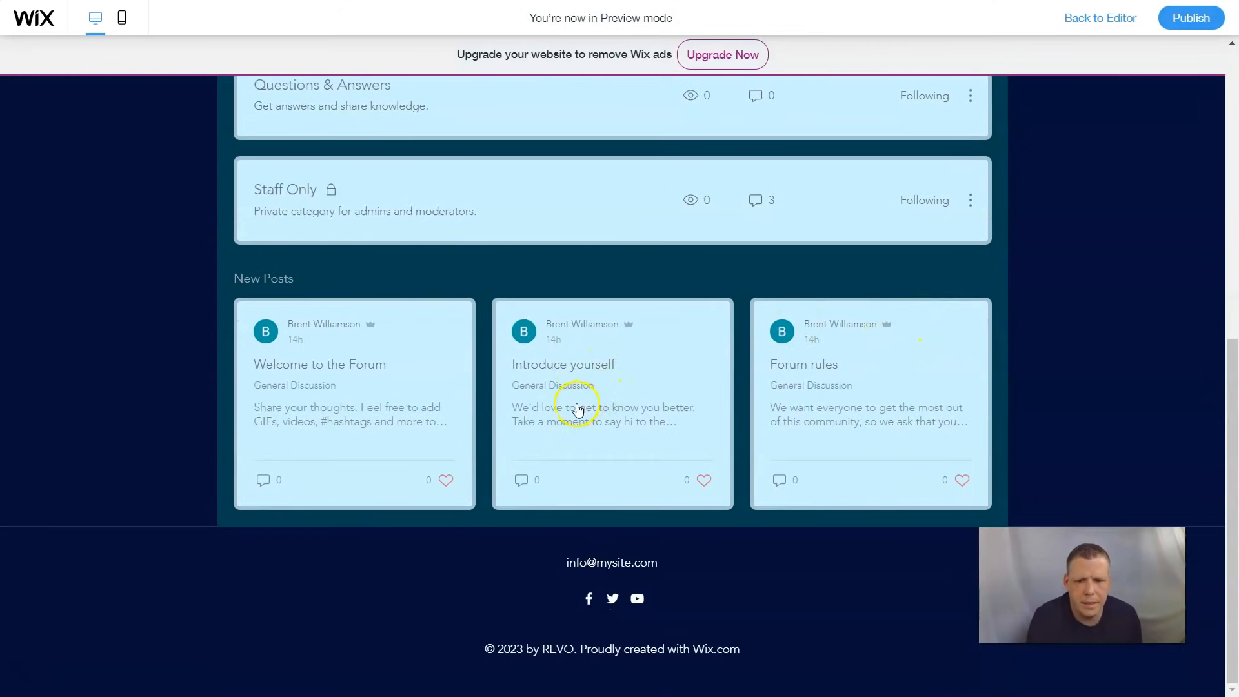
pyautogui.scroll(9, 901, 337)
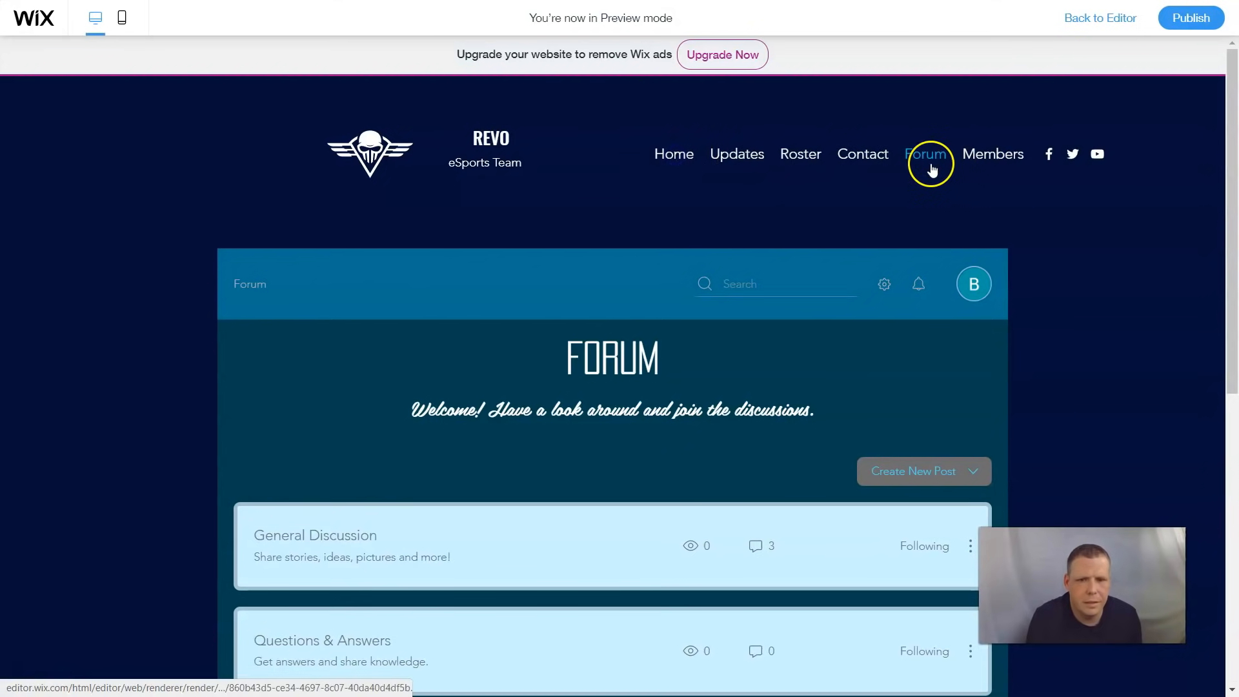
# Step: Return to the editor and move the Home page's Recent Posts Feed up and to the right of the tagline, to X 815, Y 436
pyautogui.click(1099, 26)
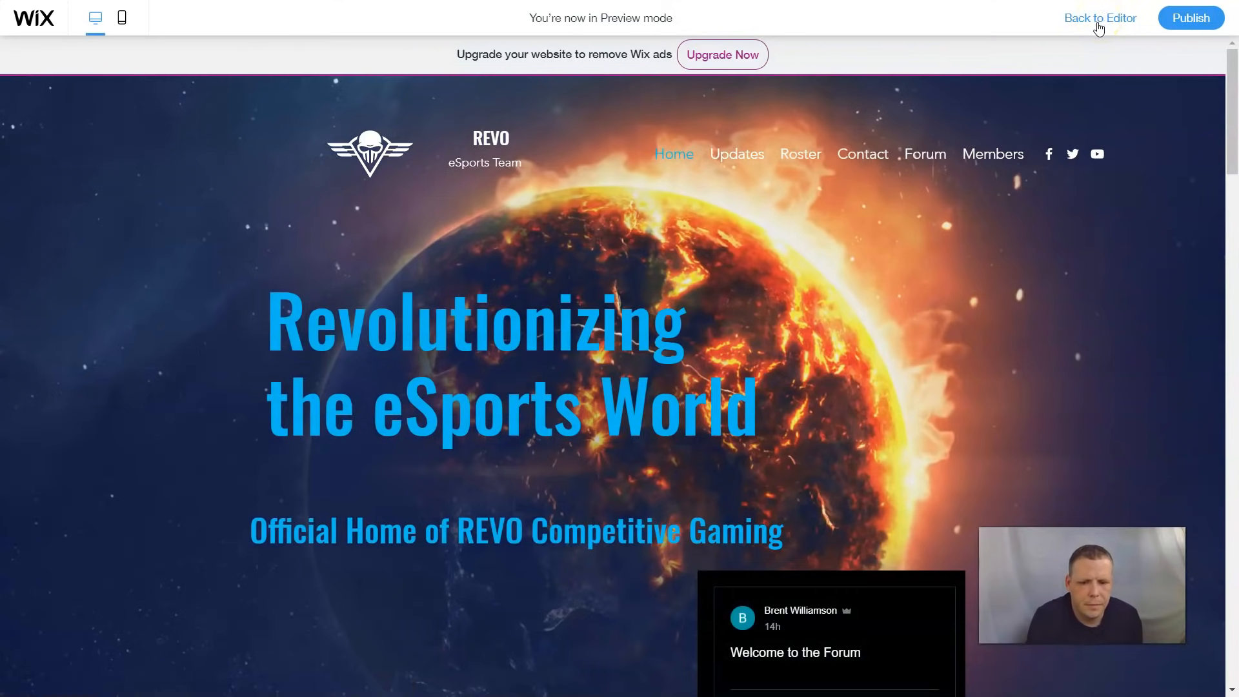
pyautogui.click(1099, 29)
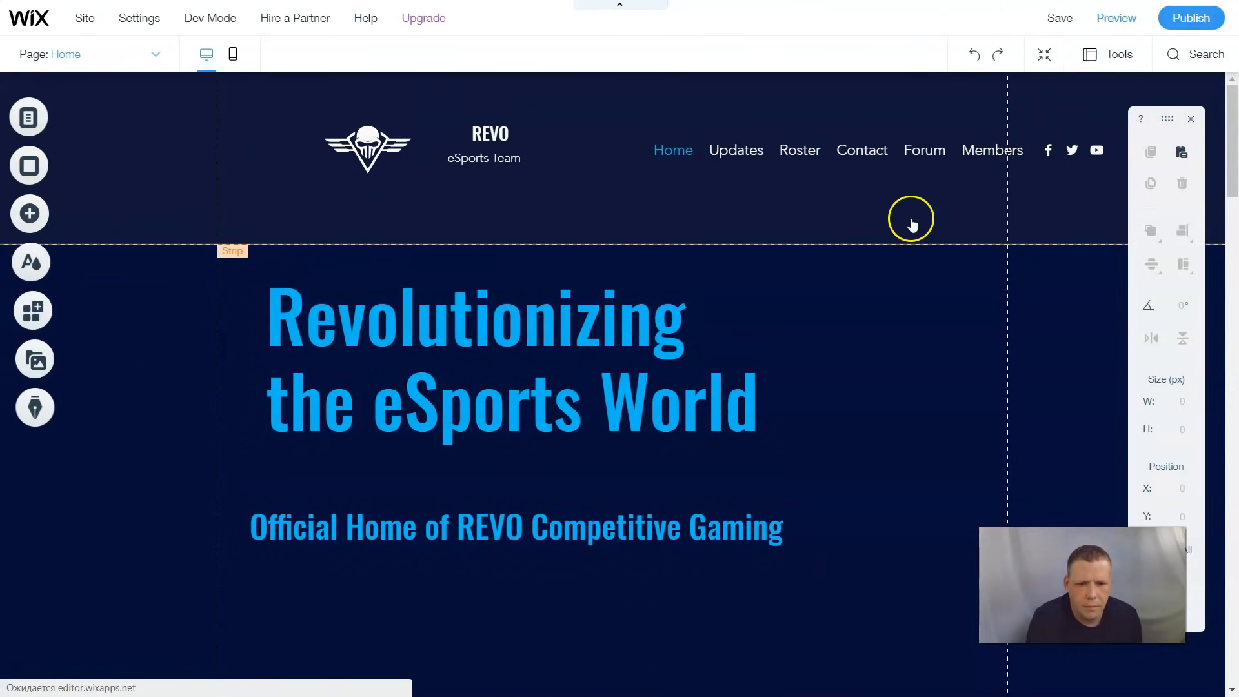
pyautogui.scroll(-5, 935, 248)
pyautogui.scroll(-2, 934, 250)
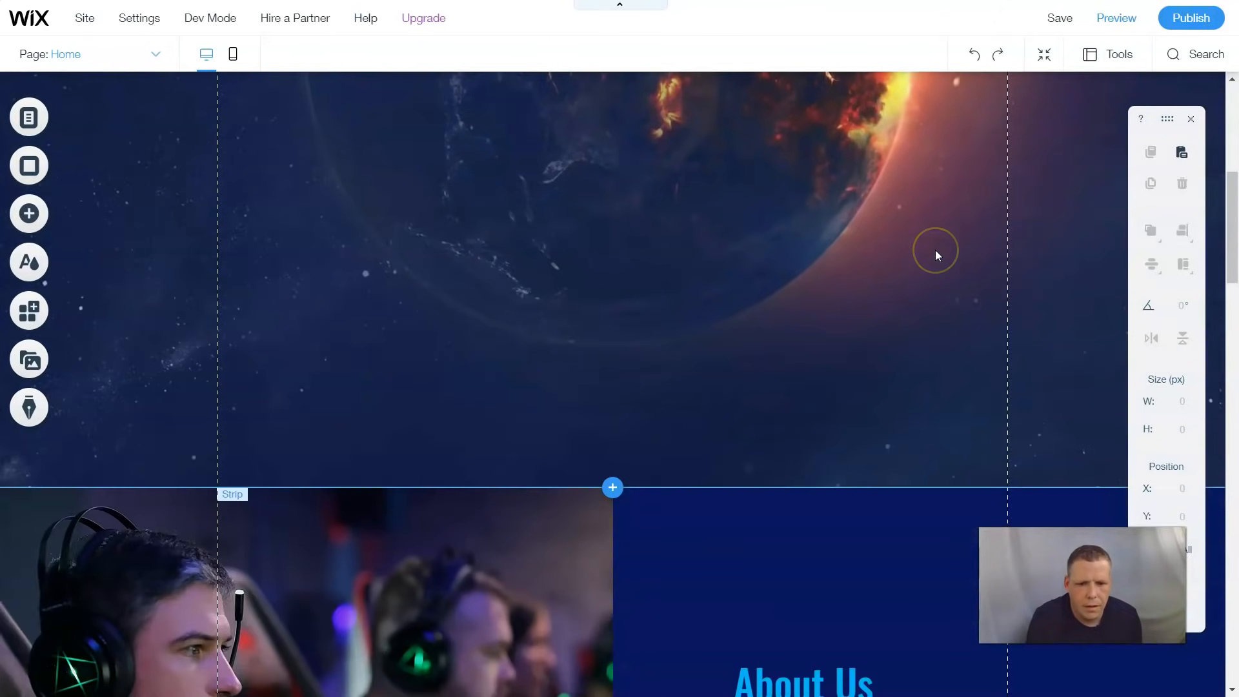
pyautogui.scroll(1, 935, 250)
pyautogui.scroll(2, 948, 459)
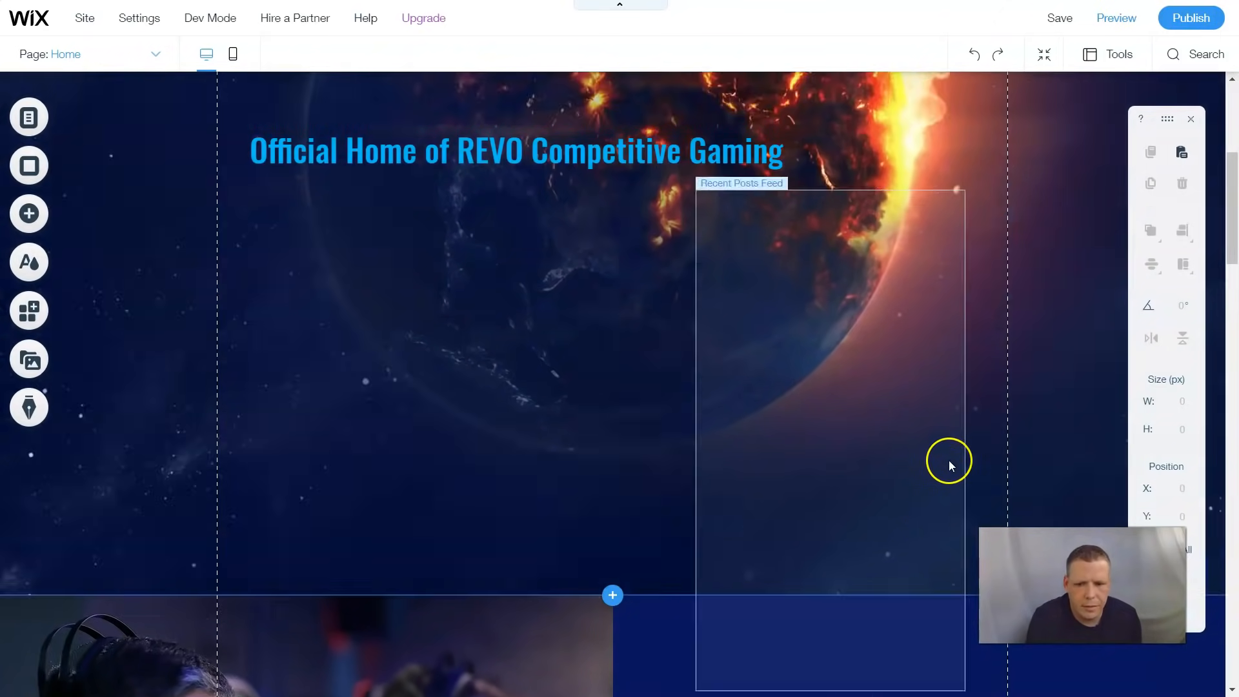
pyautogui.click(920, 460)
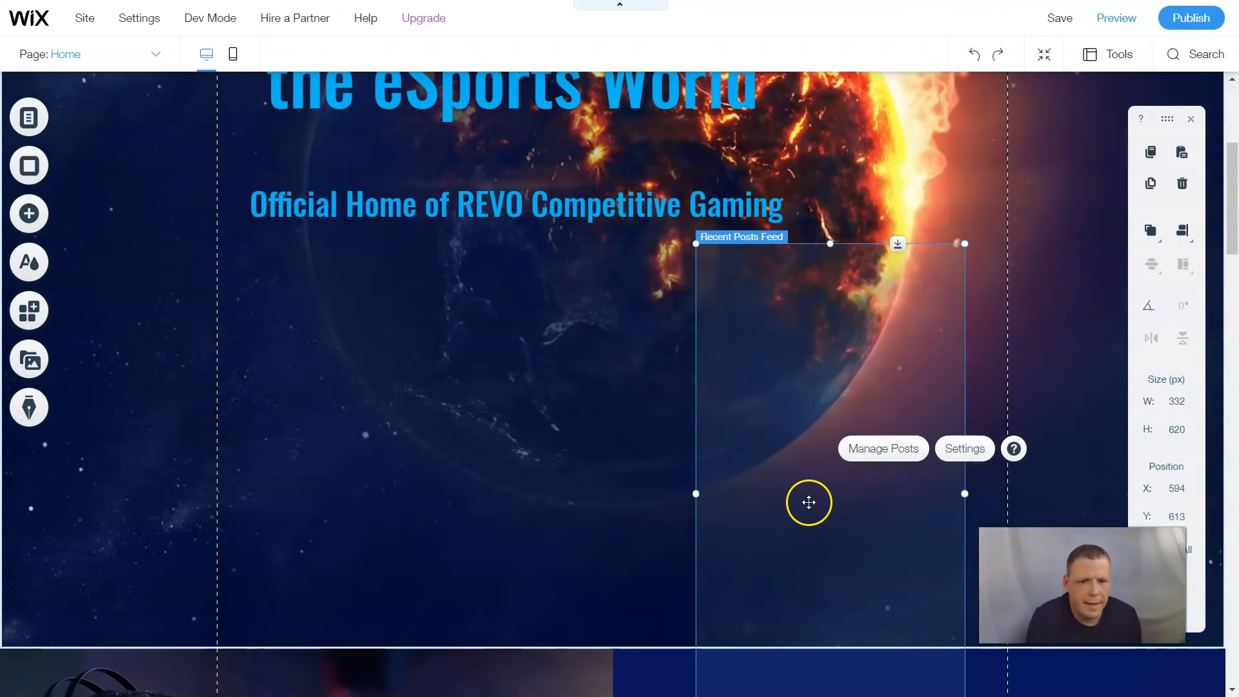
pyautogui.moveTo(809, 502); pyautogui.dragTo(810, 500)
pyautogui.moveTo(913, 420); pyautogui.dragTo(974, 318)
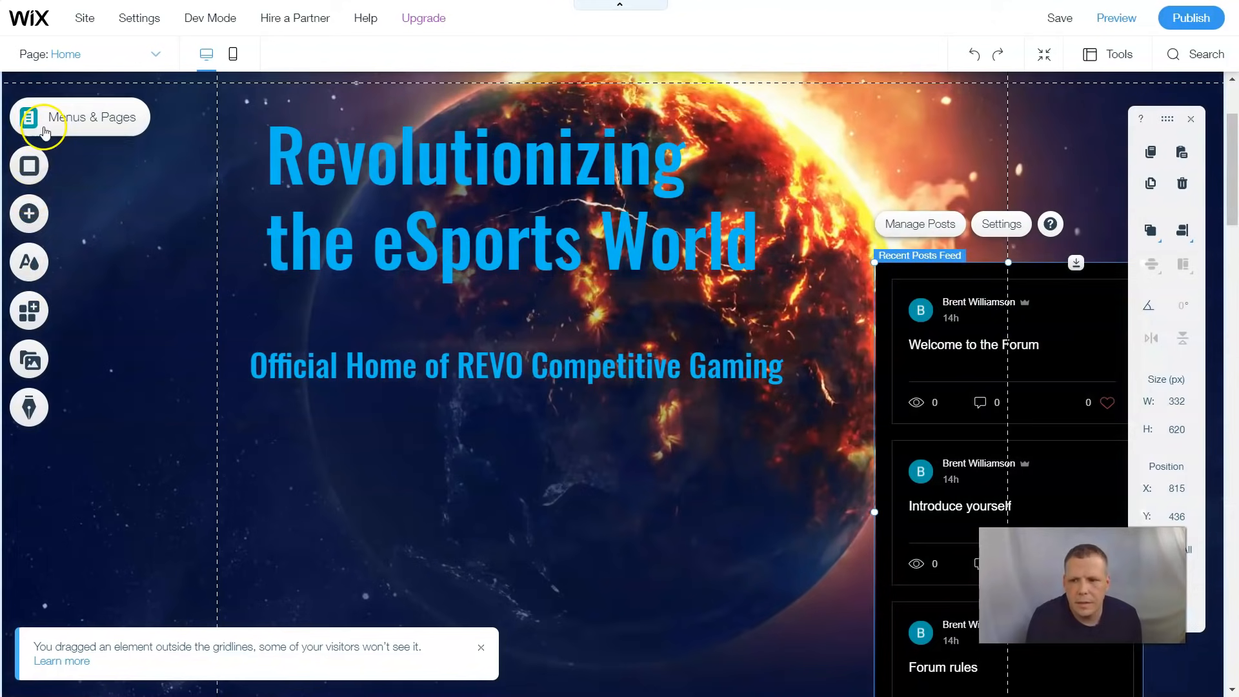
# Step: Switch to the Forum page and open the forum's post management in the dashboard
pyautogui.click(45, 129)
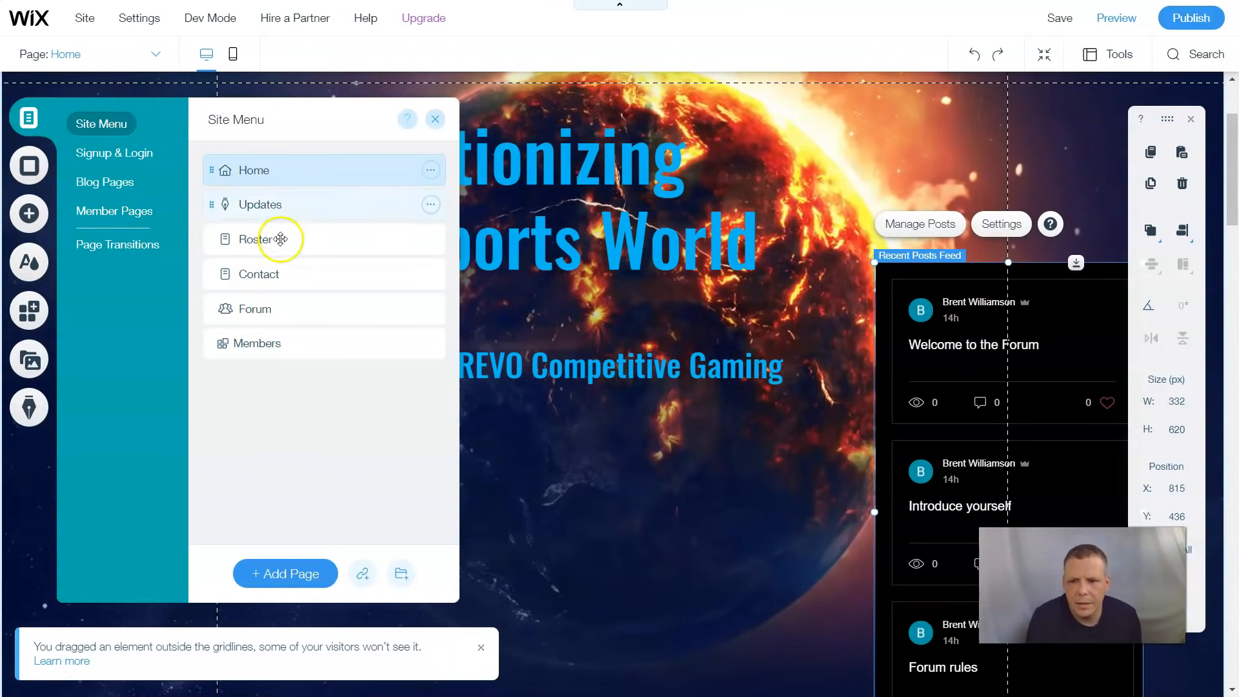
pyautogui.click(262, 316)
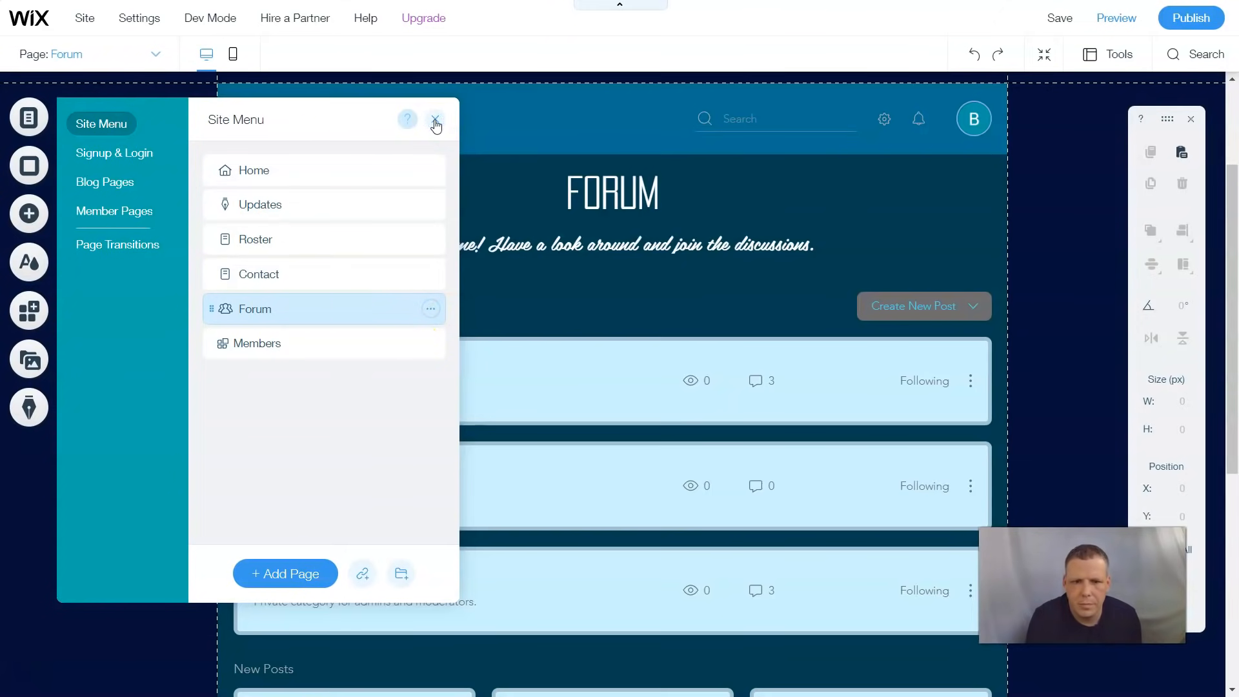
pyautogui.click(435, 123)
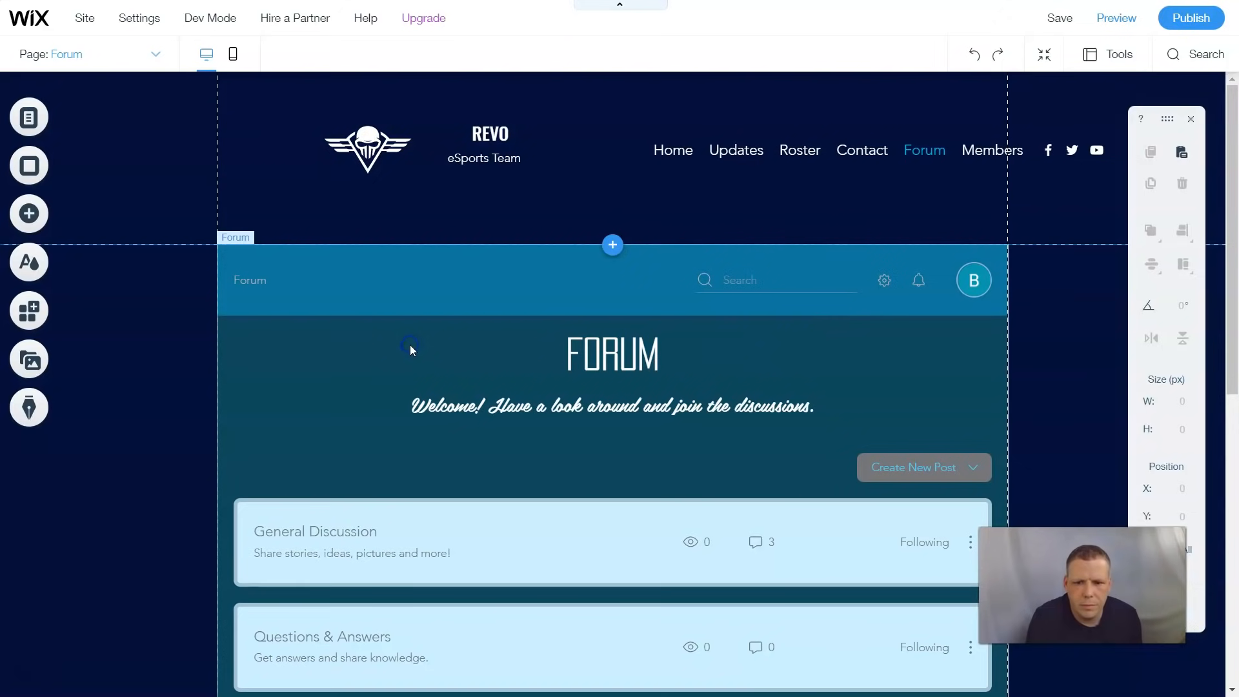
pyautogui.click(472, 311)
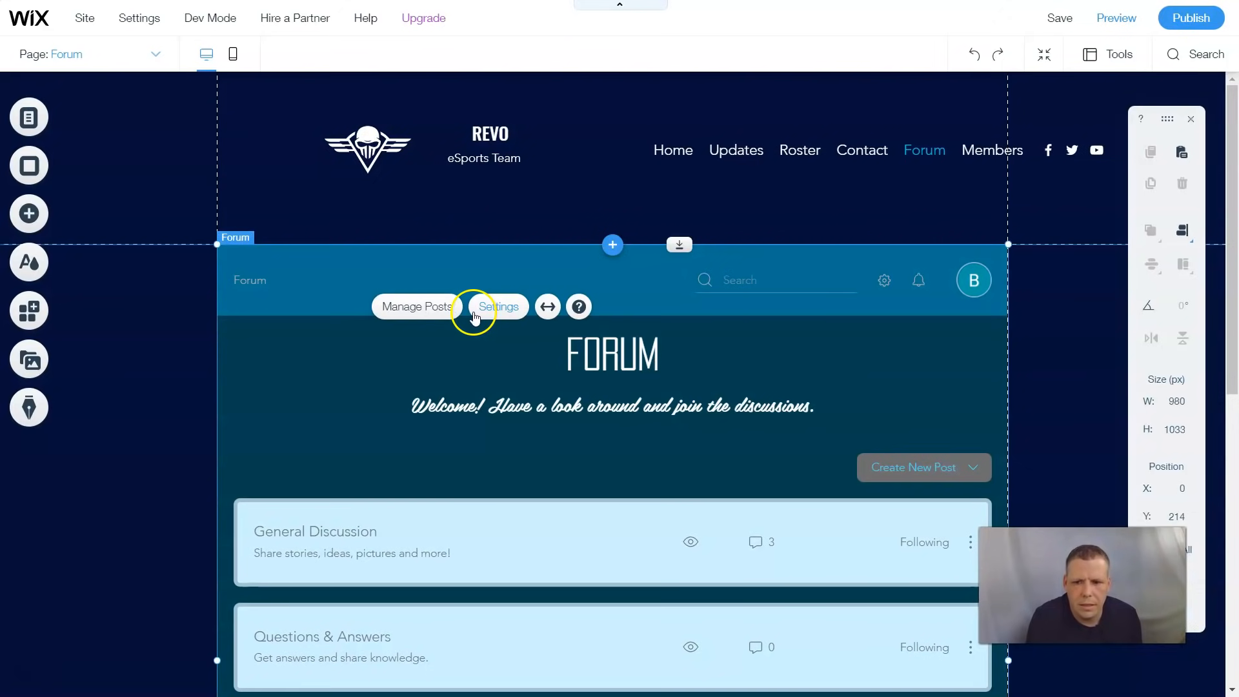
pyautogui.click(420, 306)
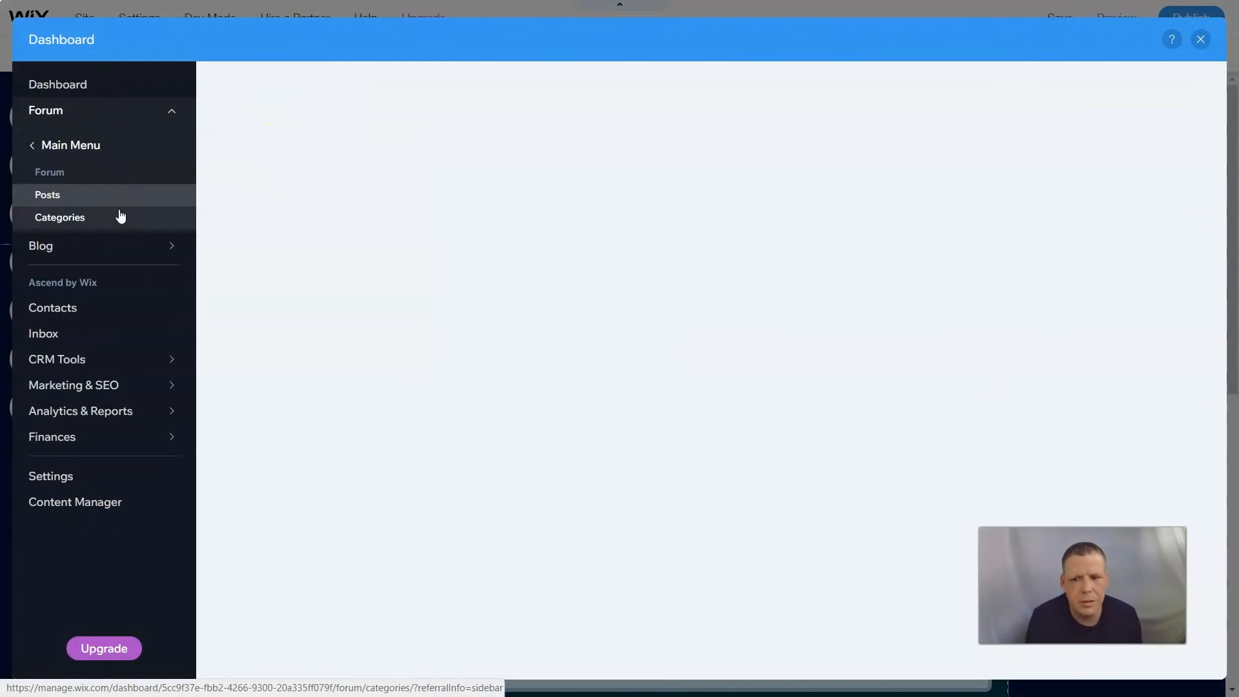
pyautogui.click(119, 211)
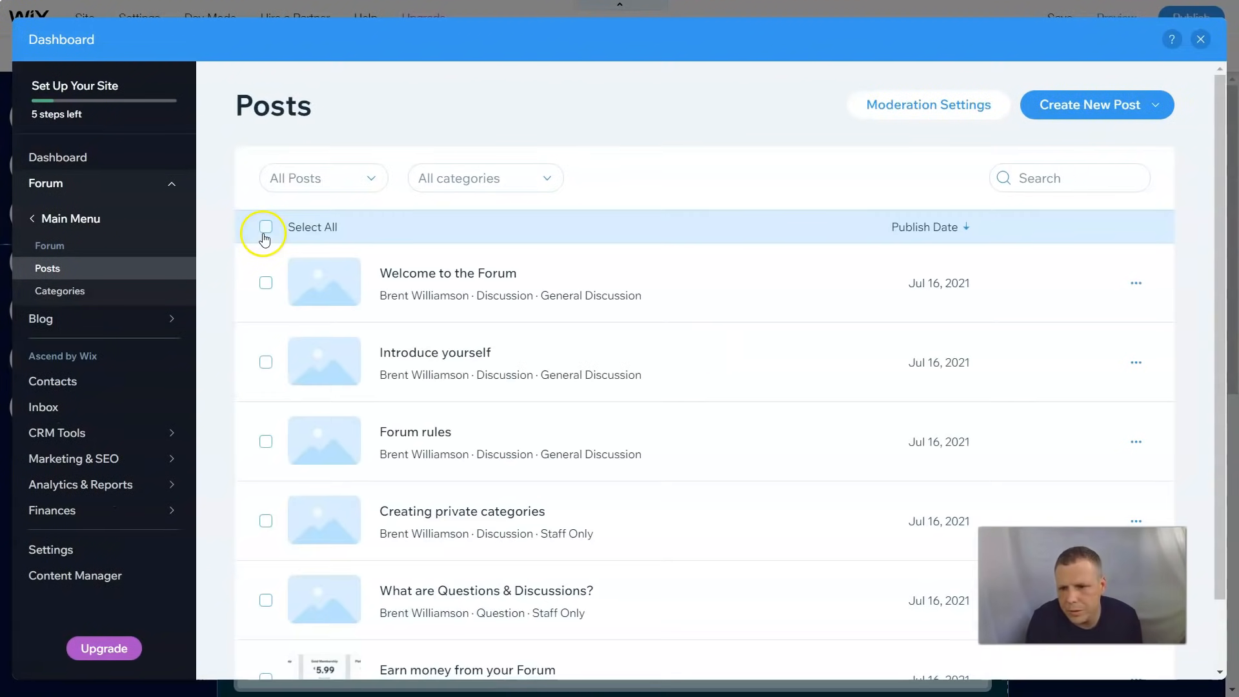
# Step: Try selecting all the forum posts at once, and clear the selection
pyautogui.scroll(-2, 616, 297)
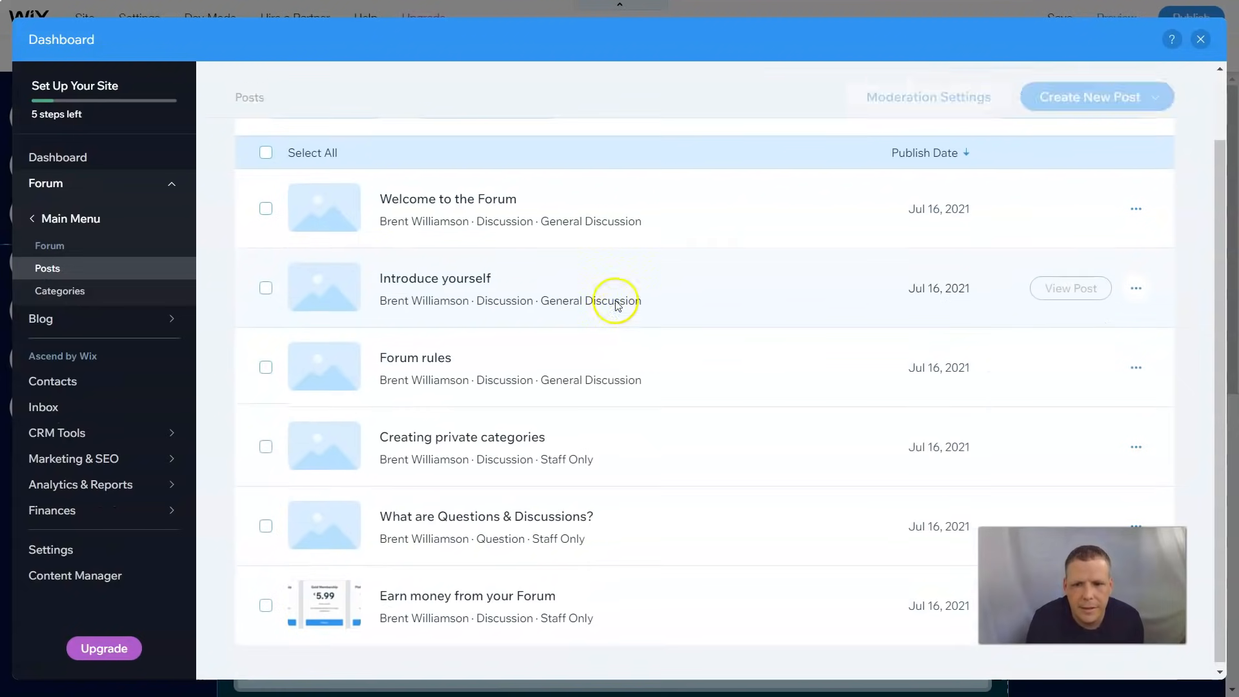
pyautogui.click(264, 154)
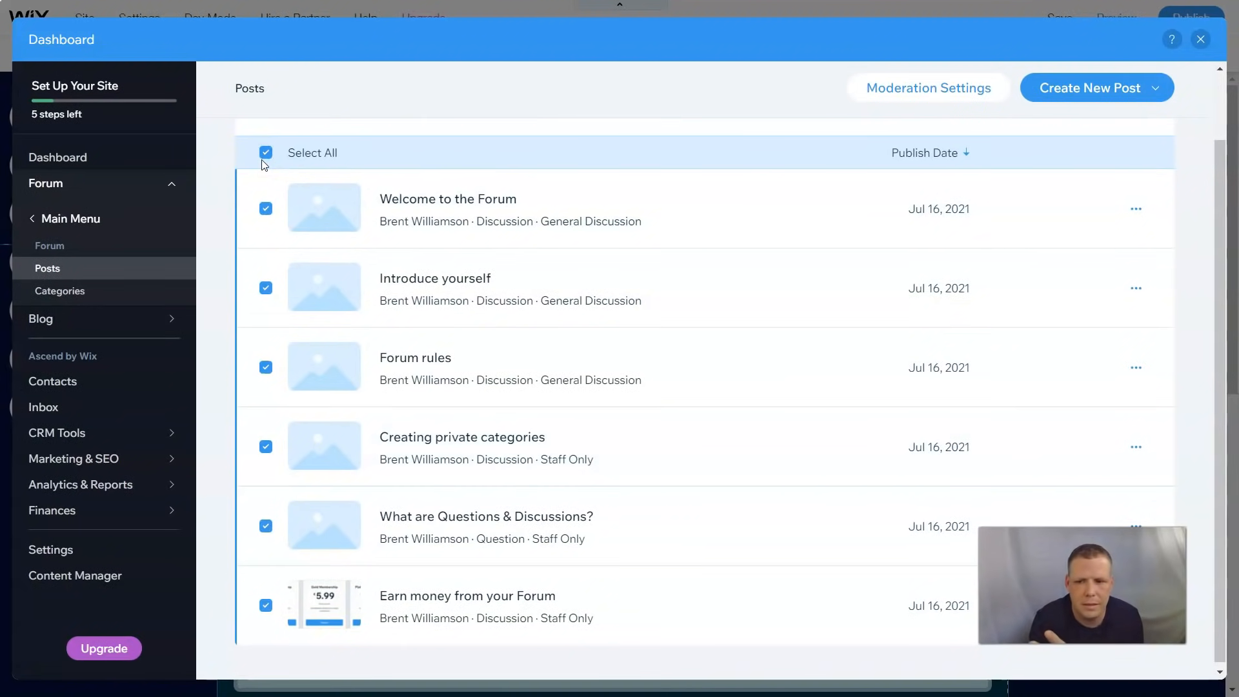
pyautogui.scroll(-1, 506, 401)
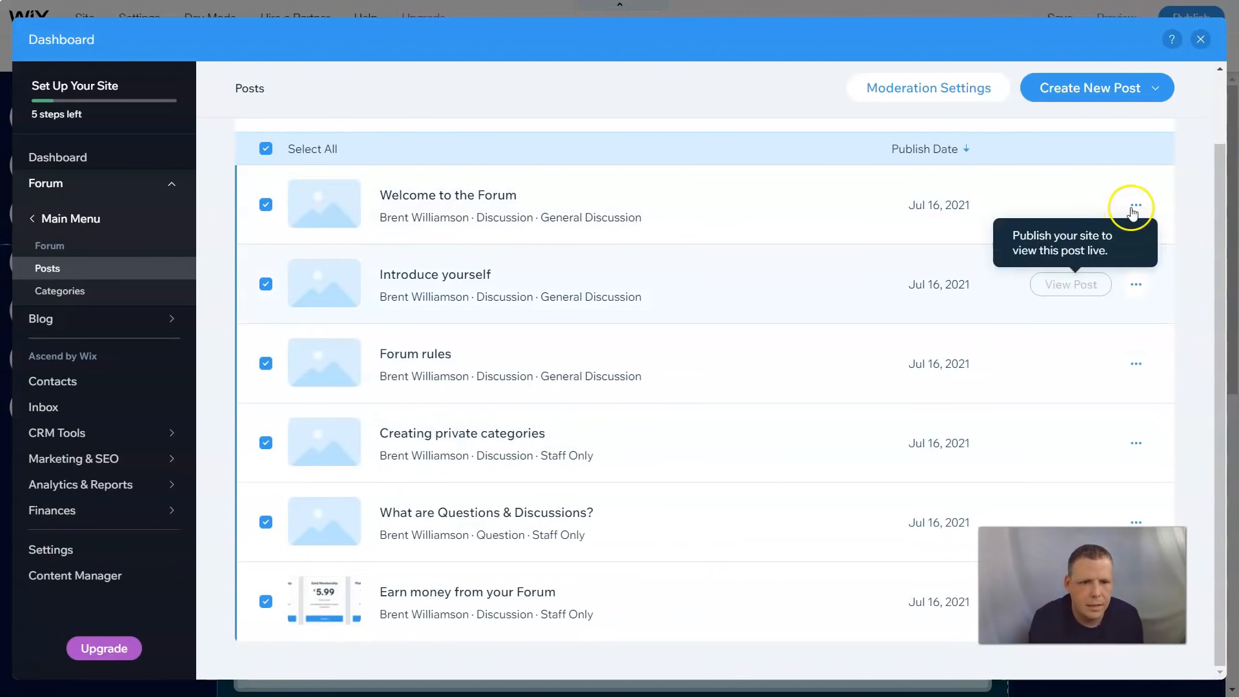
pyautogui.scroll(2, 575, 293)
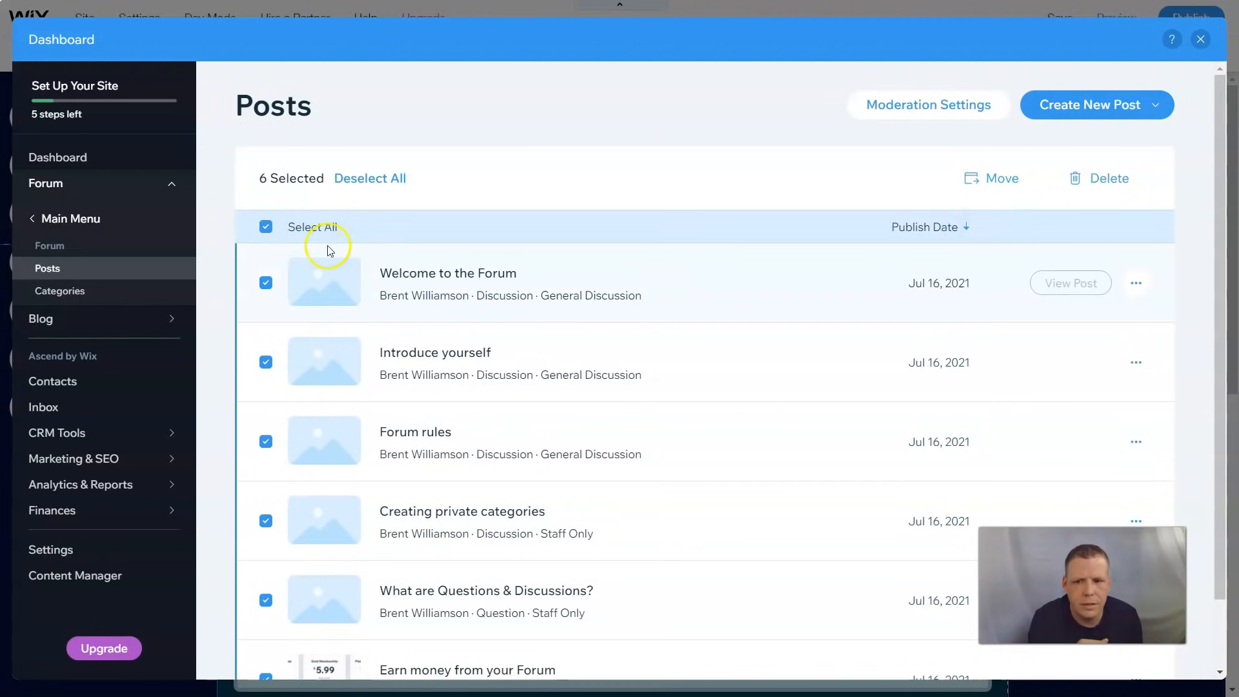
pyautogui.click(266, 227)
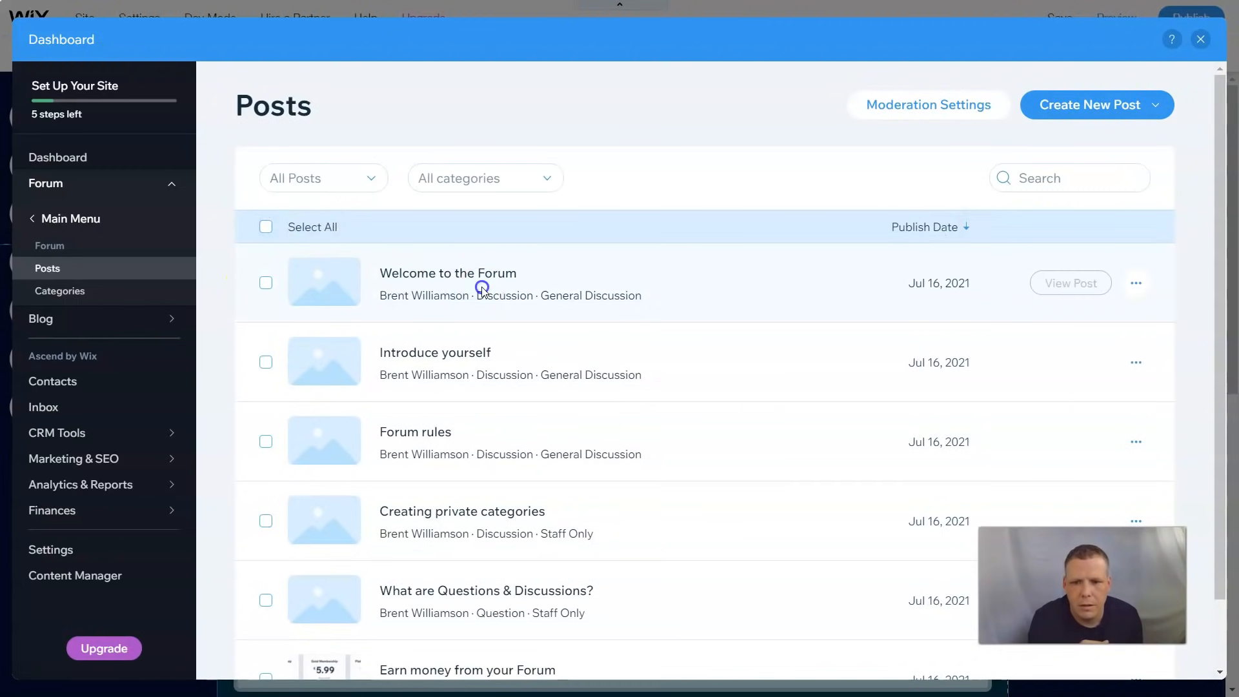
# Step: Examine which categories the "Welcome to the Forum" post can be moved to, and close the dialog without moving it
pyautogui.moveTo(601, 295); pyautogui.dragTo(642, 296)
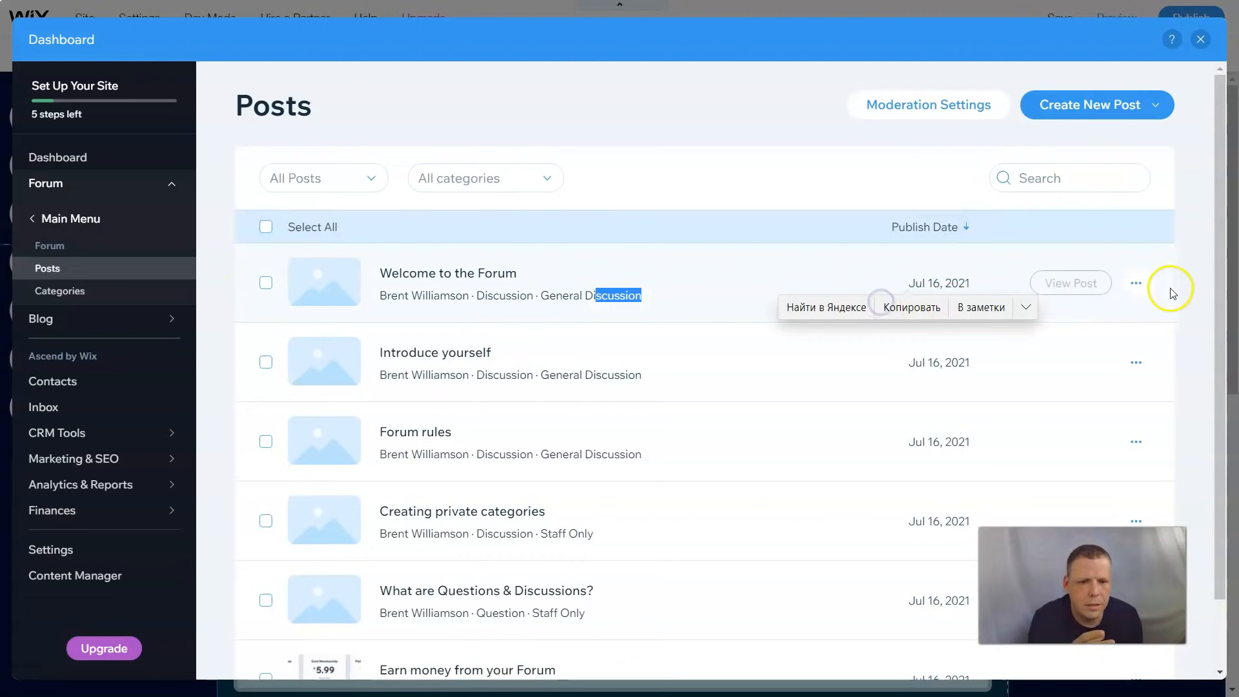
pyautogui.click(1135, 283)
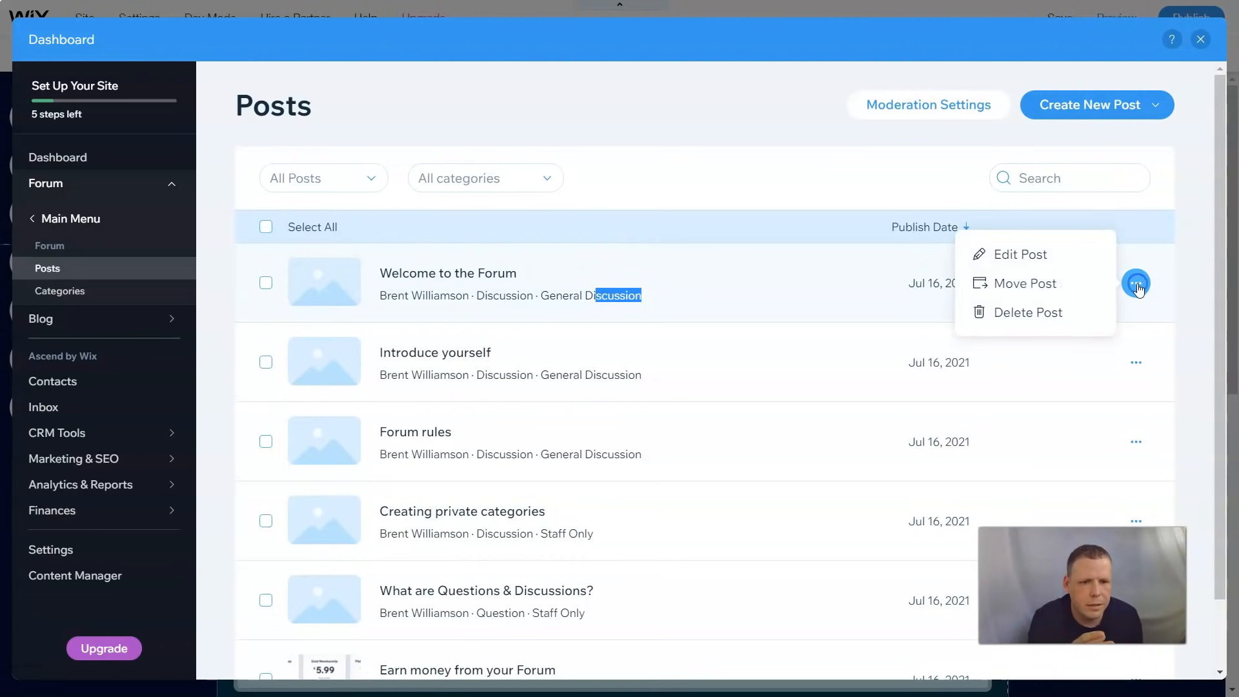
pyautogui.click(1054, 286)
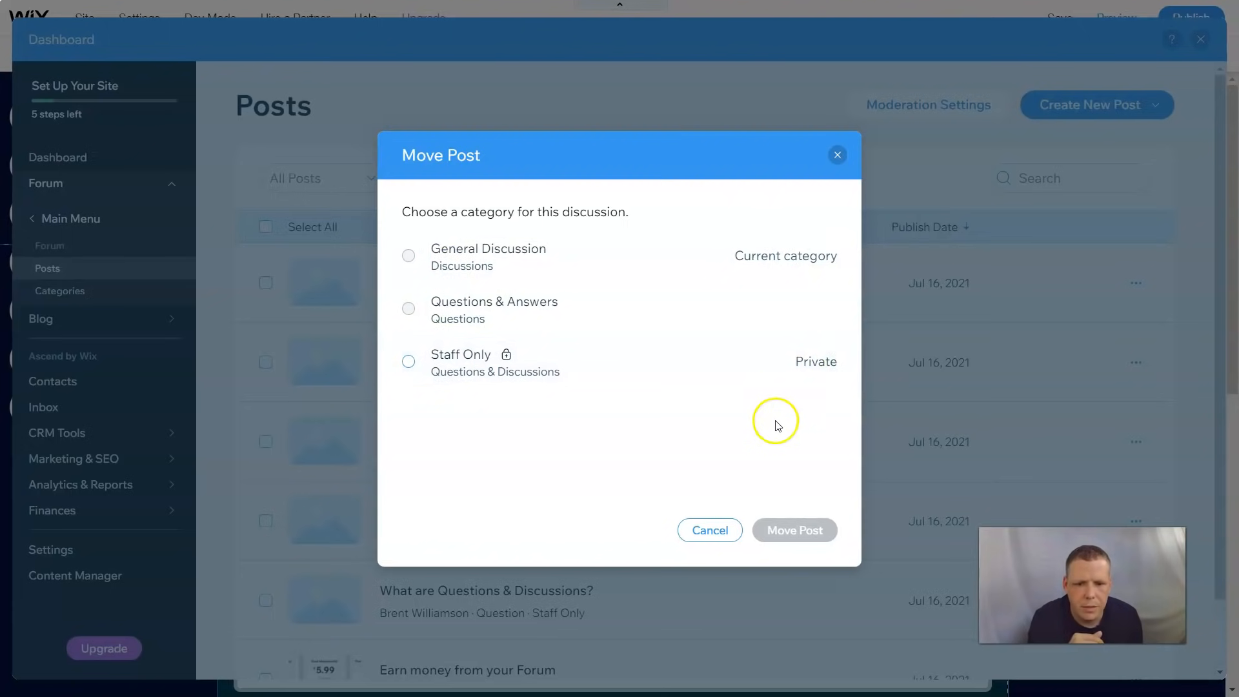
pyautogui.click(837, 155)
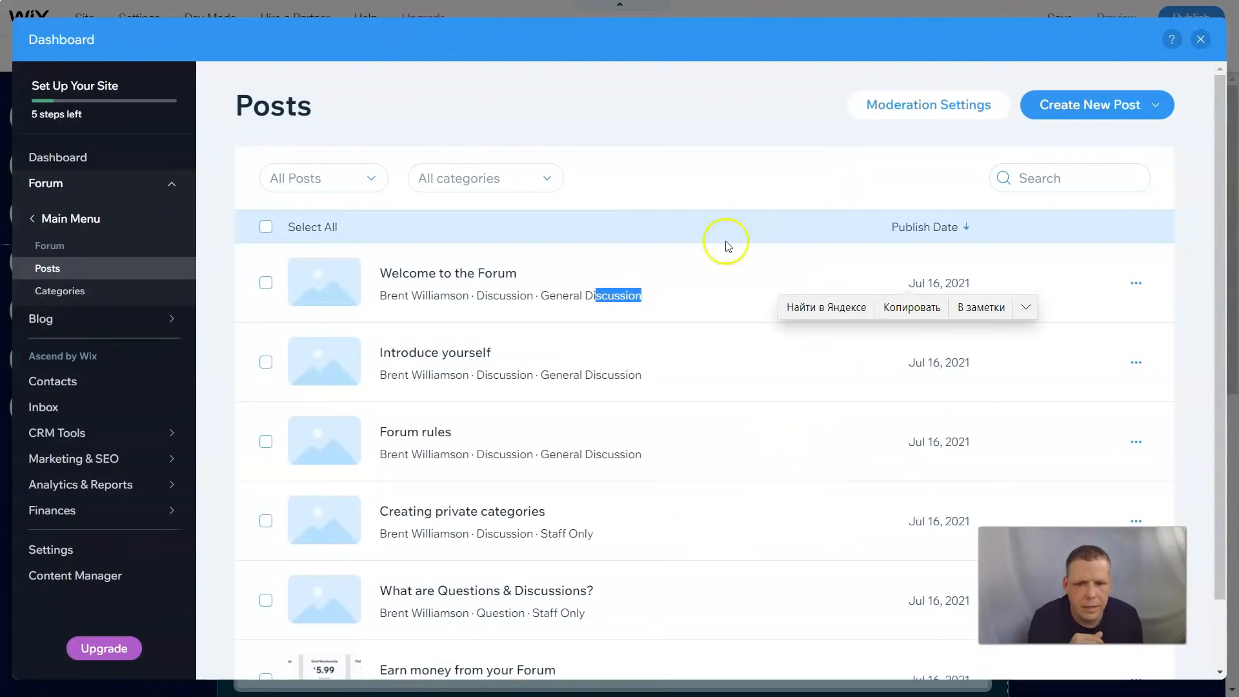
# Step: Delete the "Introduce yourself" post from the forum
pyautogui.click(267, 362)
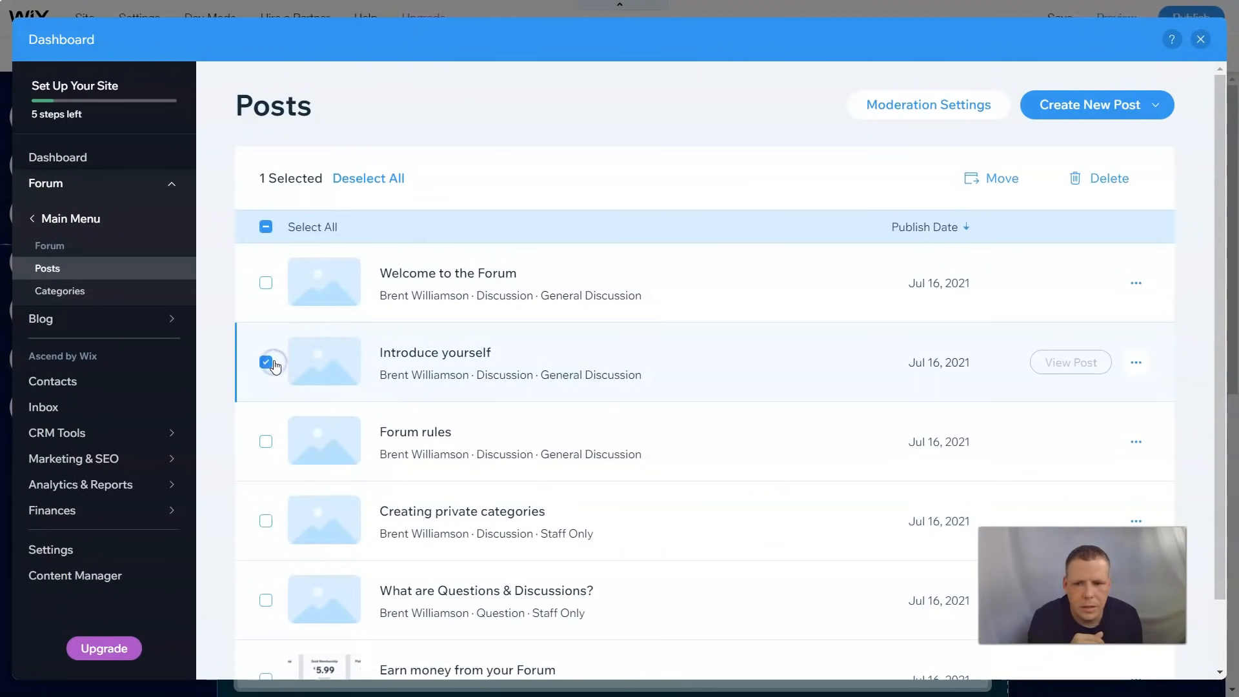
pyautogui.click(1136, 363)
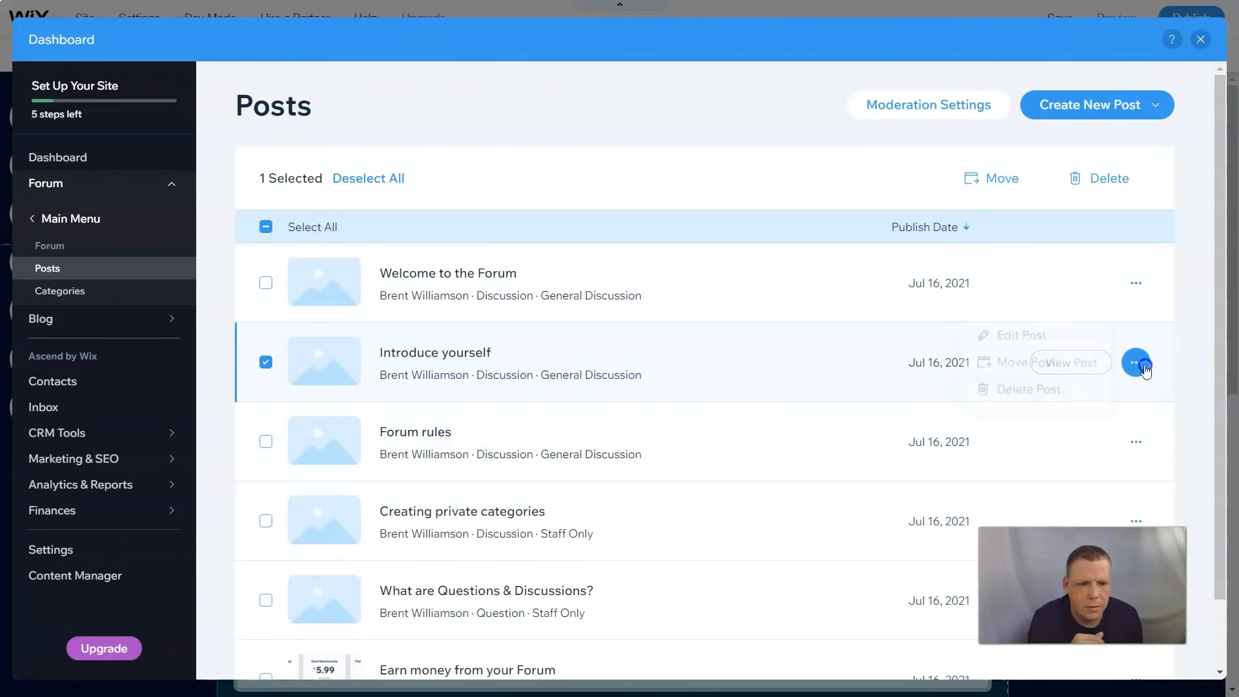
pyautogui.click(1059, 387)
pyautogui.click(803, 421)
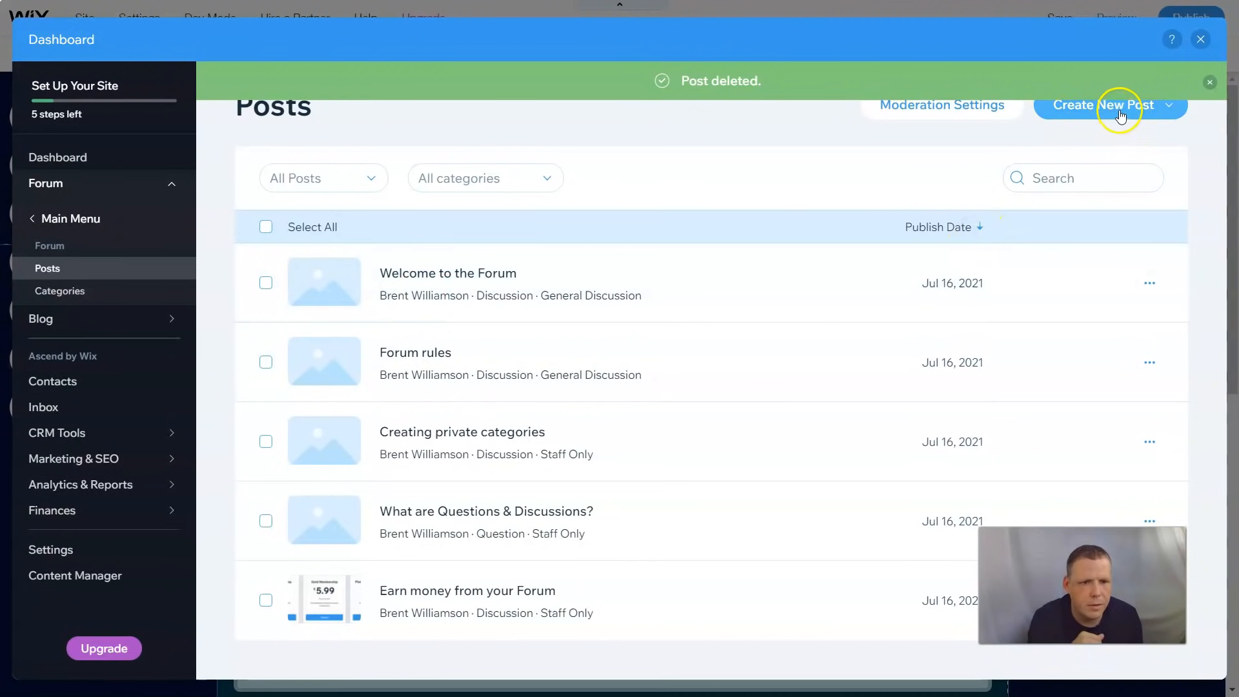
pyautogui.click(1207, 83)
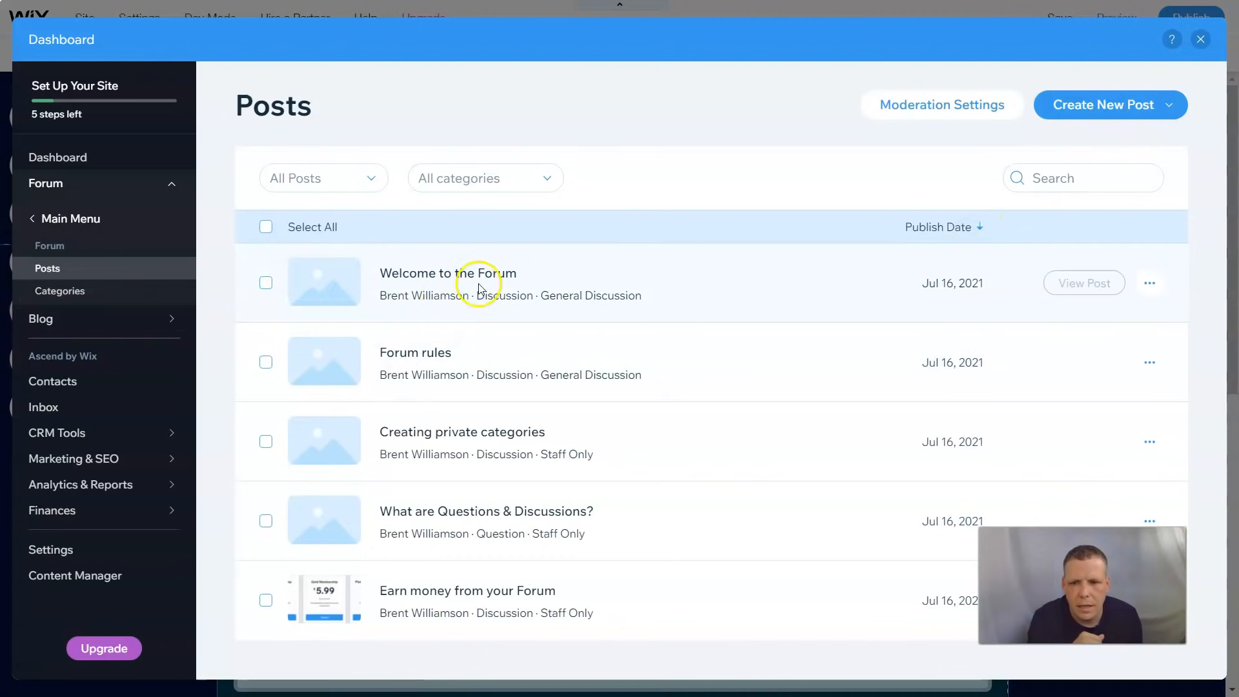
# Step: Open the "Welcome to the Forum" post for editing and change its title to "Welcome to the Forum Guys/Girls"
pyautogui.click(1150, 287)
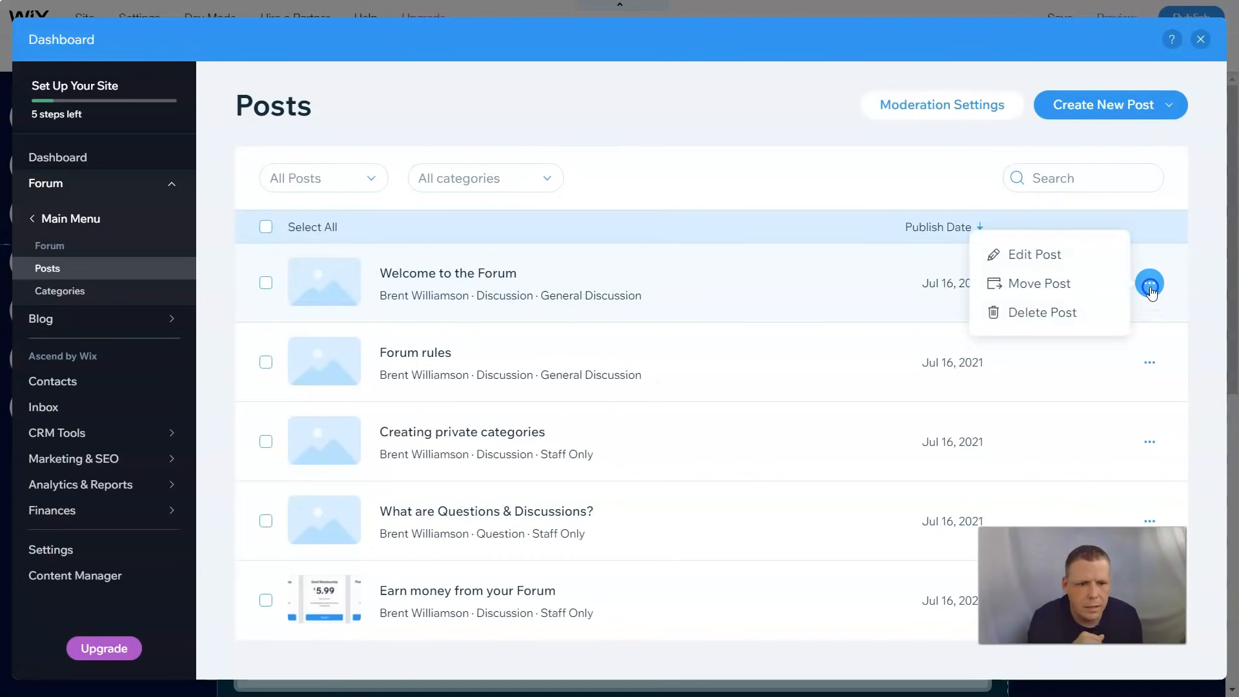
pyautogui.click(1036, 258)
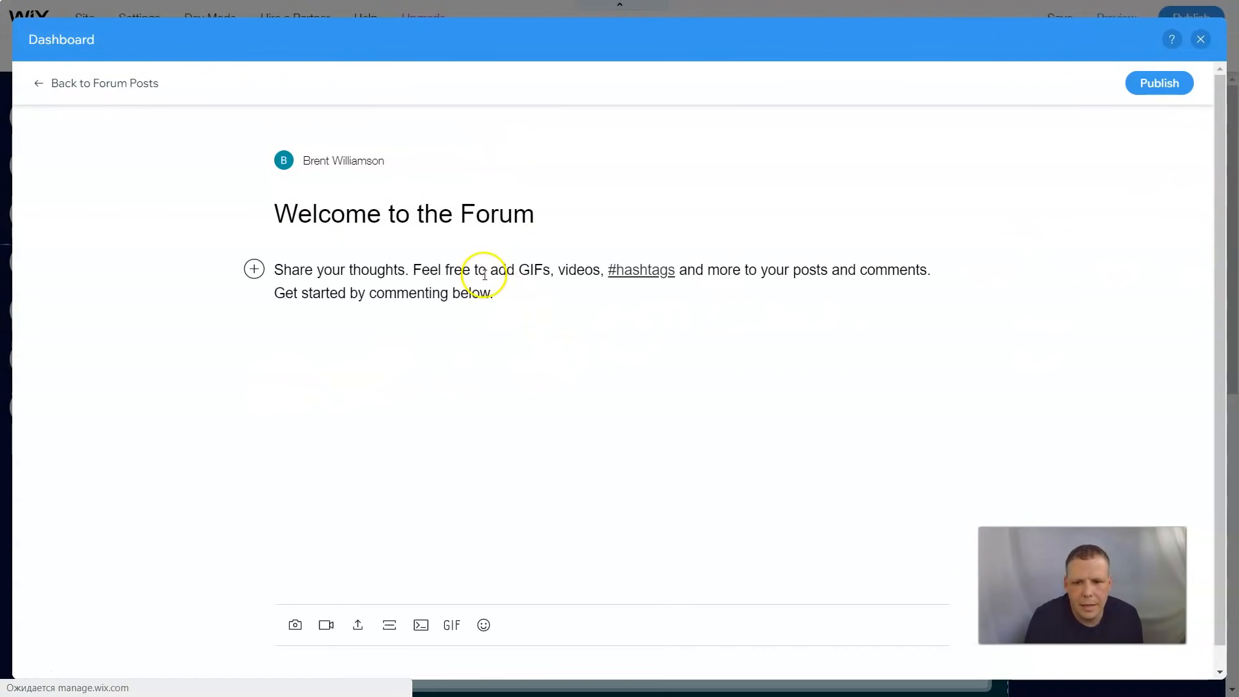
pyautogui.click(537, 212)
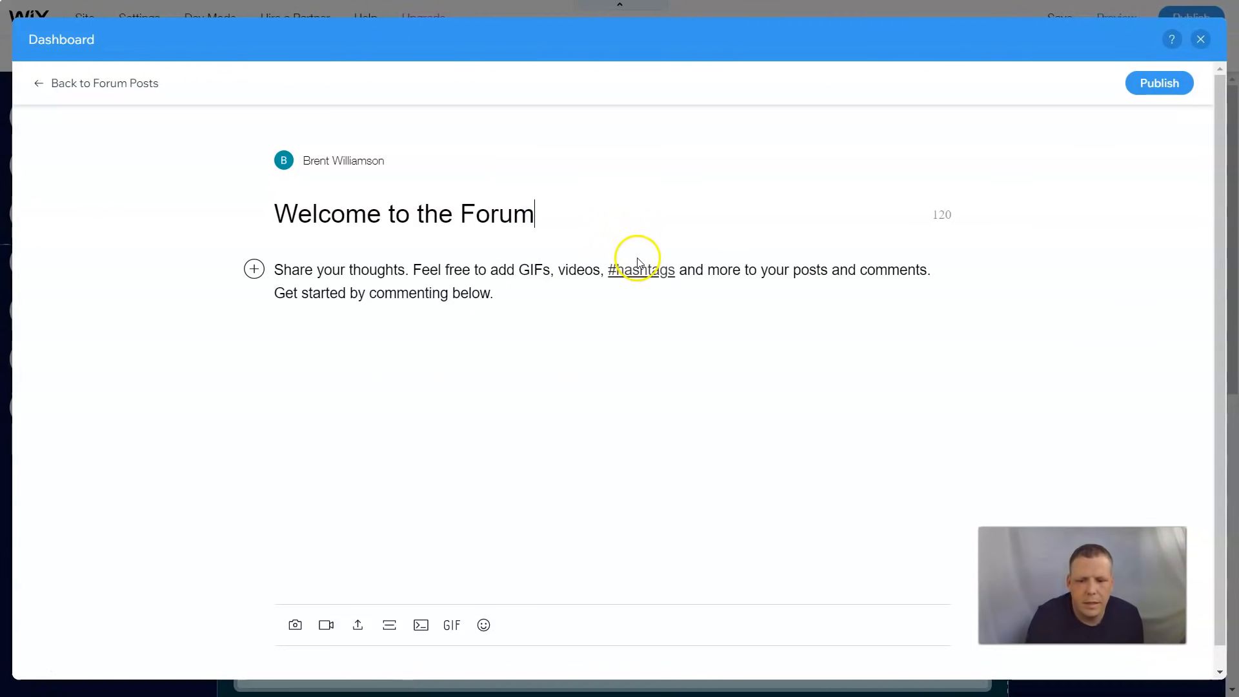
pyautogui.write('dhdfhgdf')
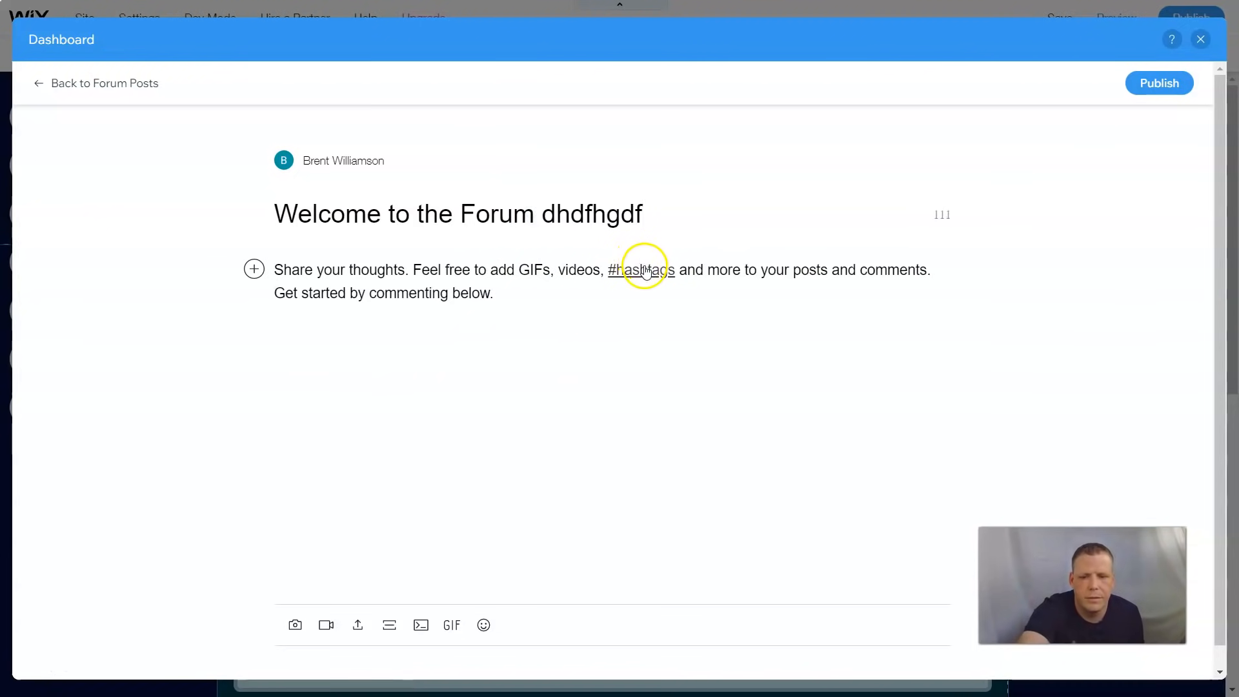
pyautogui.press('BackSpace')
pyautogui.press('BackSpace')
pyautogui.press('BackSpace')
pyautogui.press('BackSpace')
pyautogui.press('BackSpace')
pyautogui.press('BackSpace')
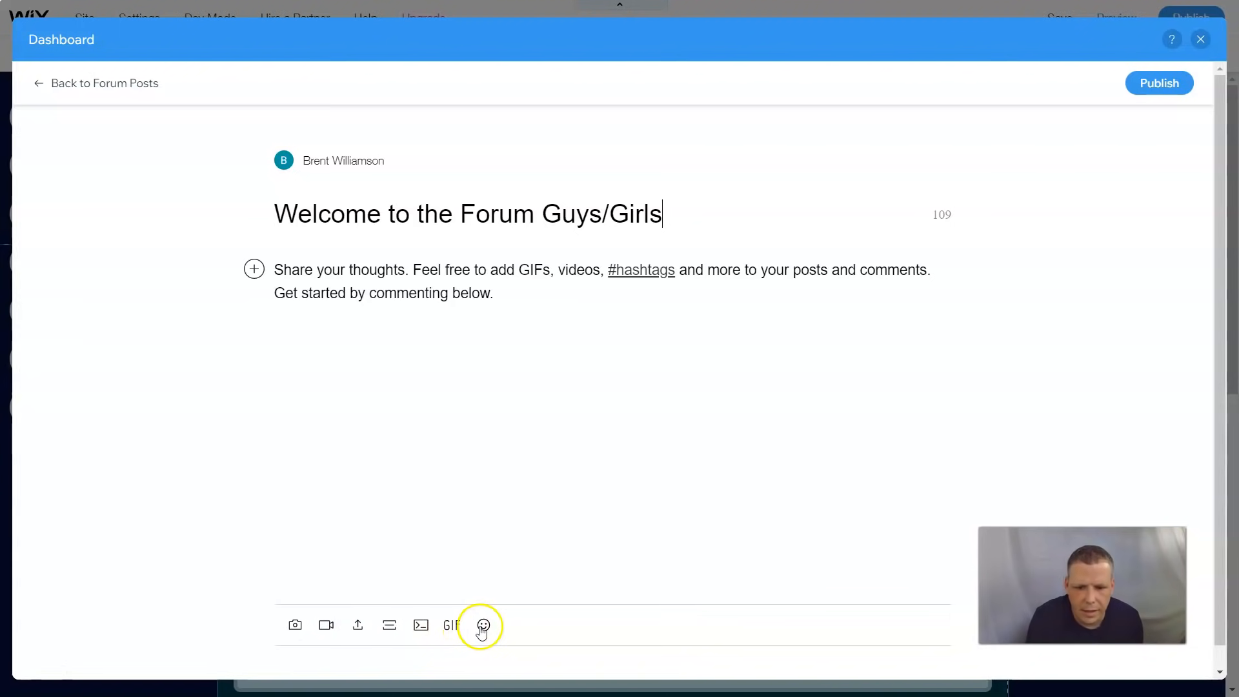
# Step: Publish the edited post and close the dashboard to return to the Forum page in the site editor
pyautogui.scroll(-1, 838, 465)
pyautogui.scroll(1, 845, 435)
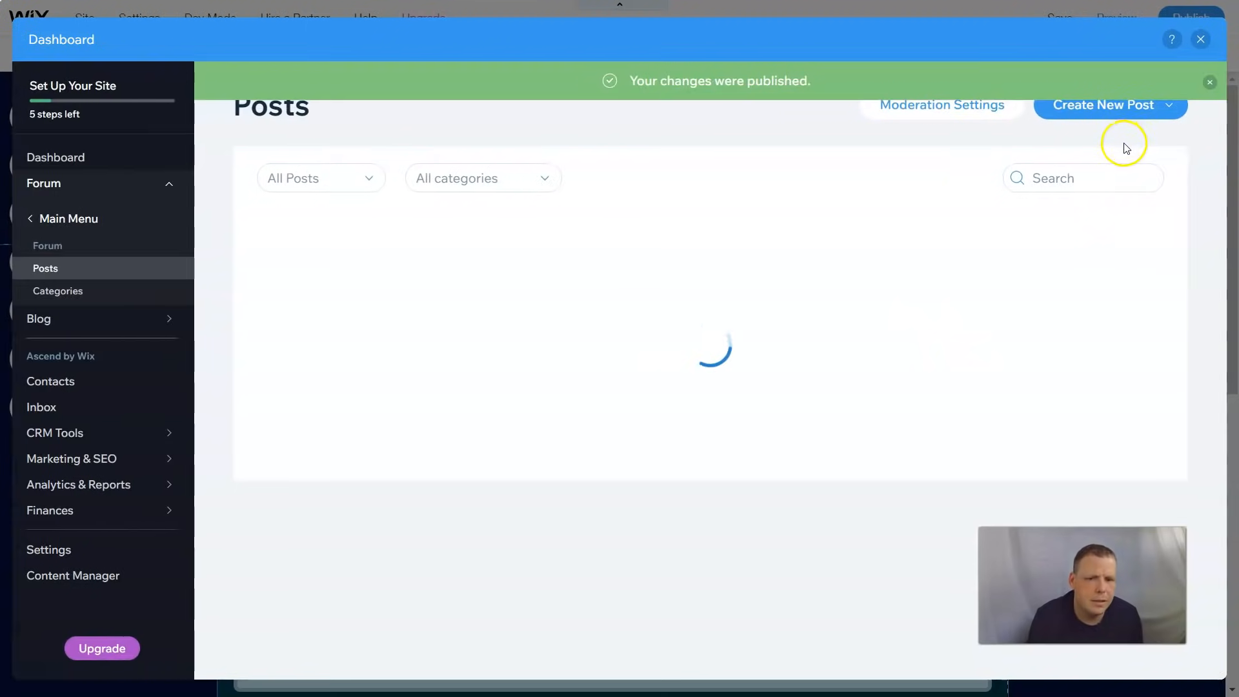
pyautogui.click(1209, 82)
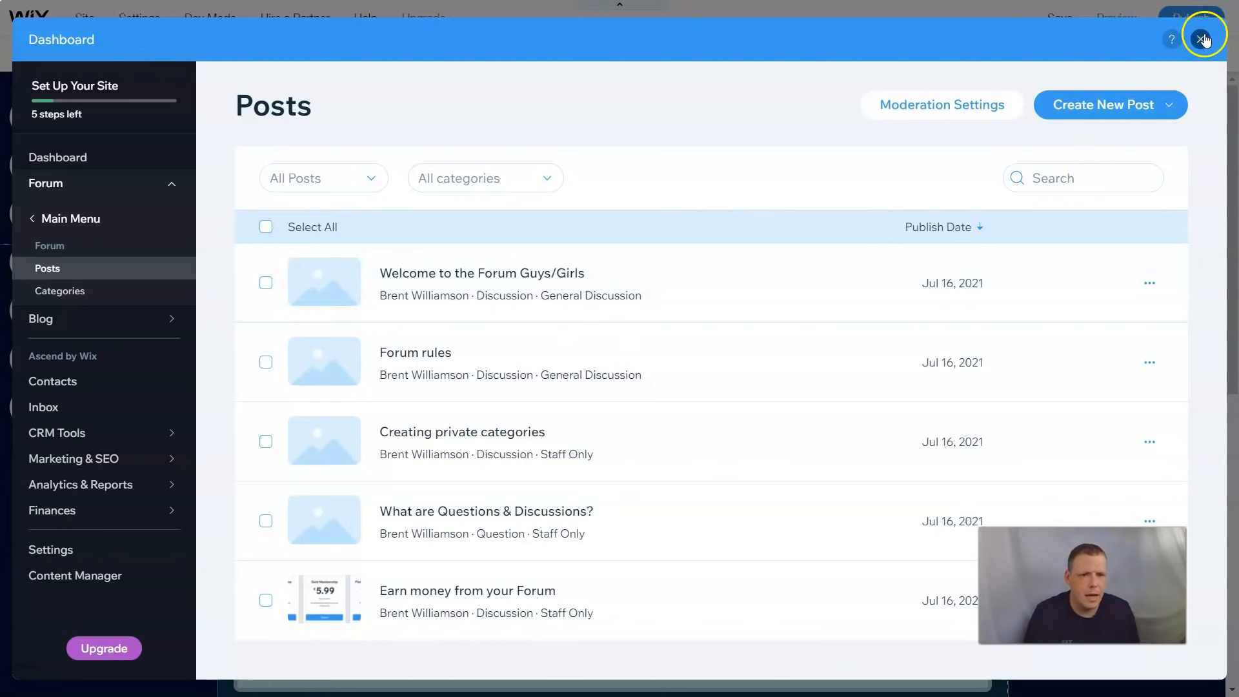
pyautogui.click(1200, 39)
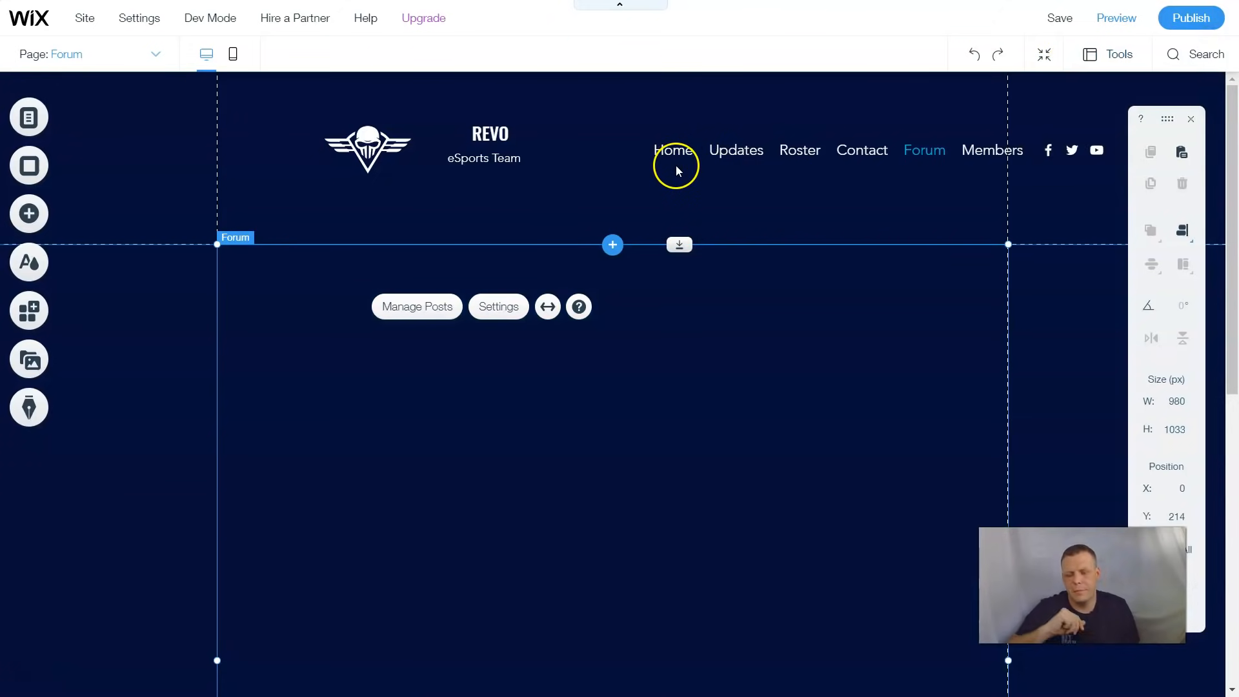